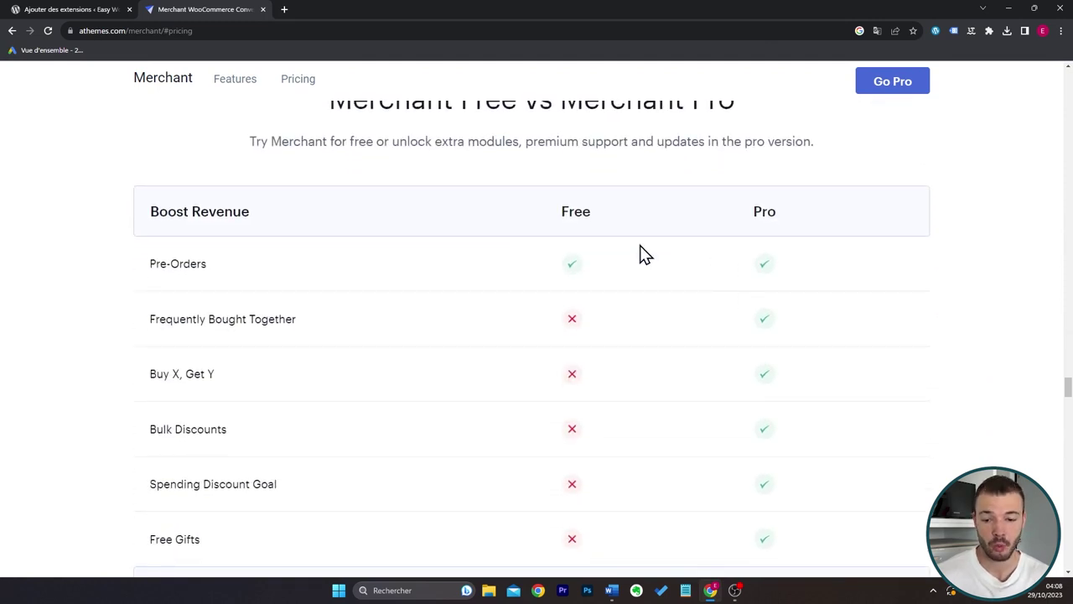
Review the Merchant Free versus Pro feature comparison and open the free plugin download form.
scroll(644, 247, down, 2)
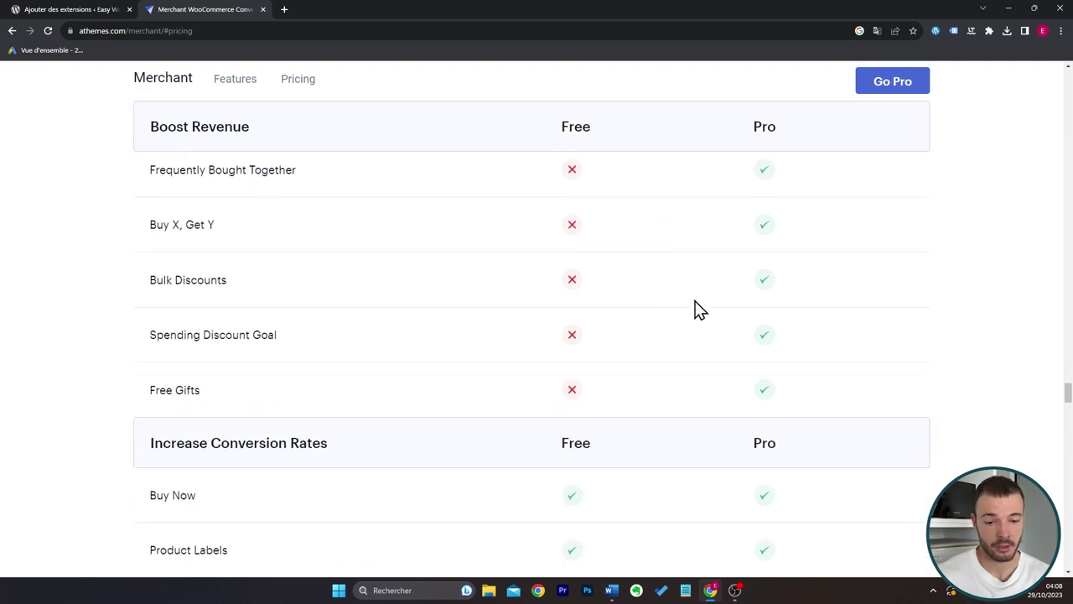
scroll(695, 306, down, 5)
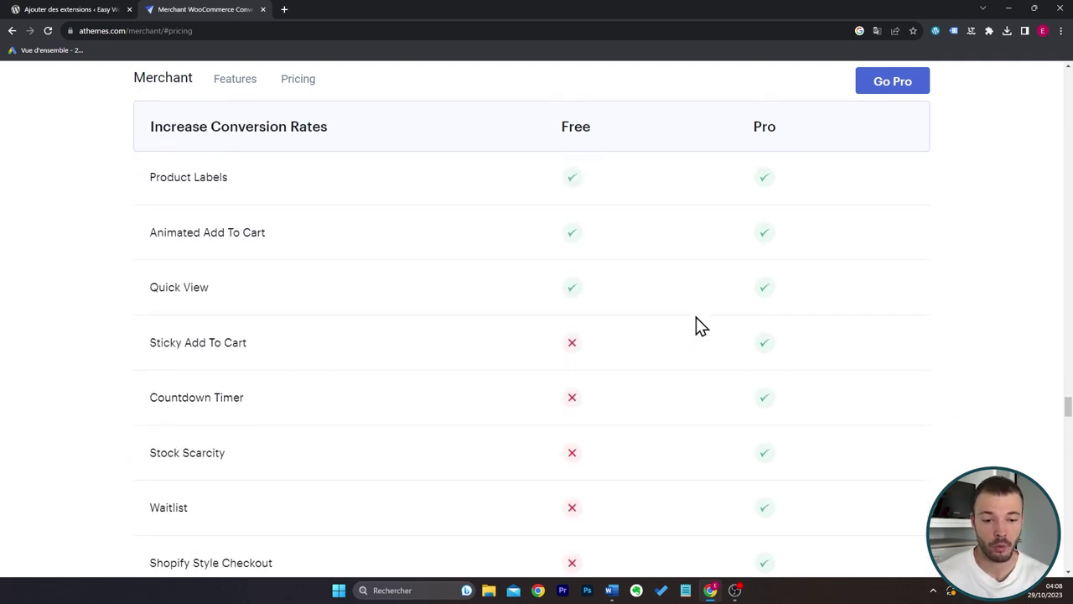
scroll(695, 318, up, 1)
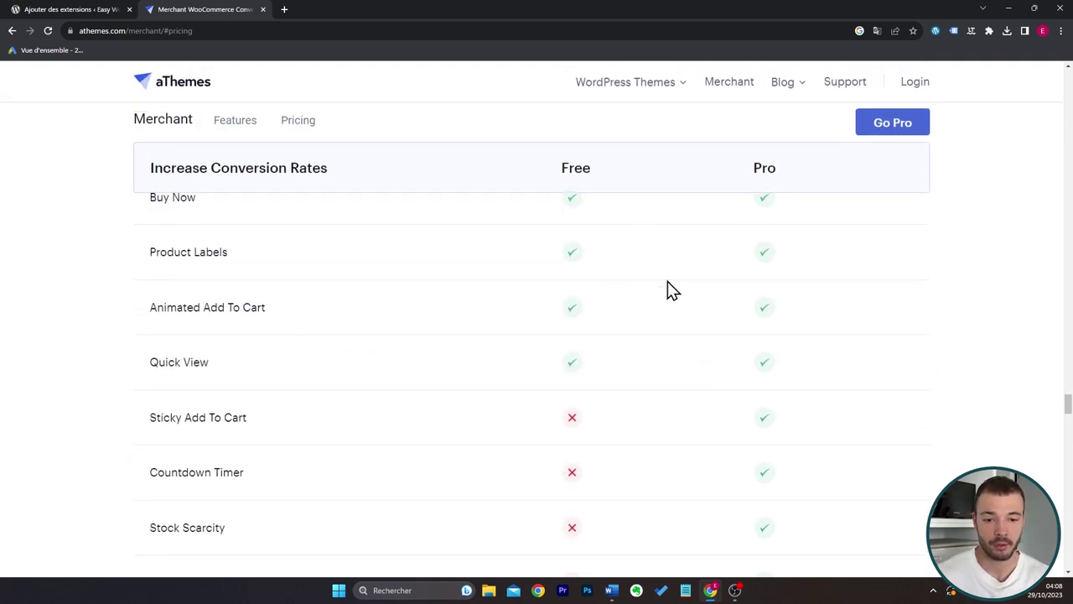
scroll(688, 303, down, 8)
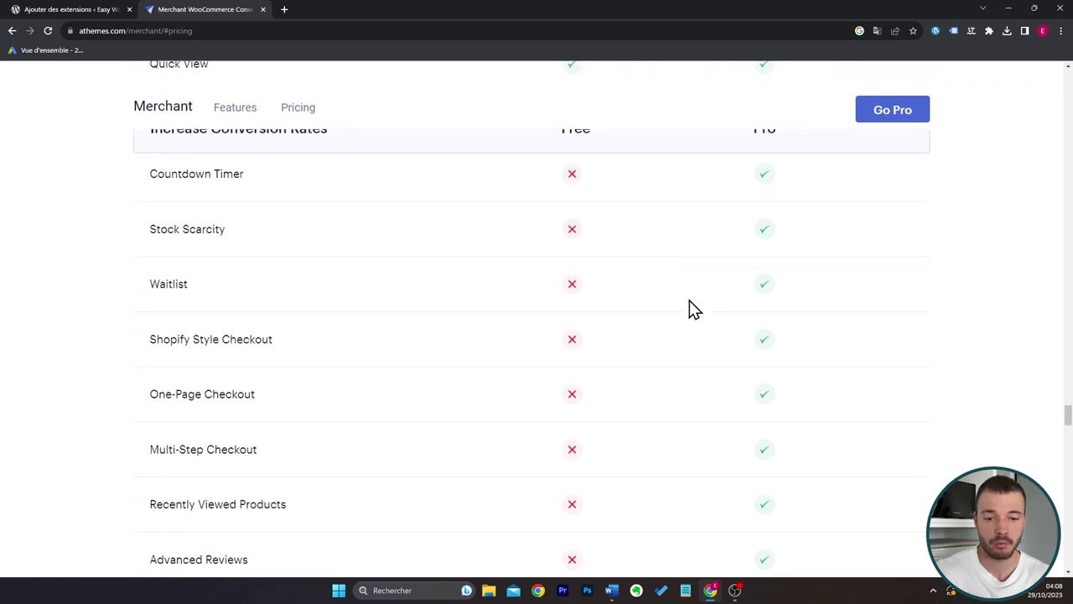
scroll(689, 309, down, 10)
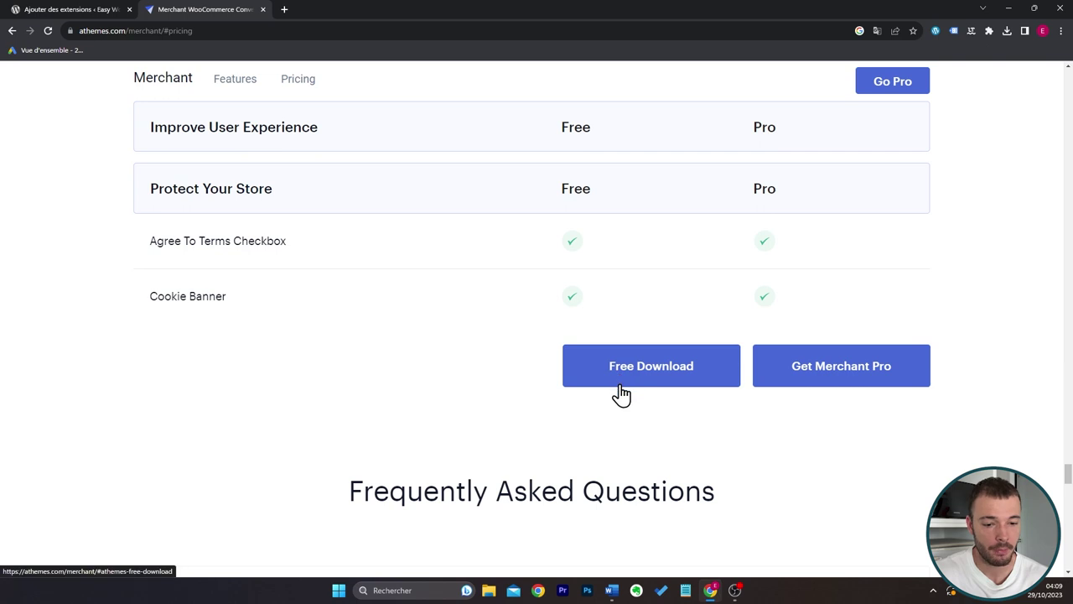
click(670, 370)
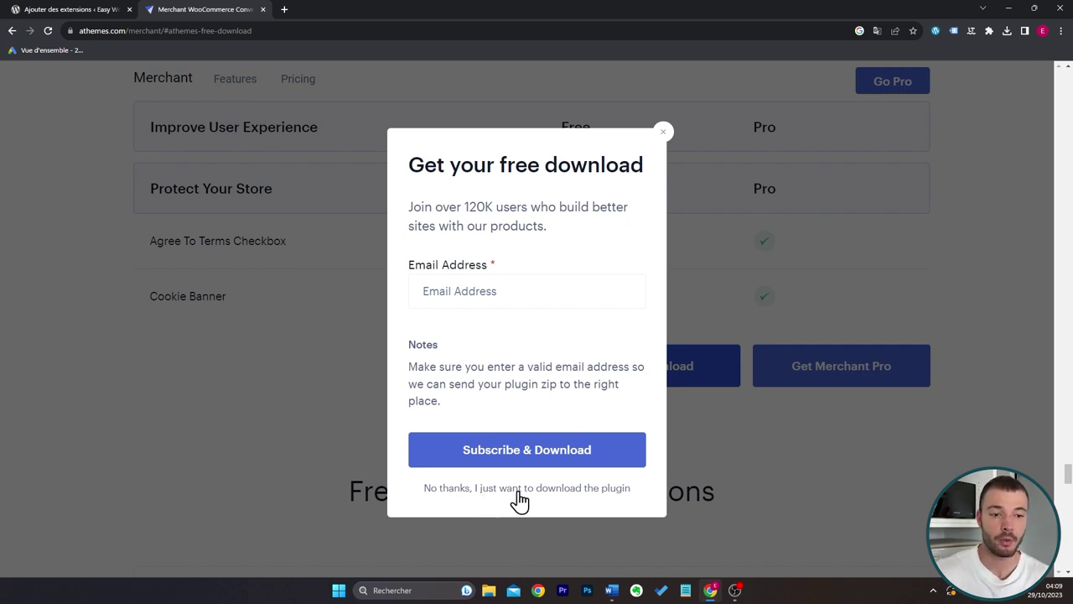
Switch to the WordPress admin site and open the zip upload form for adding a plugin.
click(87, 8)
scroll(132, 383, down, 1)
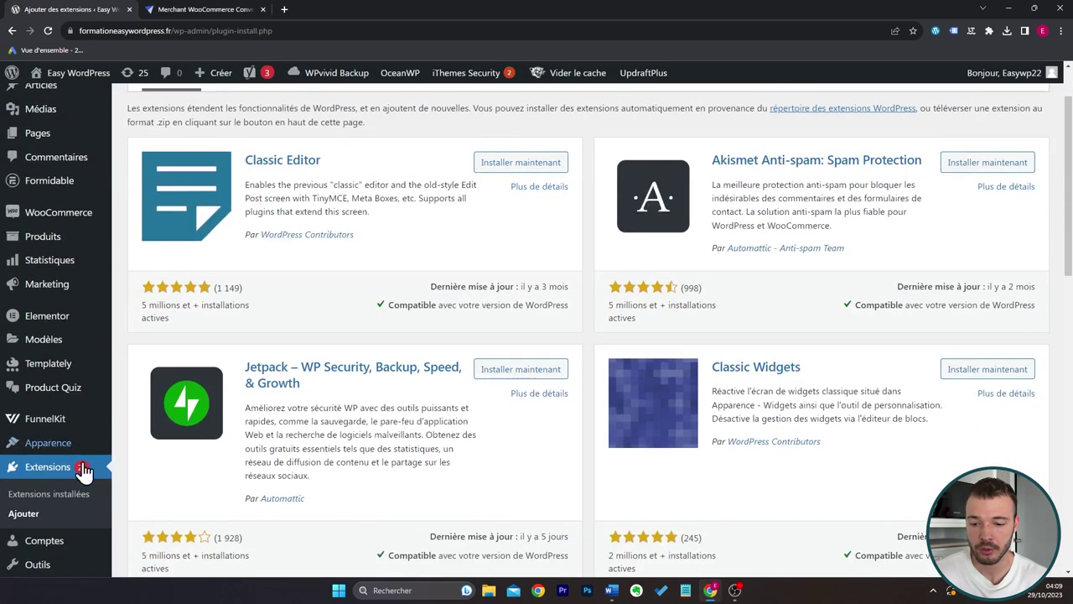
scroll(309, 318, up, 1)
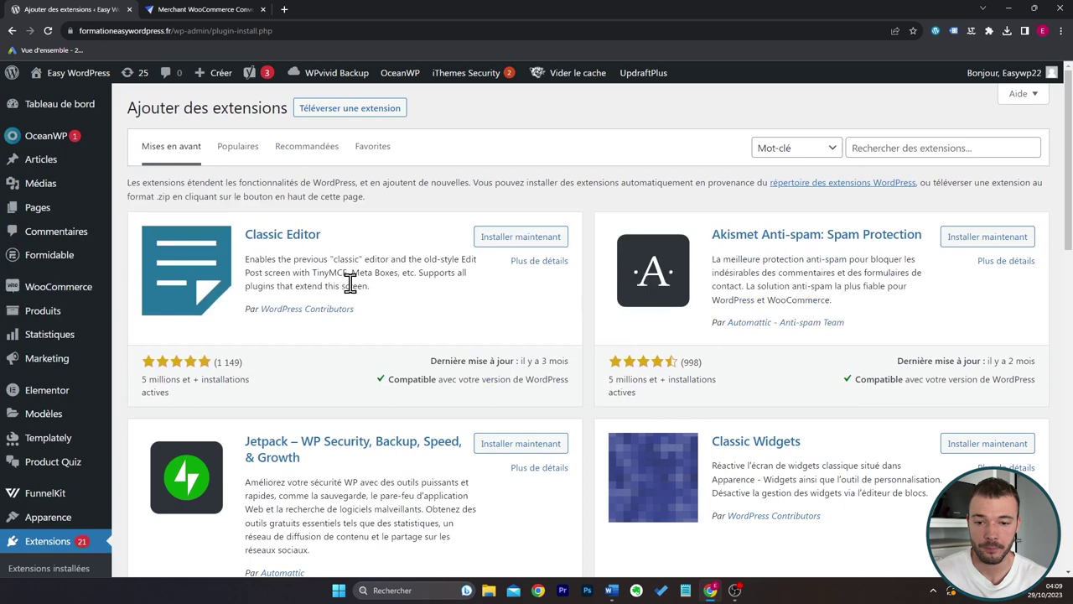
click(359, 114)
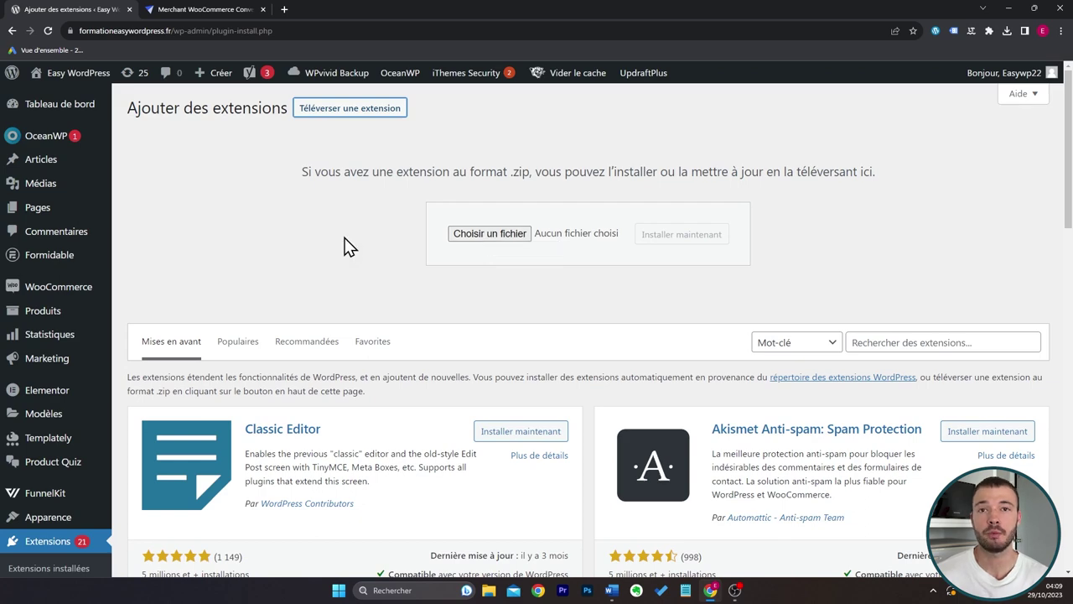
Dismiss the free download form on the Merchant page and launch the Merchant Pro live demo, submitting an email address.
click(173, 10)
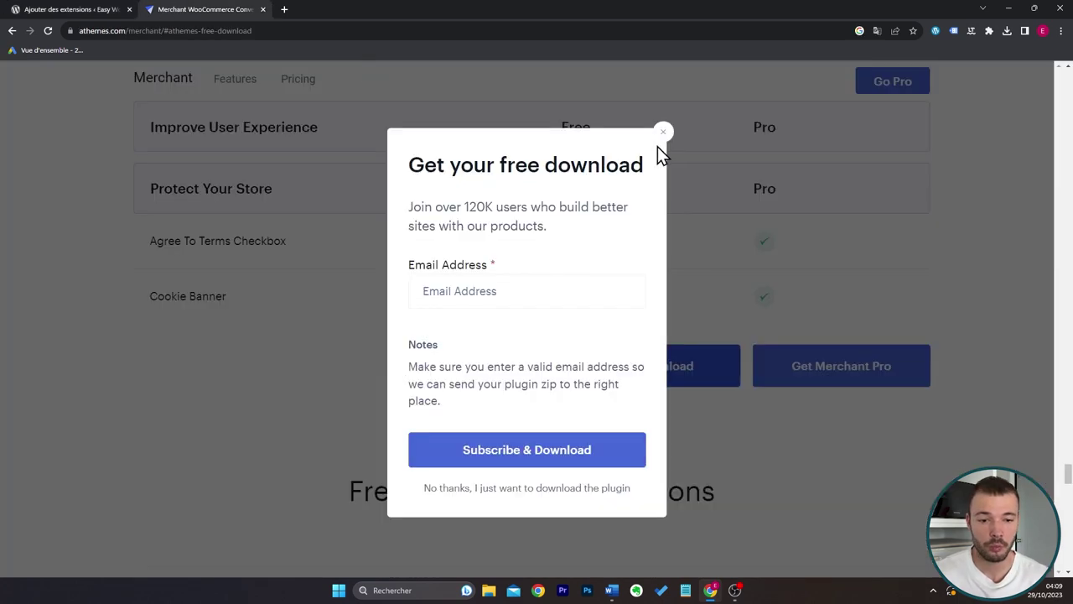
click(664, 136)
key(Home)
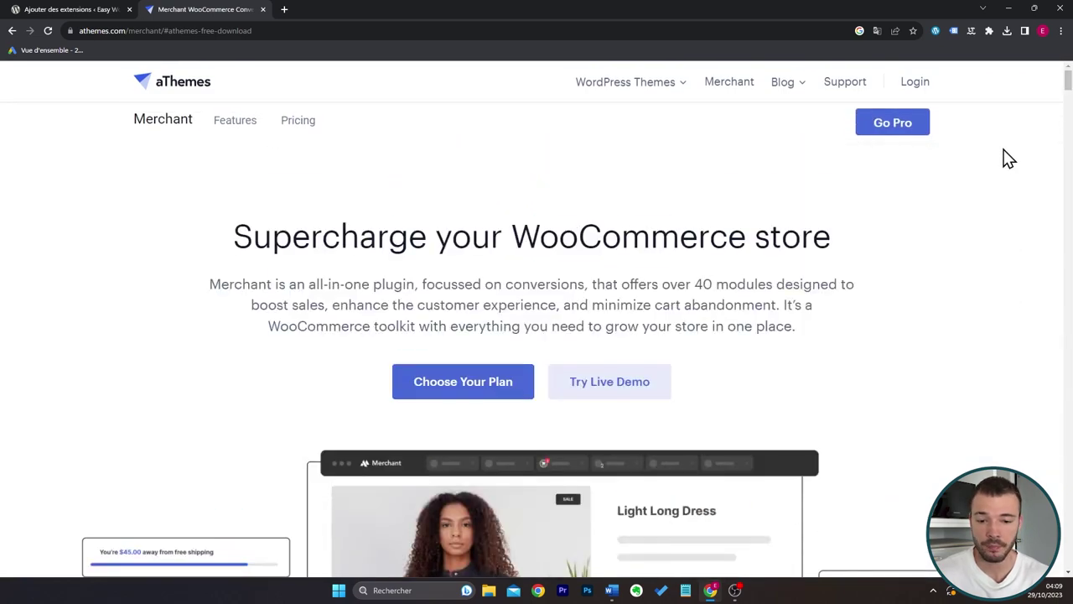
click(625, 397)
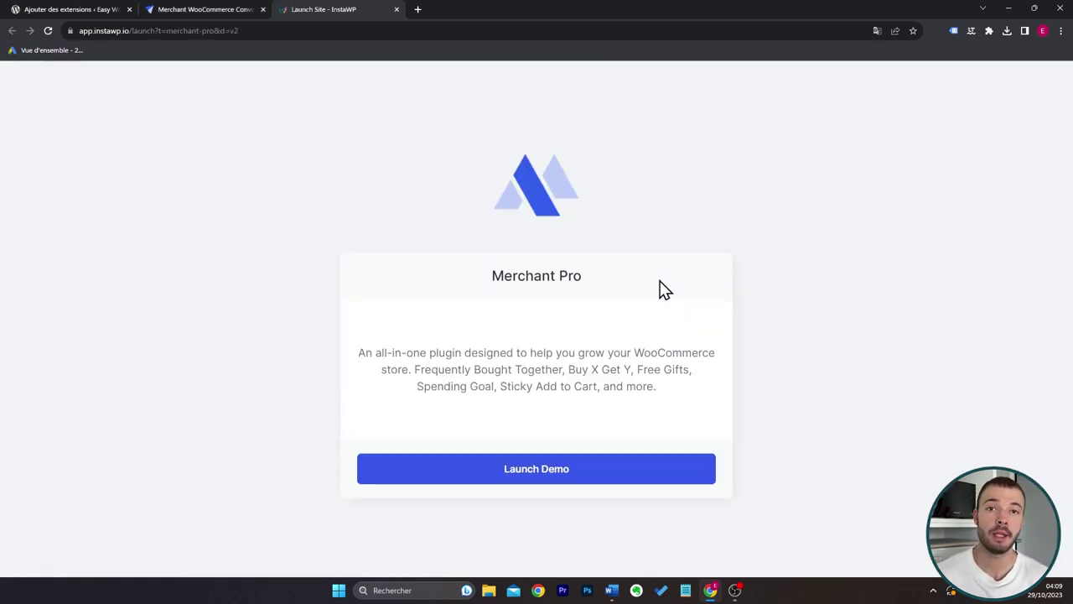
click(558, 480)
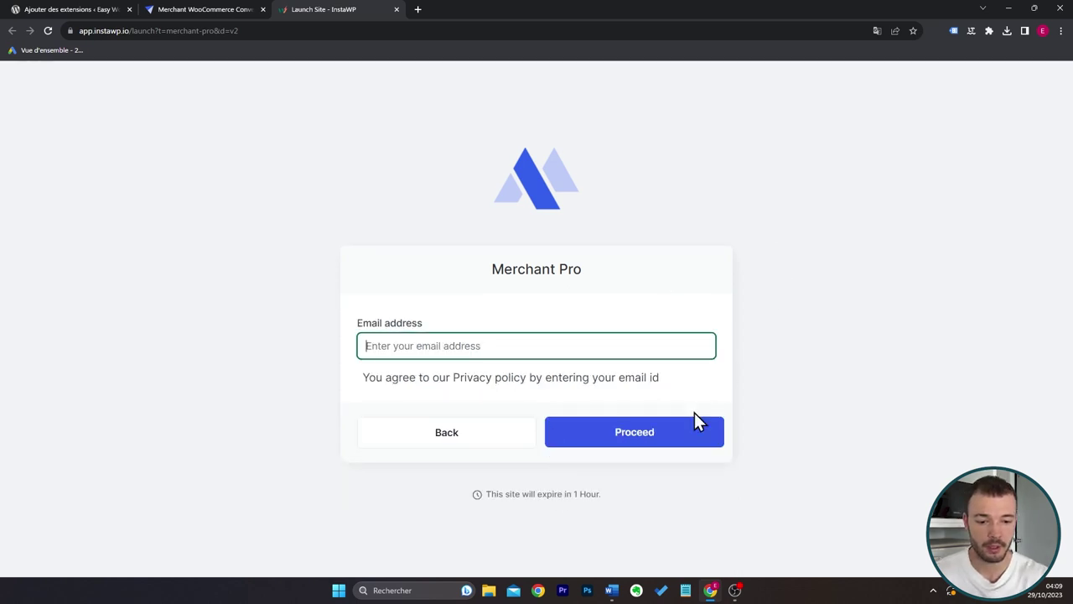
click(663, 446)
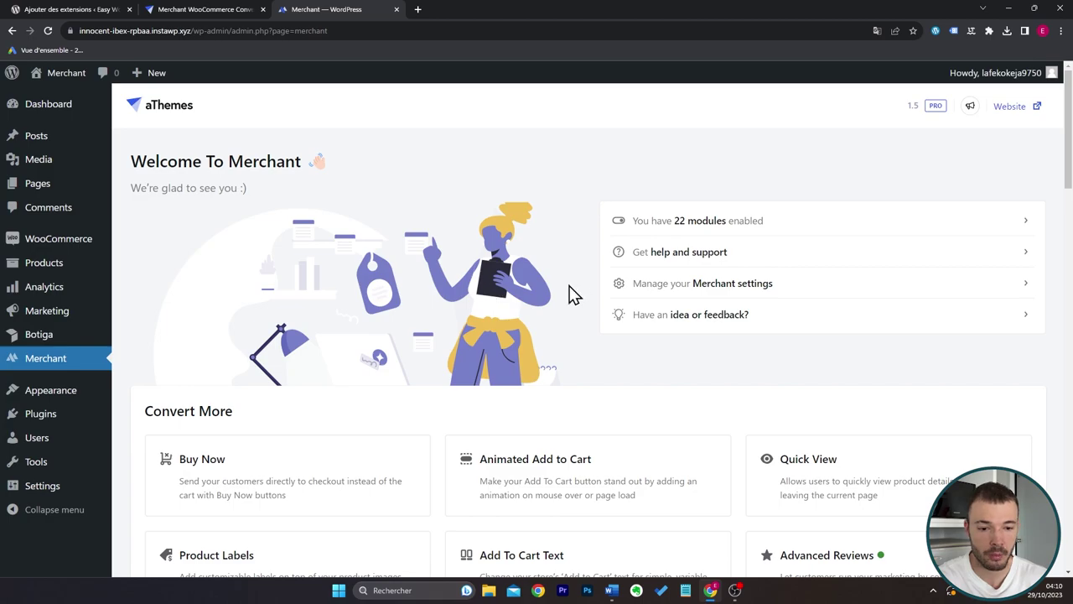
Look through the Merchant module categories, from Convert More and Boost Revenue to Reduce Cart Abandonment and Build Trust.
scroll(568, 292, down, 3)
scroll(584, 273, down, 13)
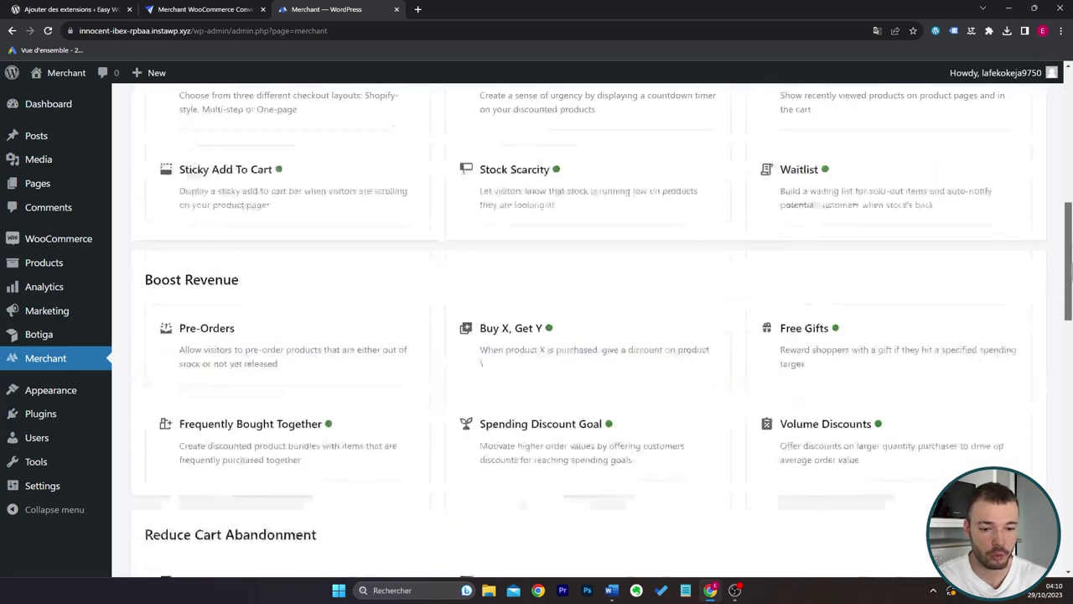
scroll(587, 335, up, 15)
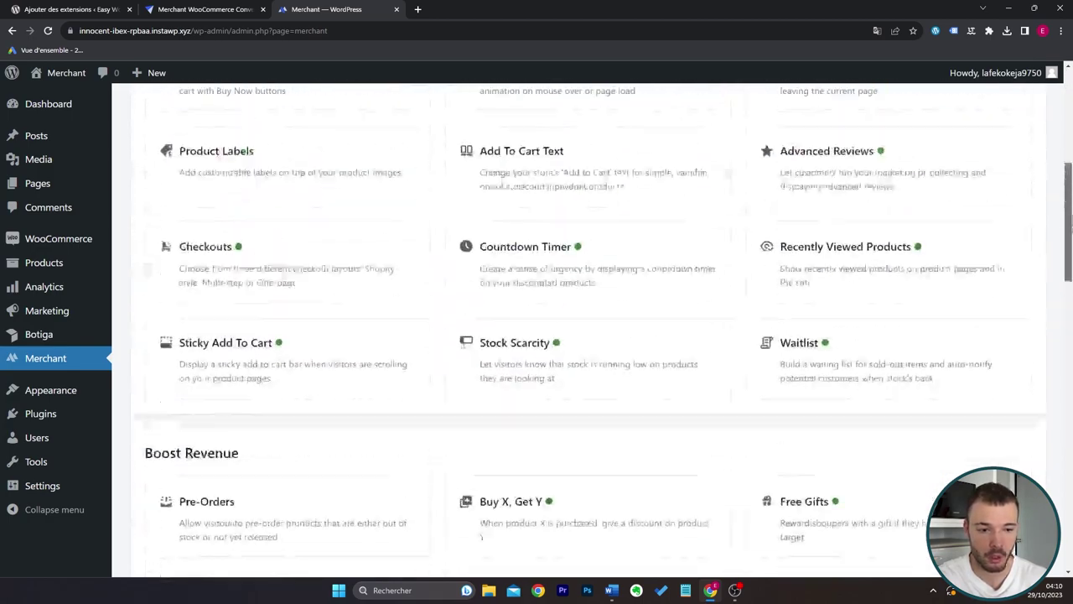
scroll(586, 336, down, 2)
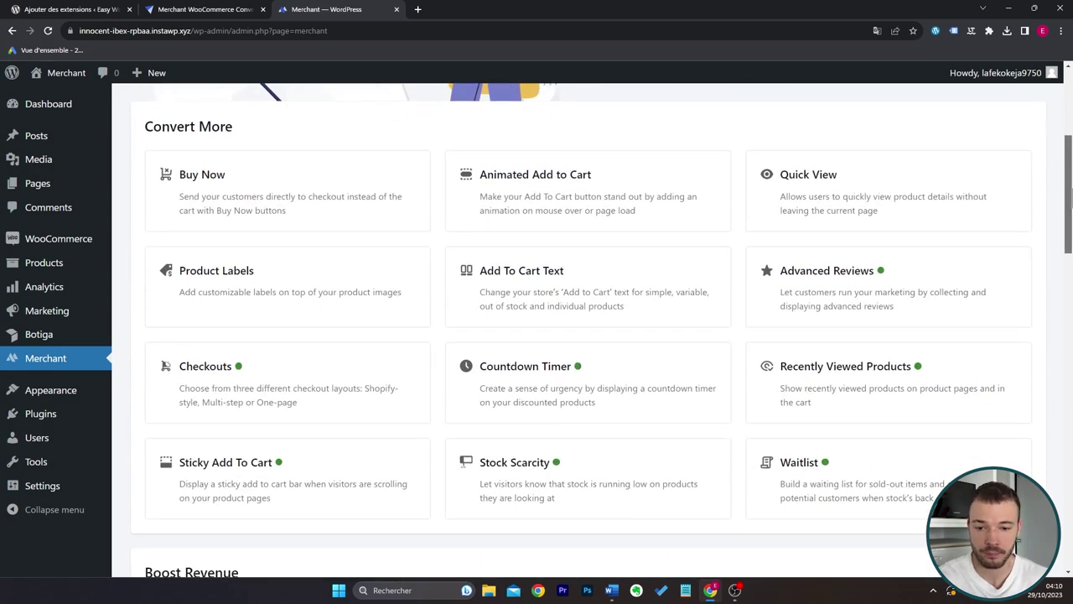
scroll(586, 335, down, 8)
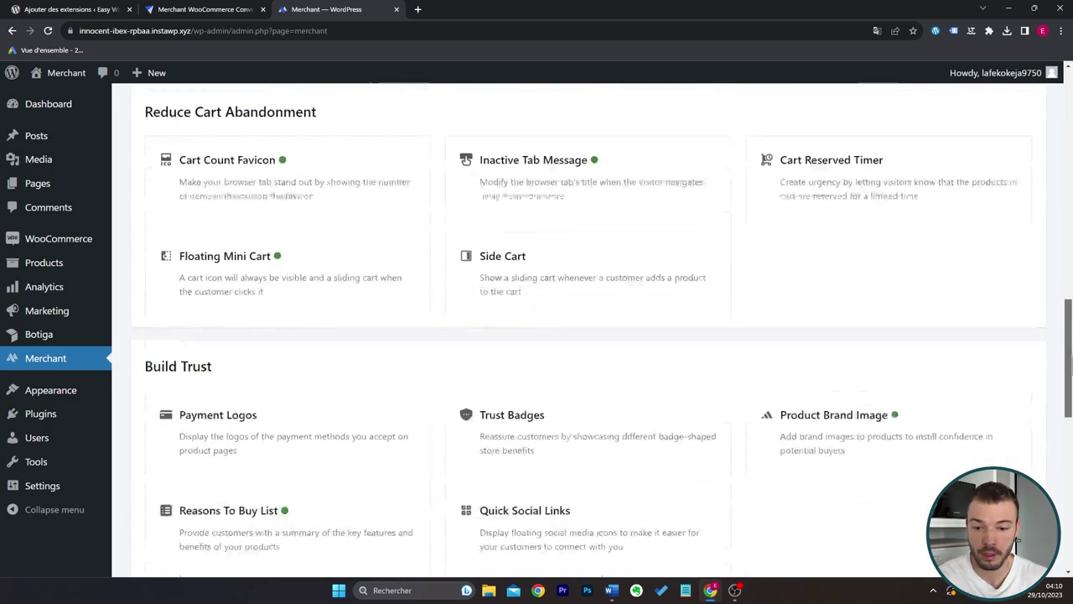
scroll(587, 336, down, 4)
scroll(858, 168, up, 15)
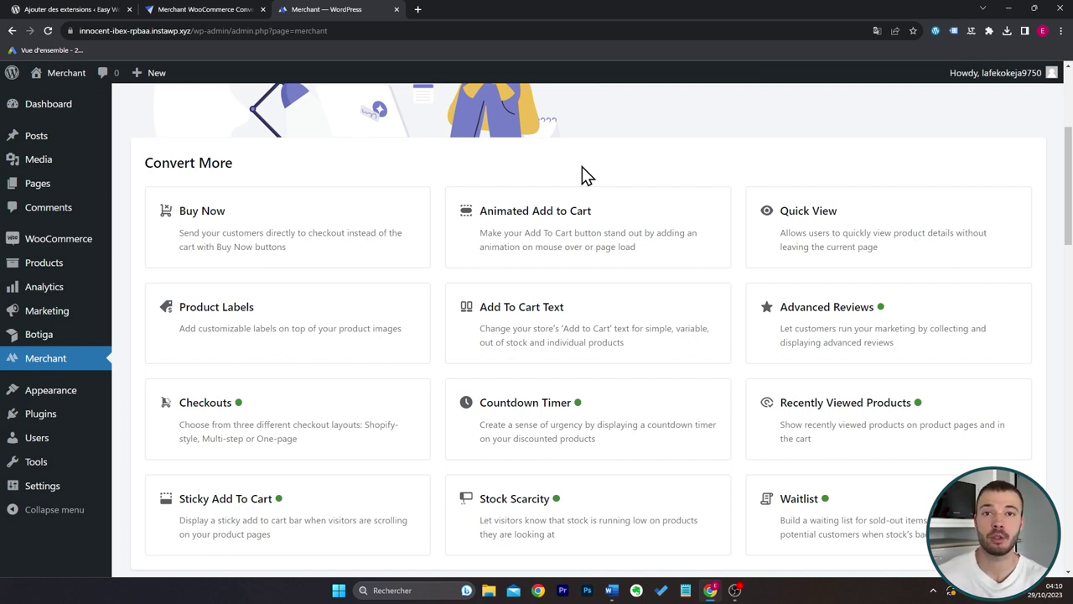
Open the Buy Now module and examine its button text and colour settings together with the preview.
click(264, 239)
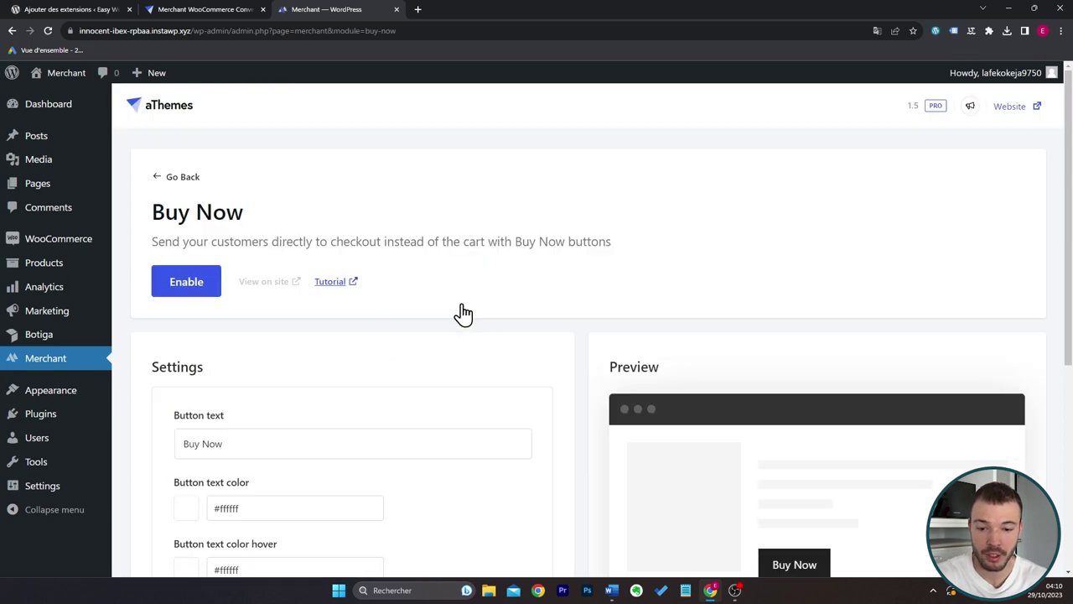
scroll(494, 327, down, 2)
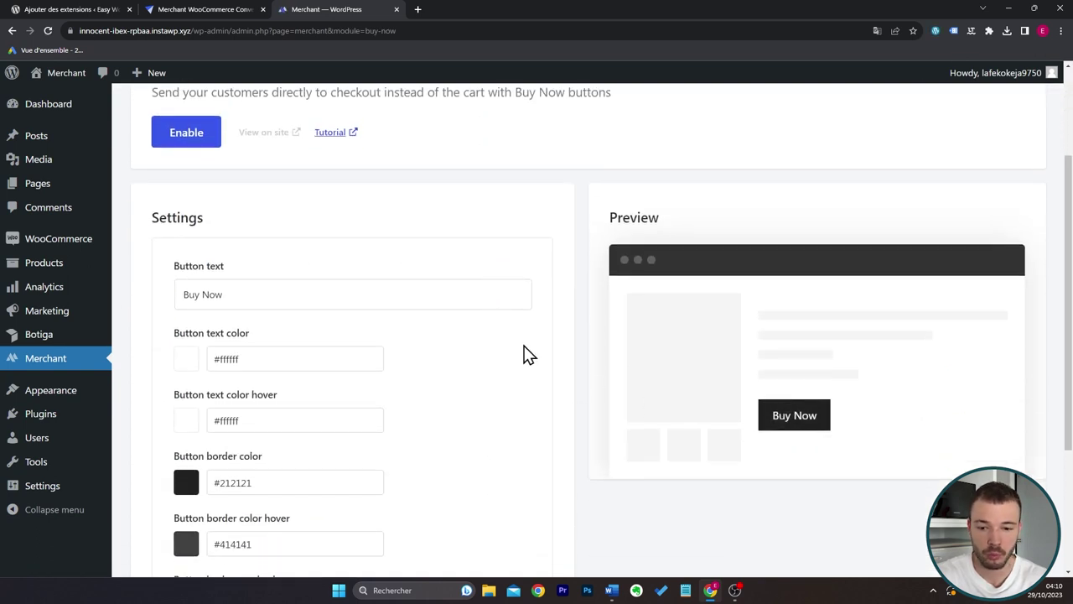
scroll(522, 350, up, 1)
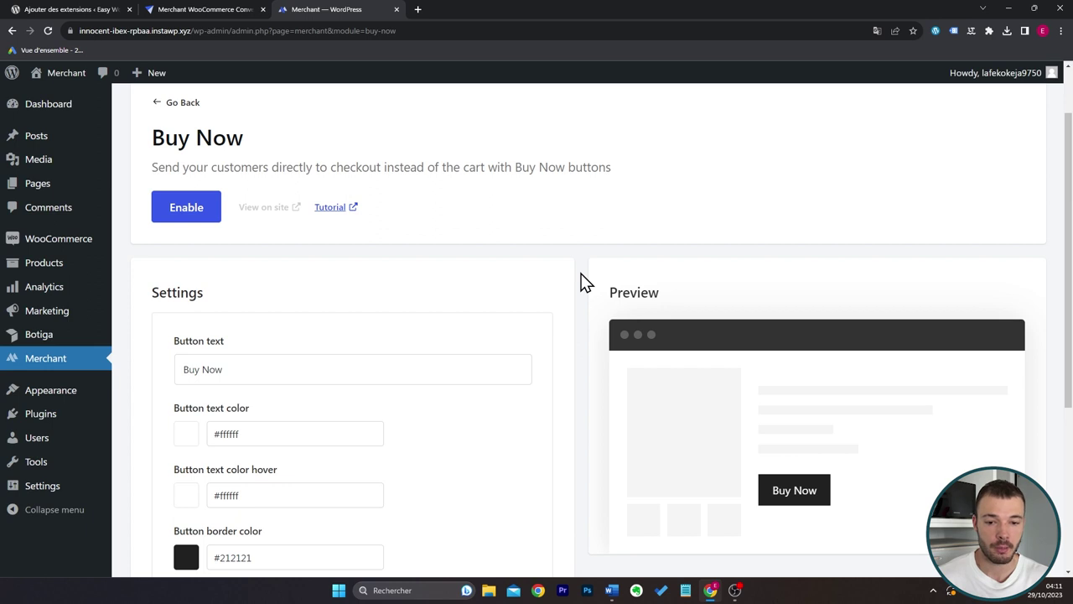
scroll(736, 447, down, 1)
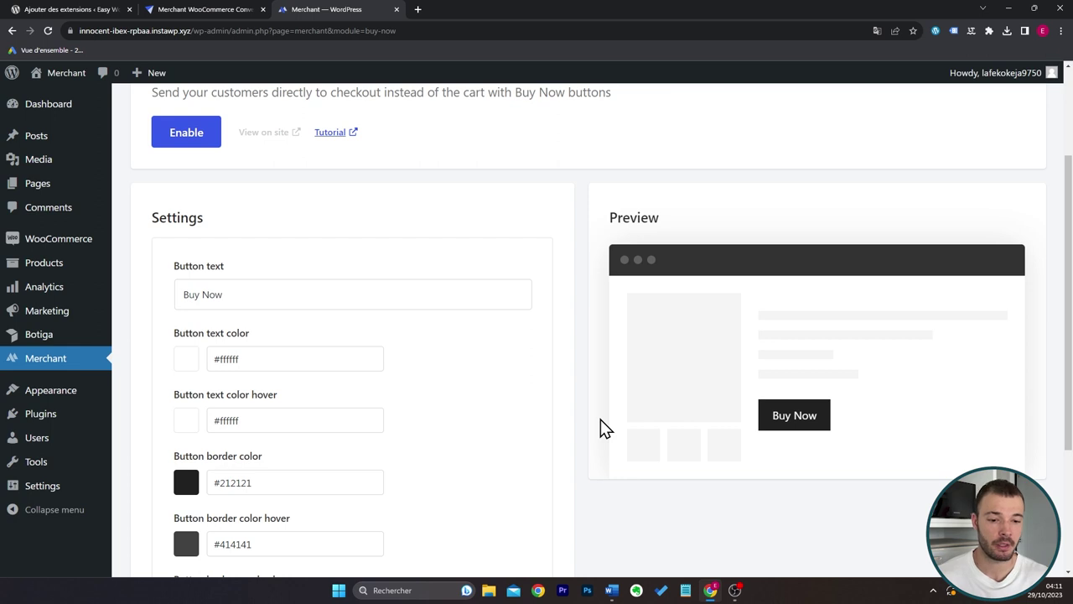
click(808, 431)
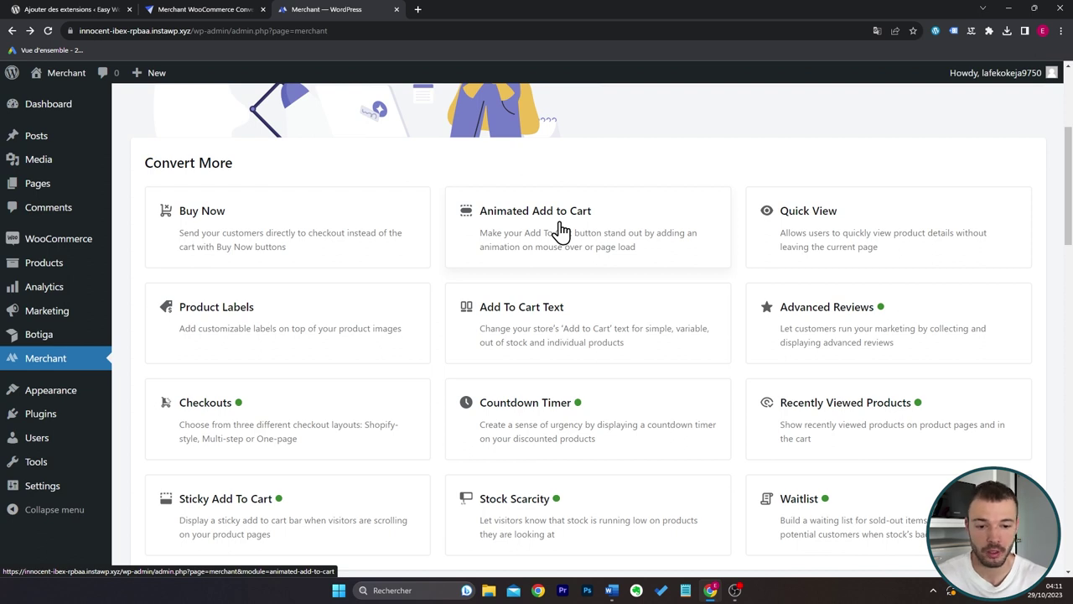
Open the Animated Add to Cart module and try the On page load trigger before returning to On mouse hover.
click(560, 232)
scroll(545, 276, down, 2)
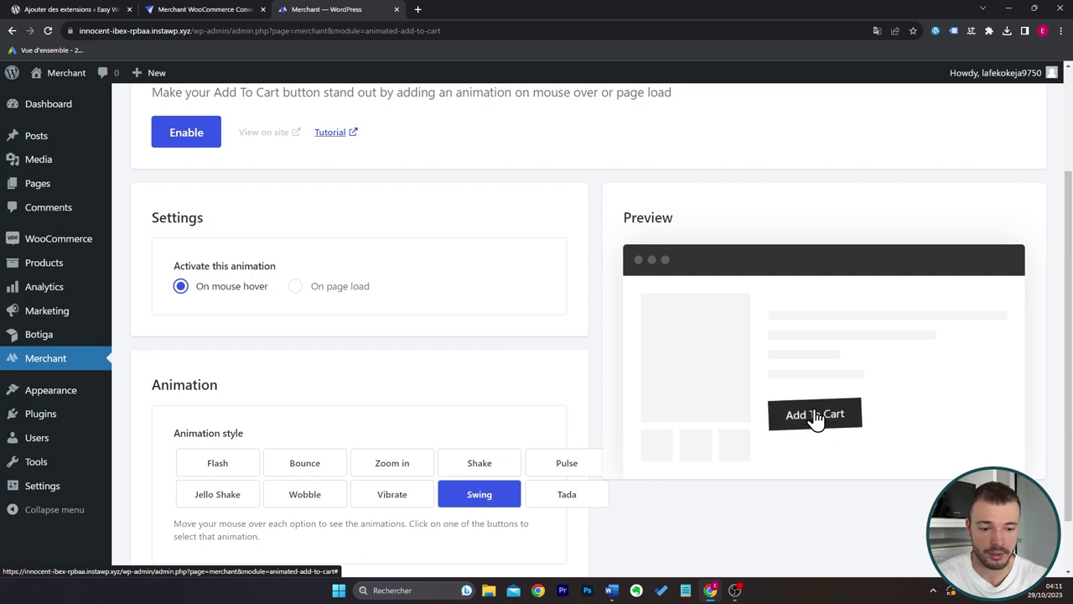
click(352, 293)
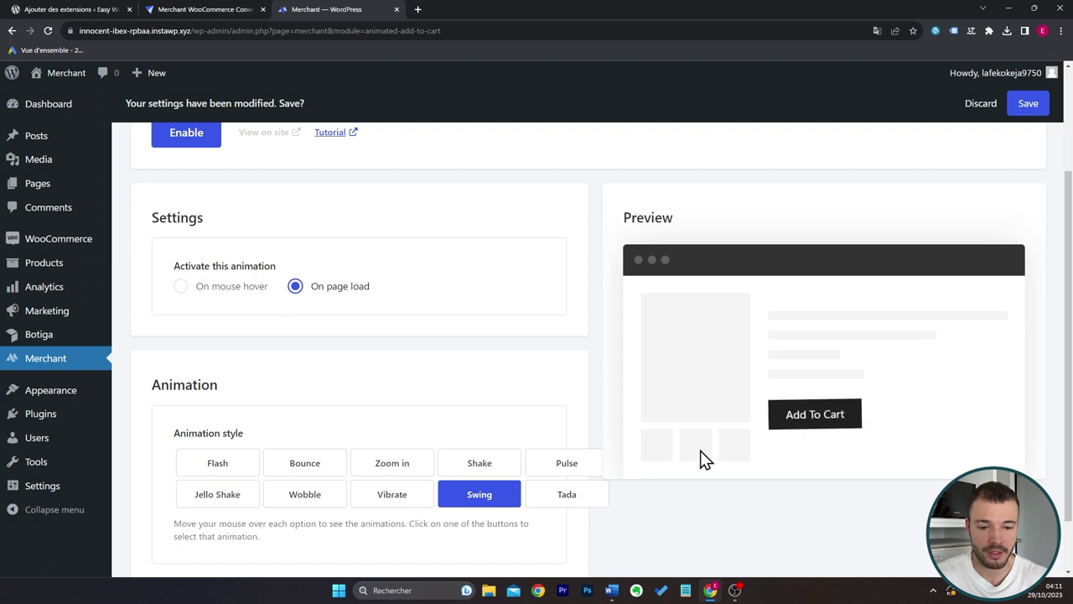
click(250, 294)
Try the Flash, Zoom in and Shake animation styles on the Add To Cart preview, returning to Zoom in.
scroll(335, 344, down, 1)
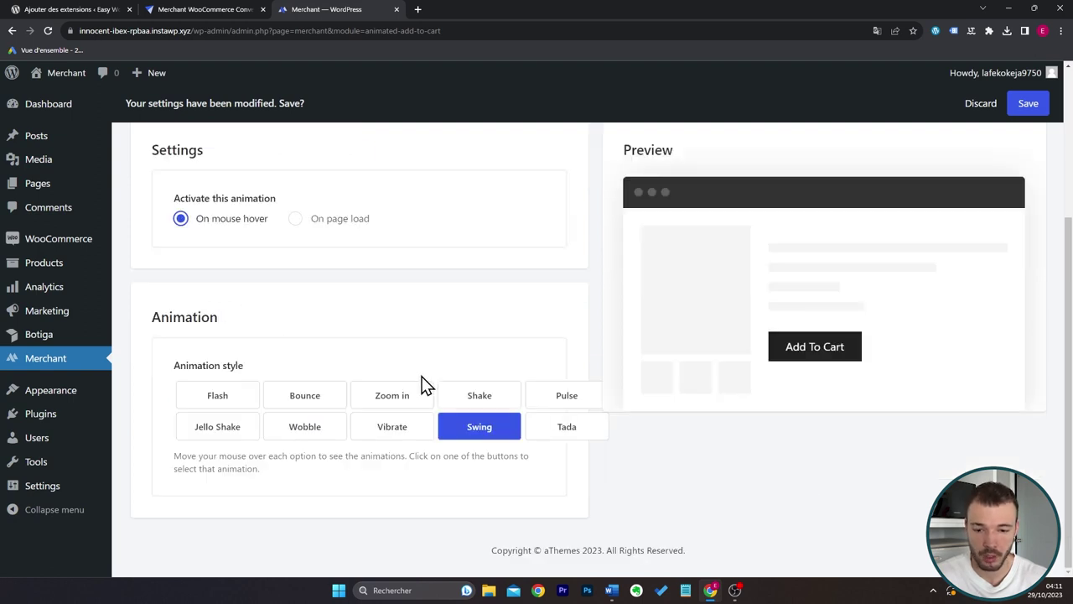
click(242, 399)
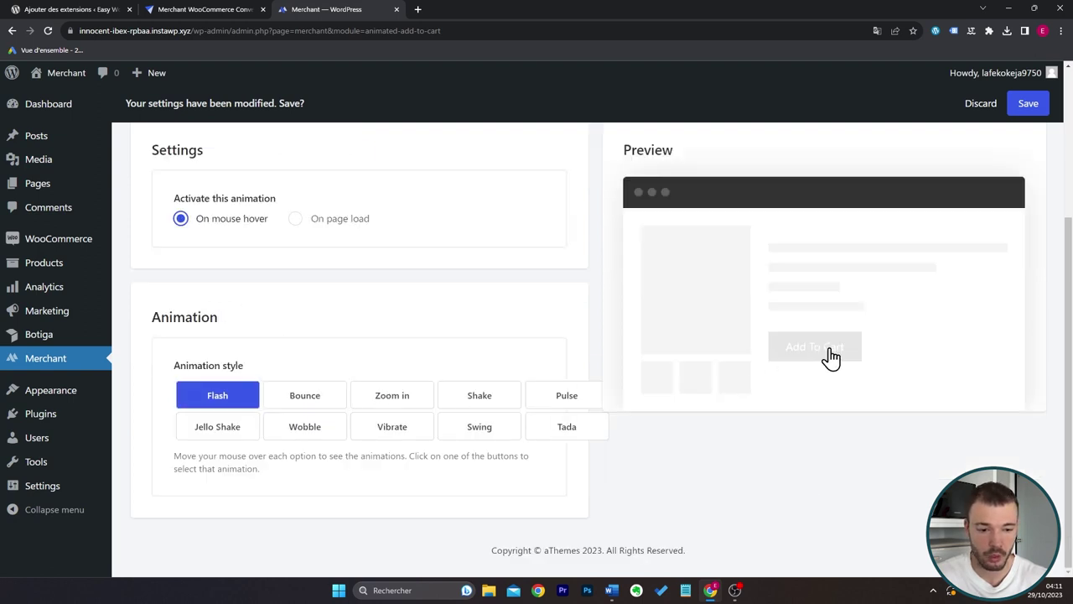
click(391, 394)
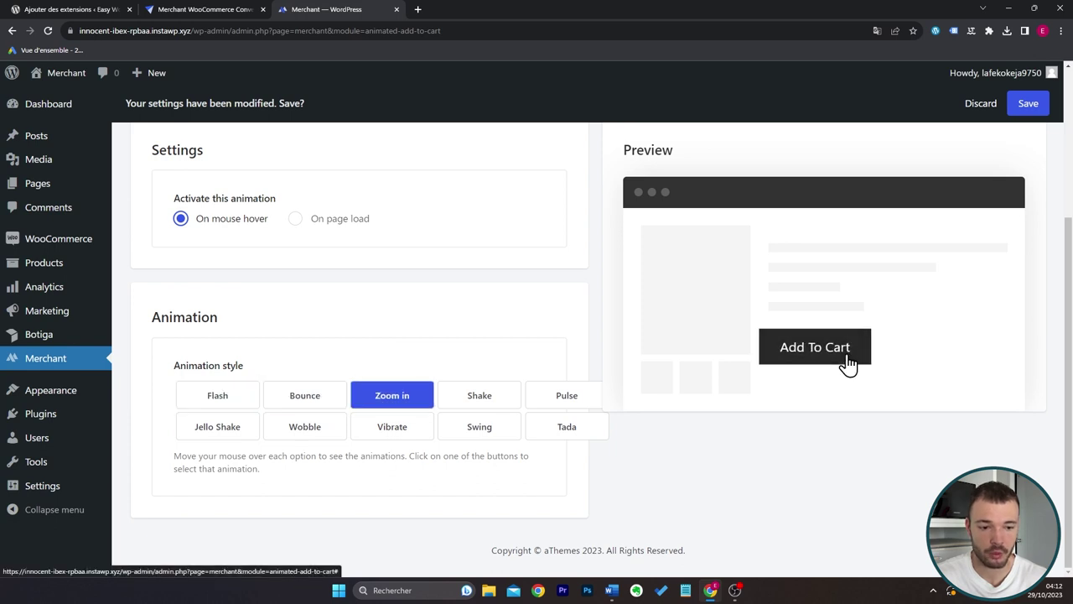
click(478, 401)
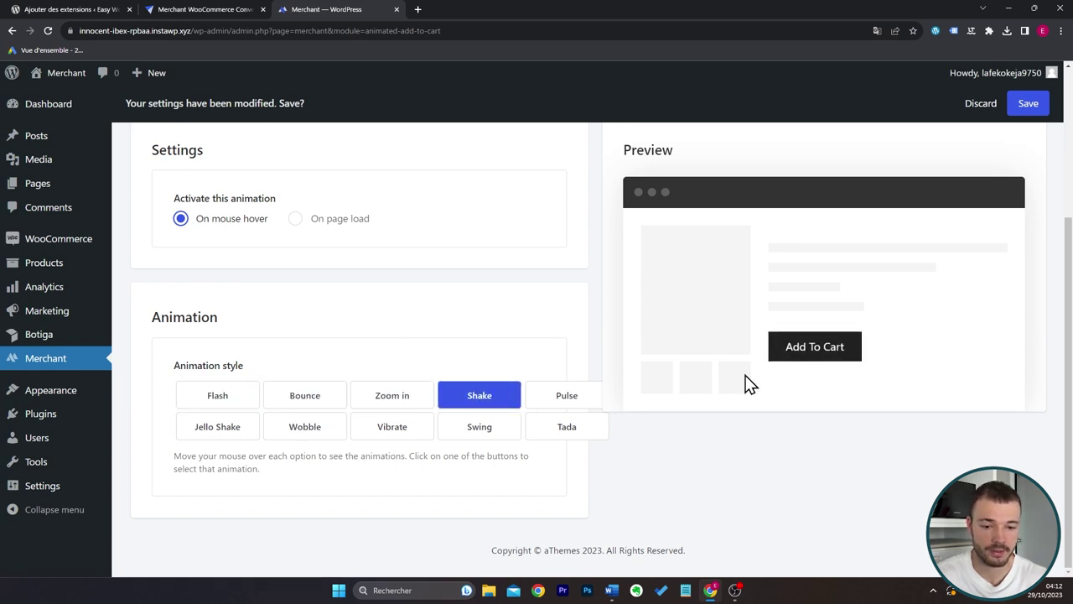
click(397, 402)
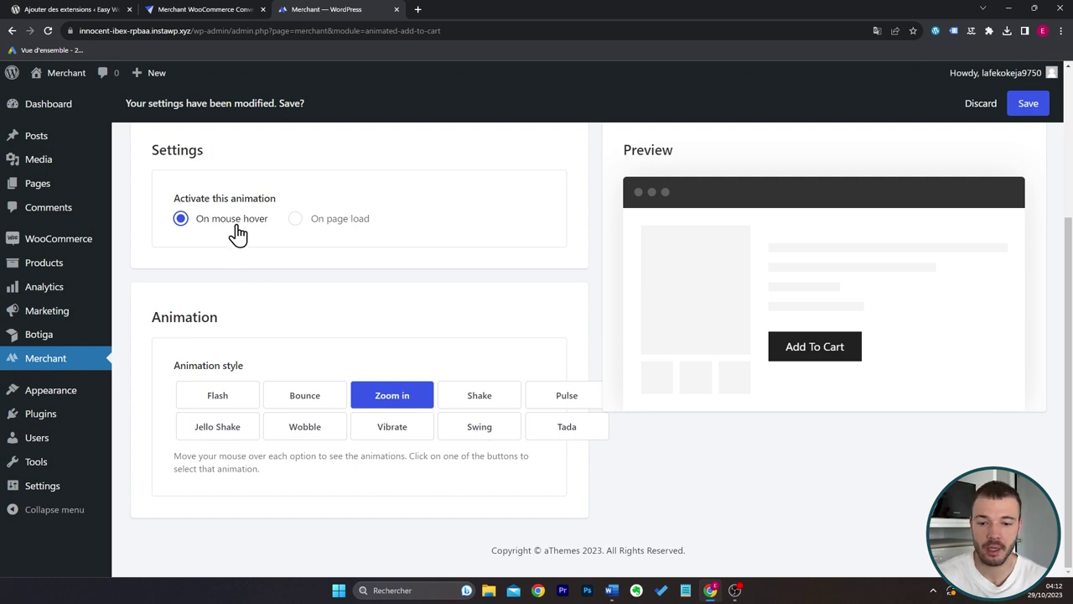
Set the Add To Cart animation to activate on page load and choose Wobble after trying Swing and Vibrate.
click(294, 223)
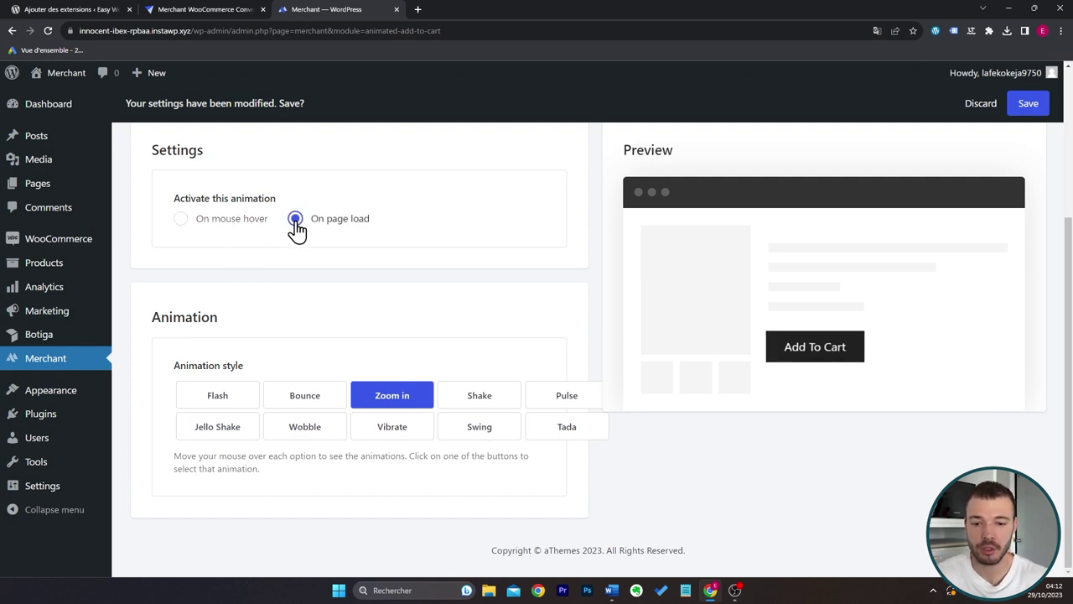
click(486, 432)
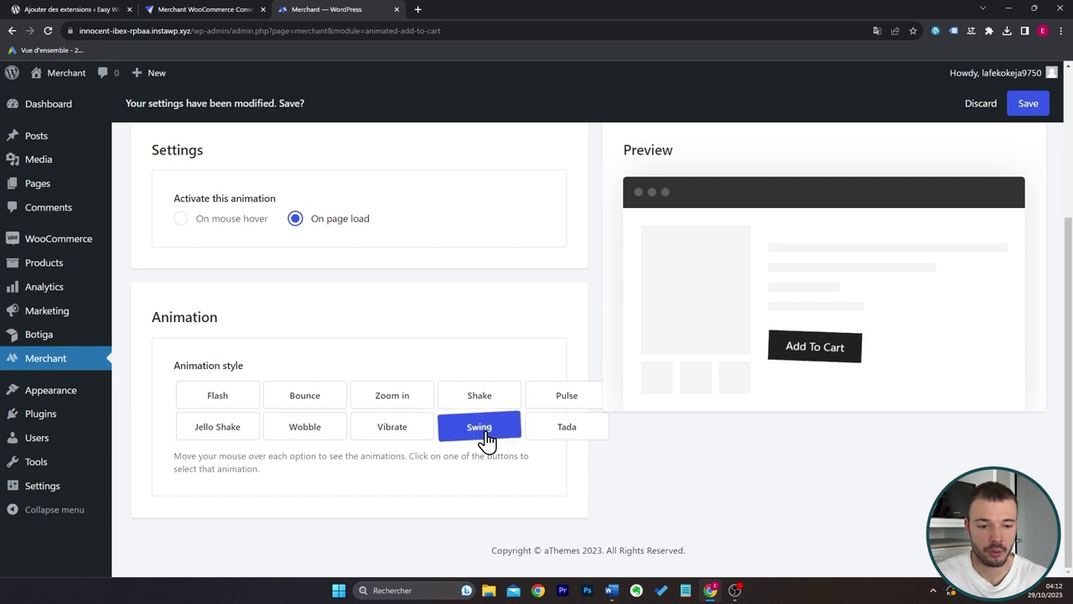
click(415, 438)
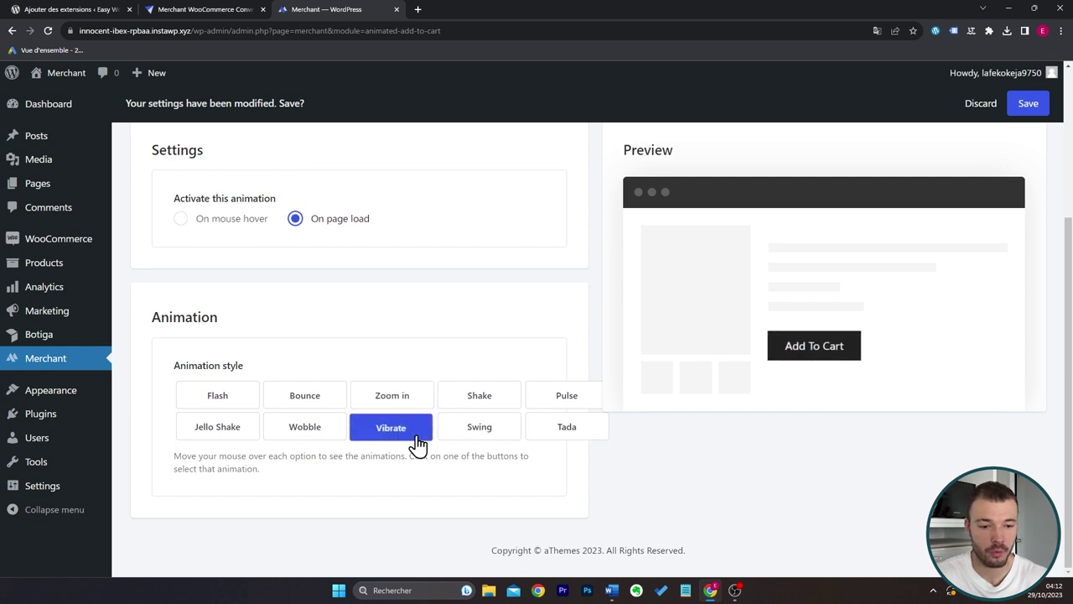
click(322, 429)
scroll(422, 335, up, 2)
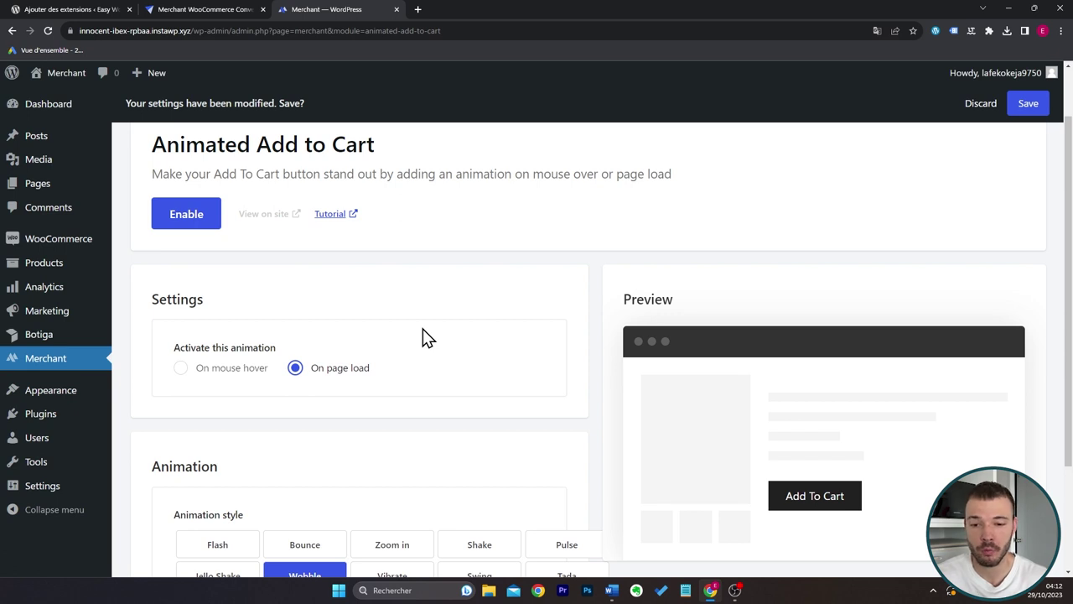
Return to the module list and open the Checkouts module to examine its Shopify multi step layout preview.
key(alt+Left)
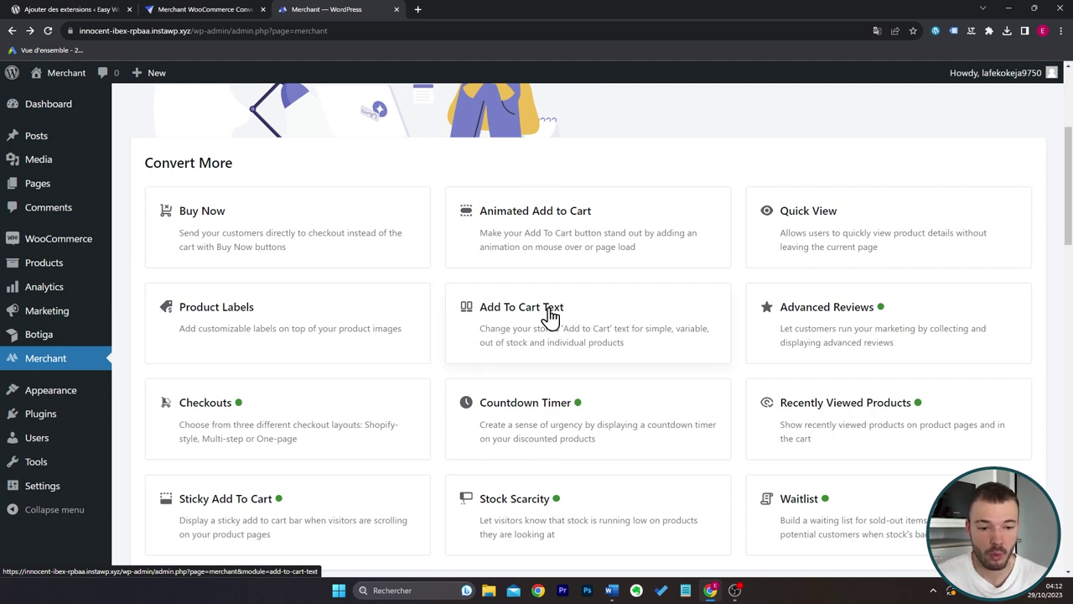
scroll(503, 311, down, 2)
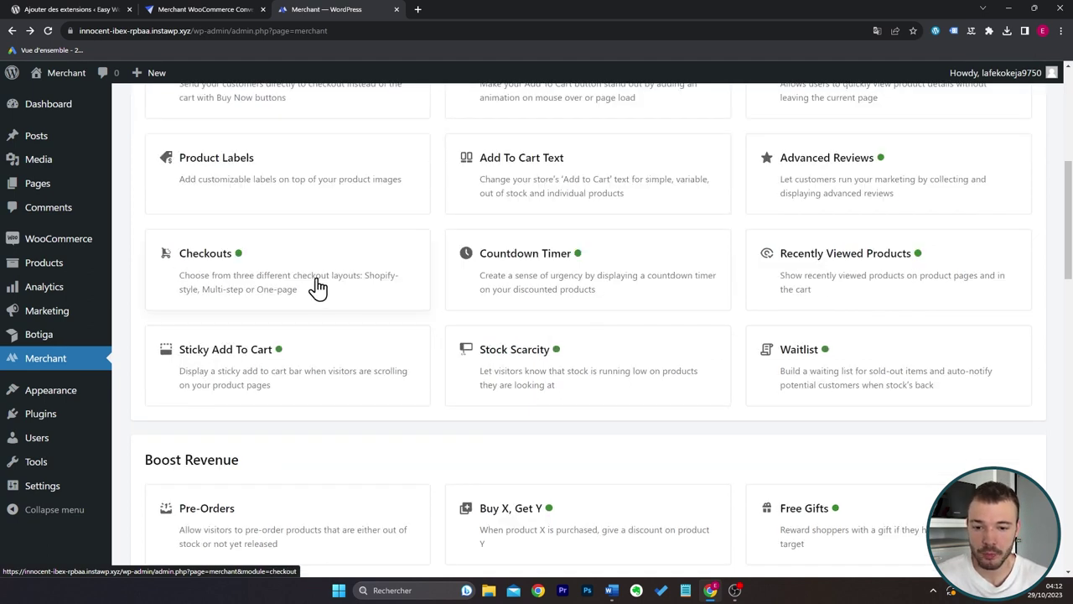
click(316, 287)
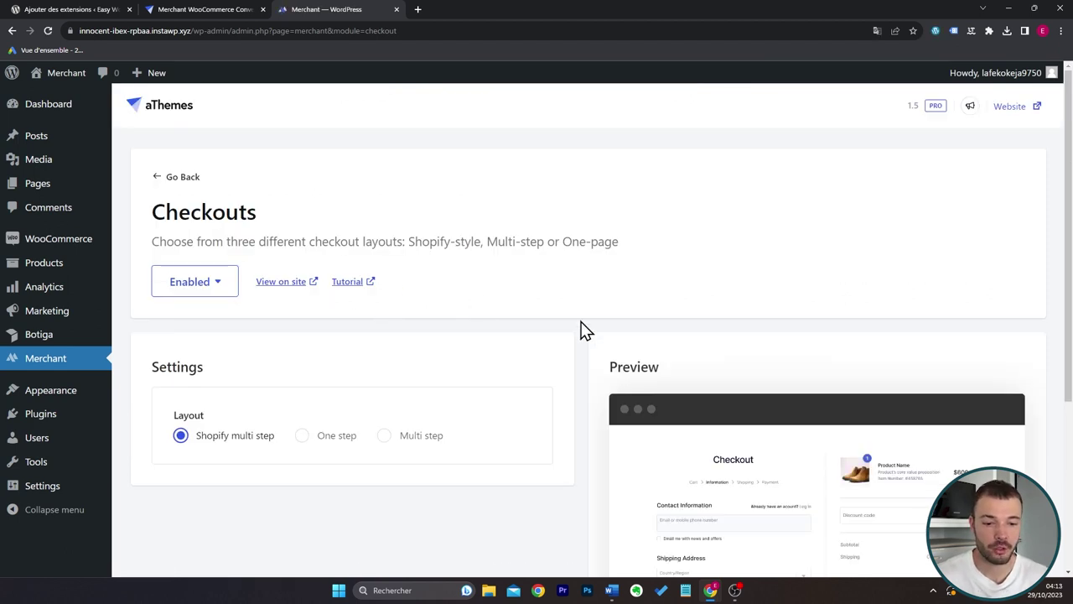
scroll(583, 329, down, 3)
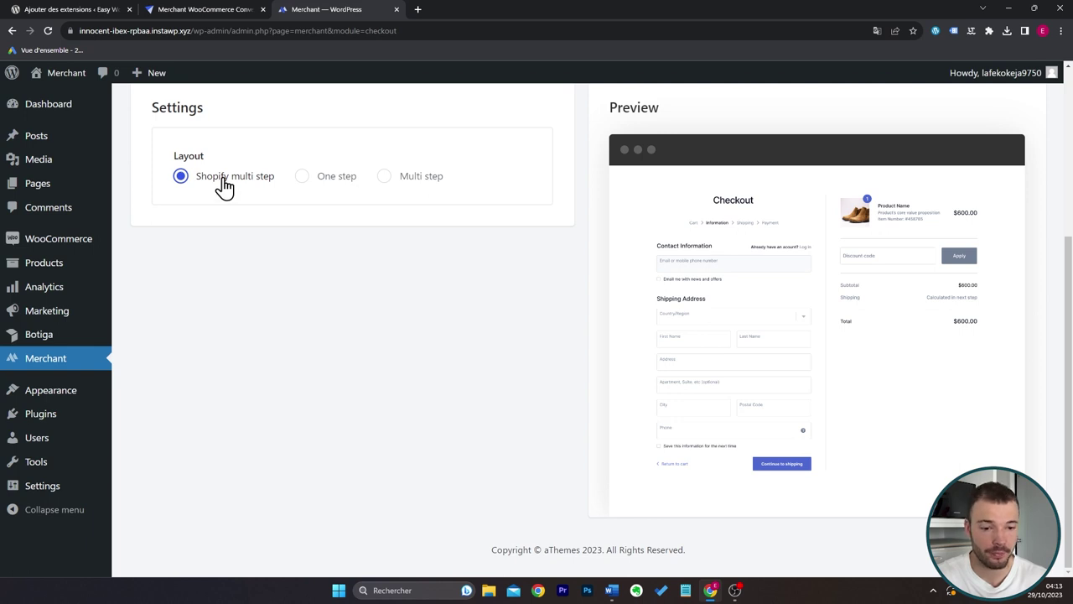
View the Checkouts module on the live site and examine its step navigation, billing form and order summary.
scroll(355, 290, up, 3)
click(298, 283)
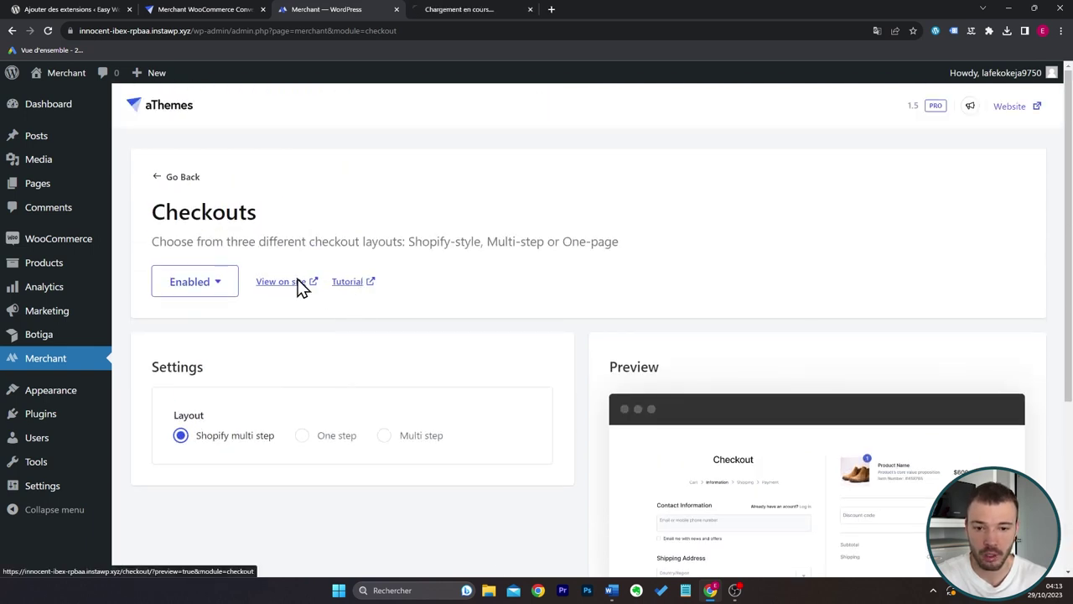
click(420, 8)
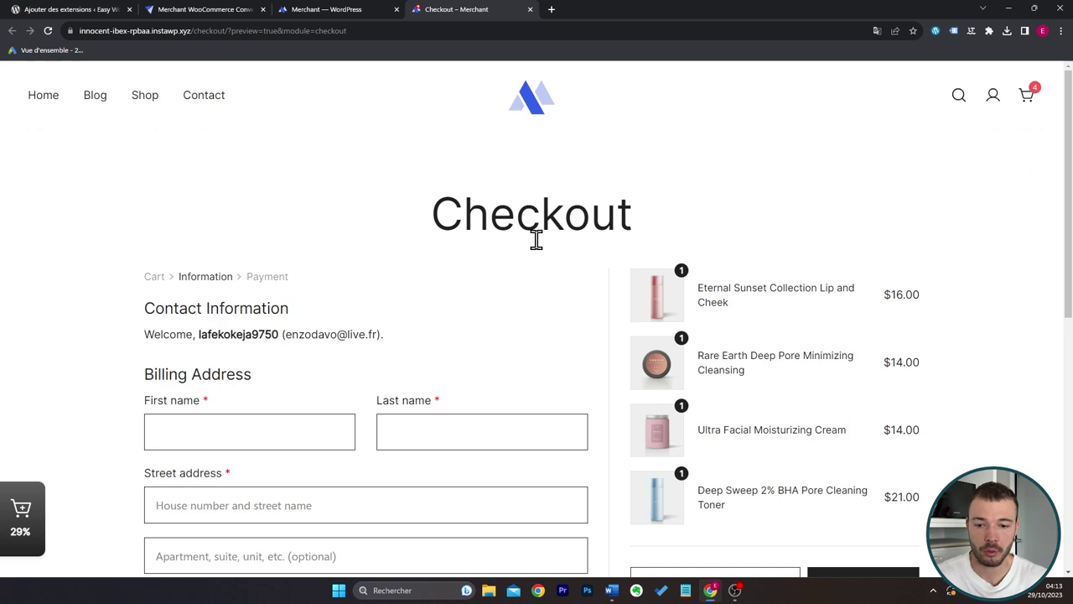
scroll(537, 239, down, 1)
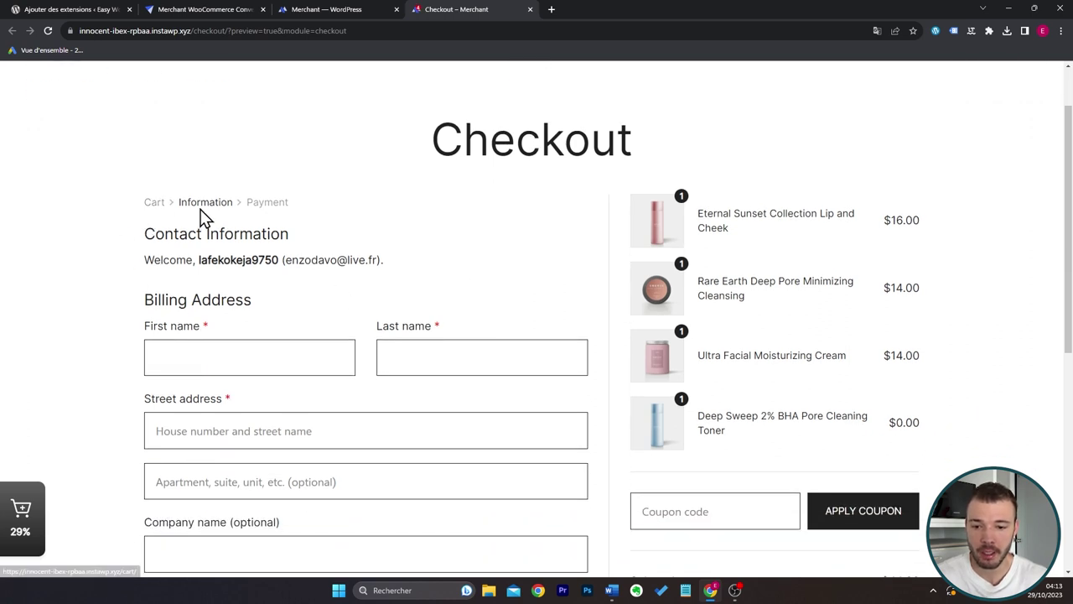
scroll(410, 244, down, 2)
scroll(401, 384, down, 2)
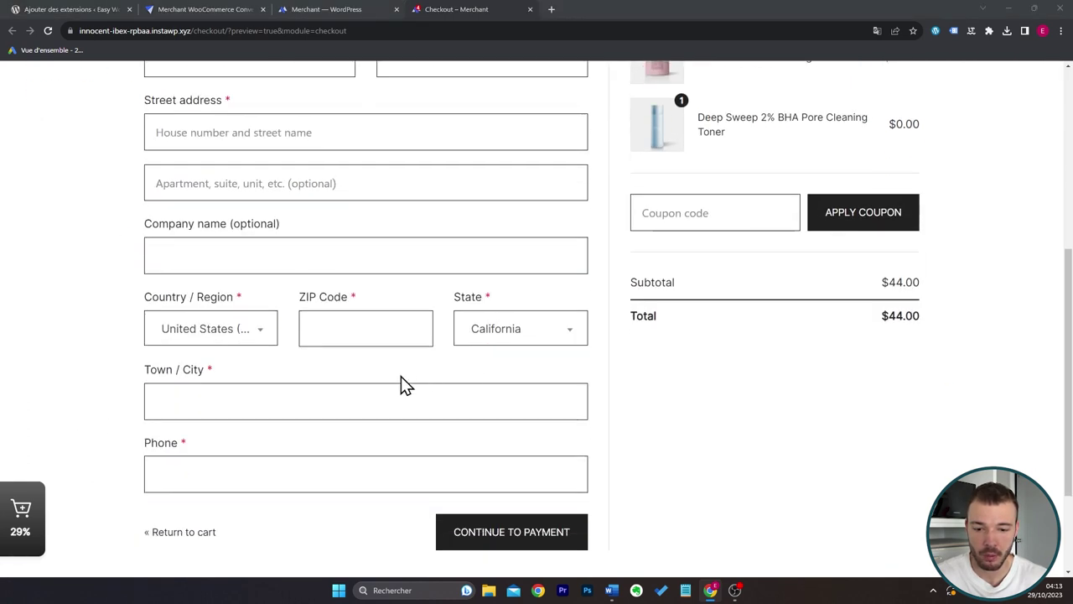
scroll(434, 395, up, 4)
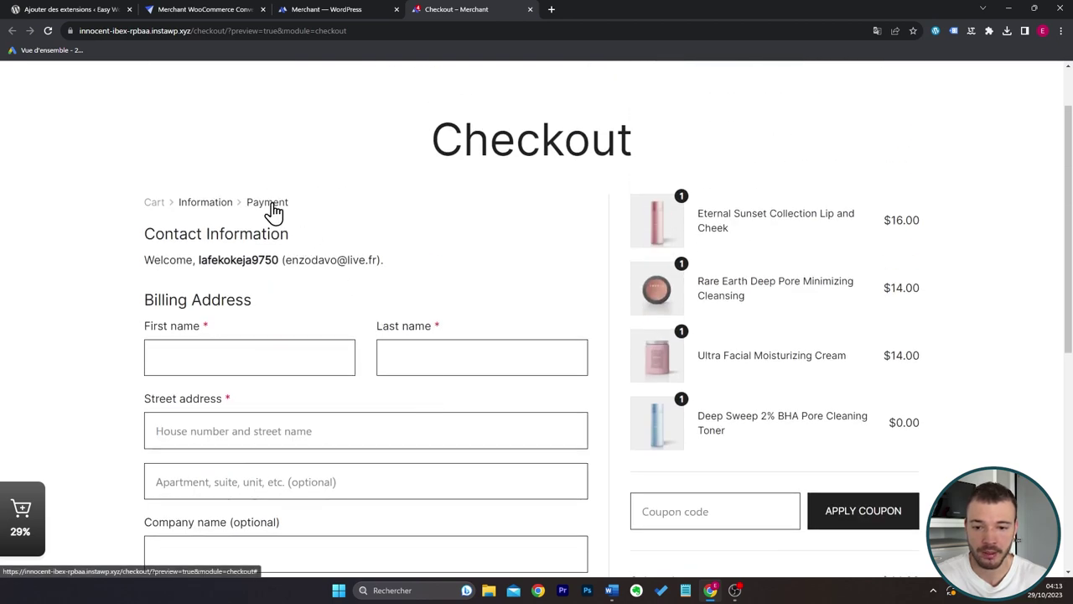
Return to the Checkouts module settings, select the One step layout and examine its preview.
click(339, 9)
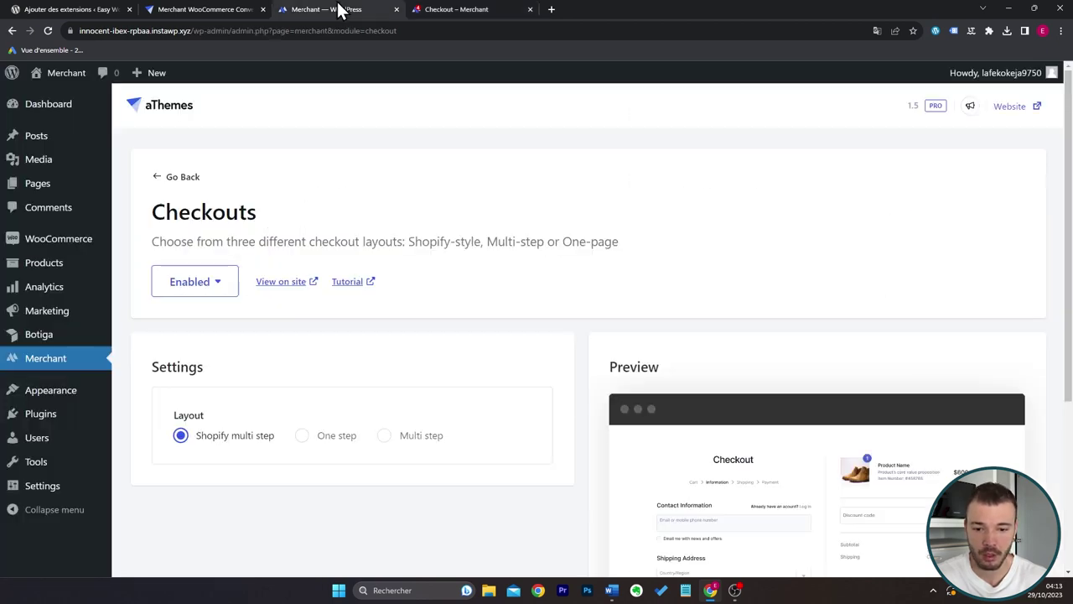
click(323, 446)
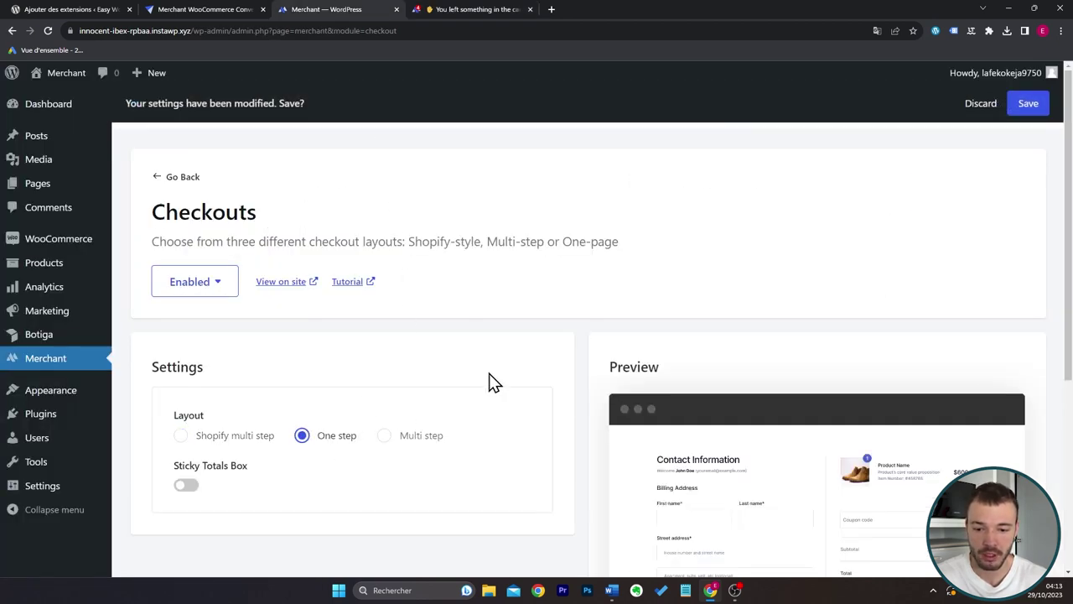
scroll(492, 380, down, 3)
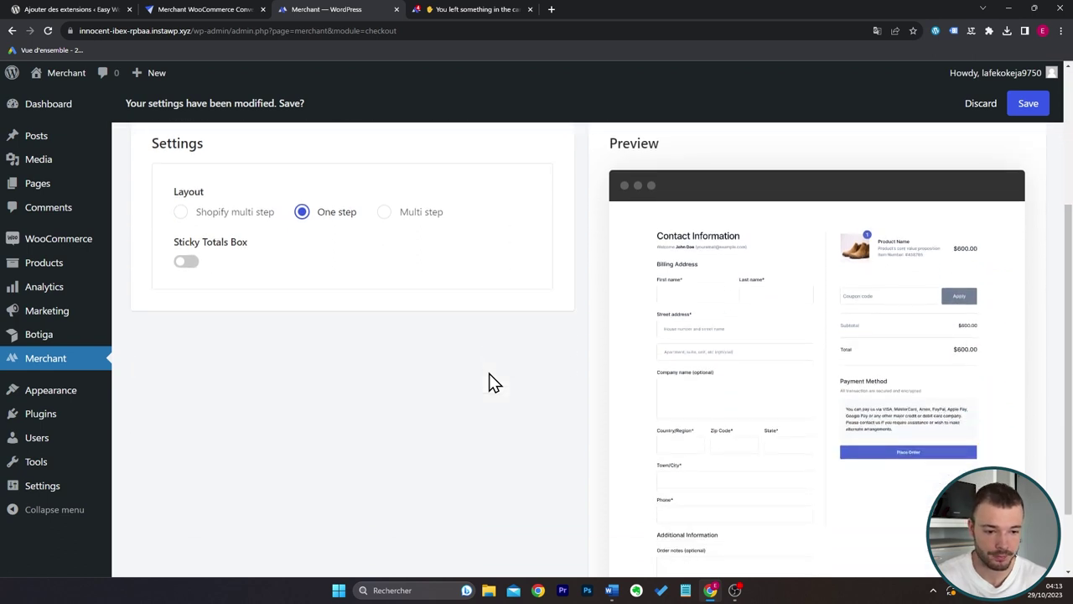
scroll(491, 381, down, 1)
scroll(768, 337, up, 1)
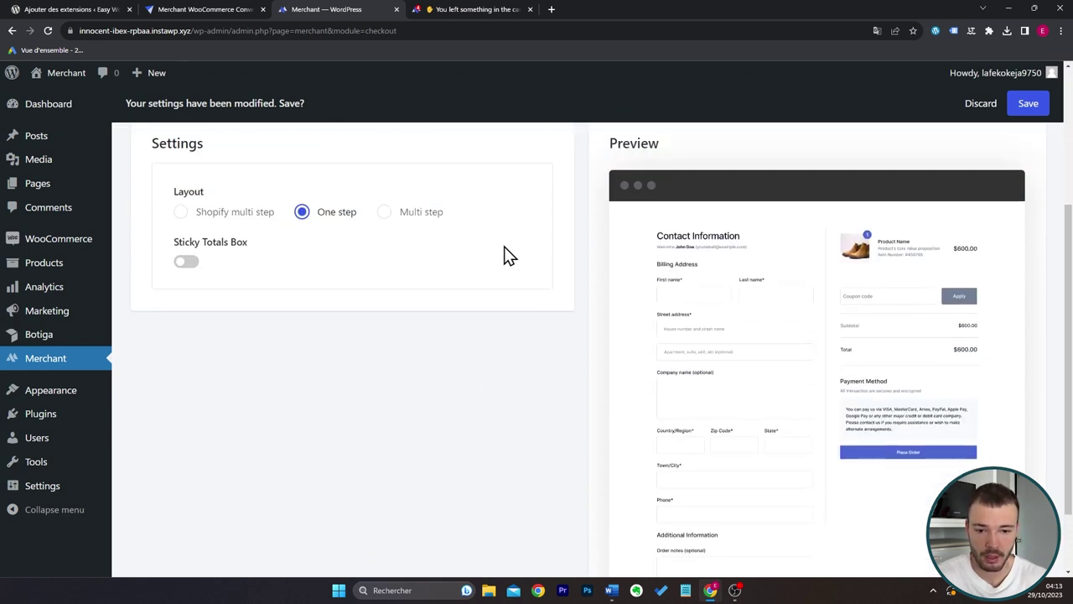
Try the Multi step checkout layout in the preview, returning to One step.
click(413, 219)
scroll(456, 359, down, 1)
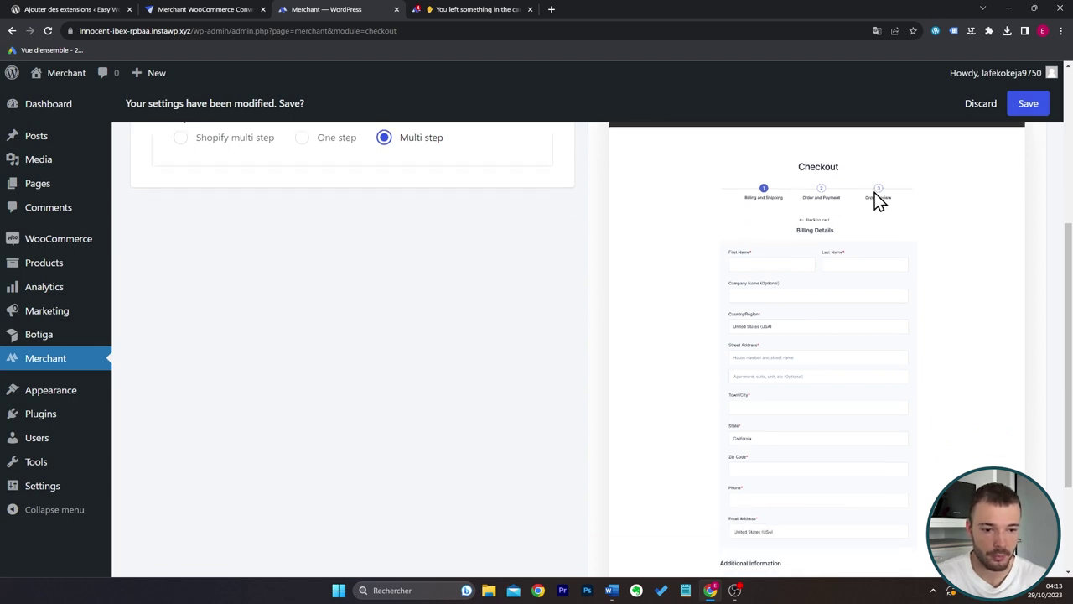
scroll(400, 353, up, 2)
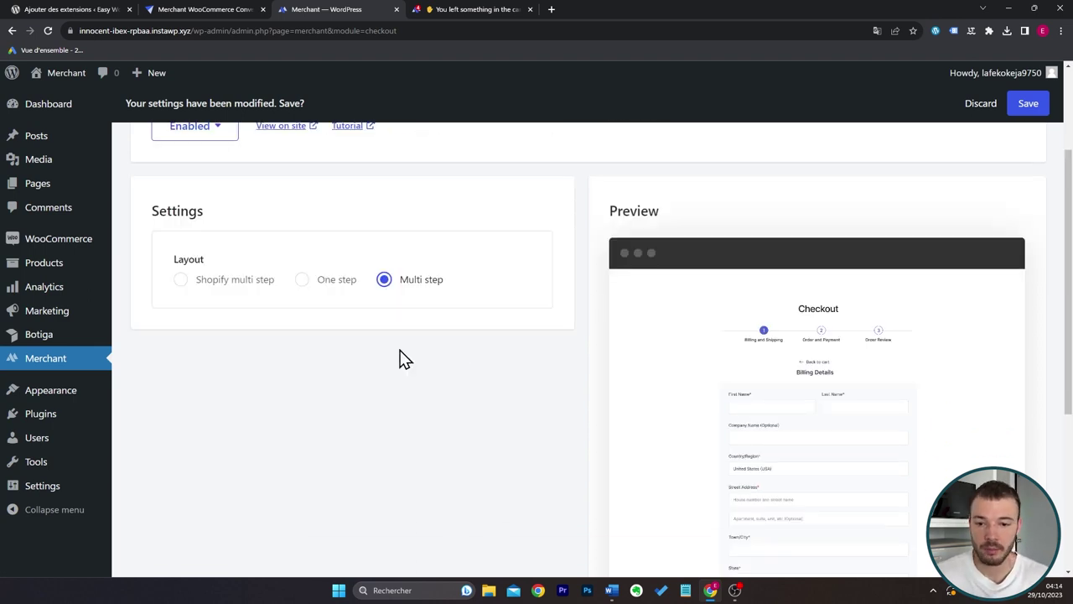
click(335, 292)
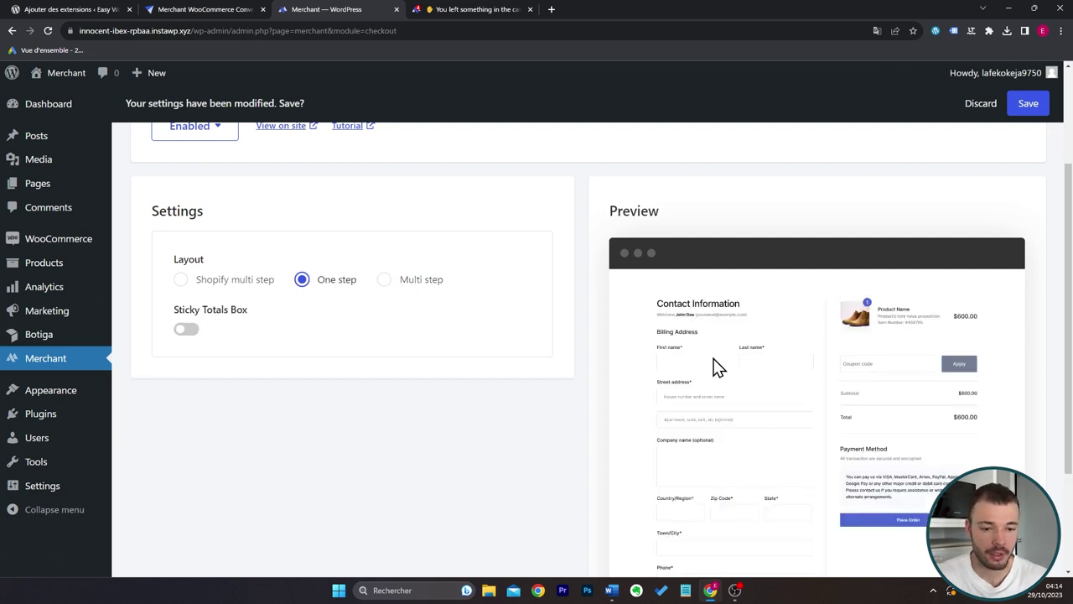
scroll(713, 359, down, 1)
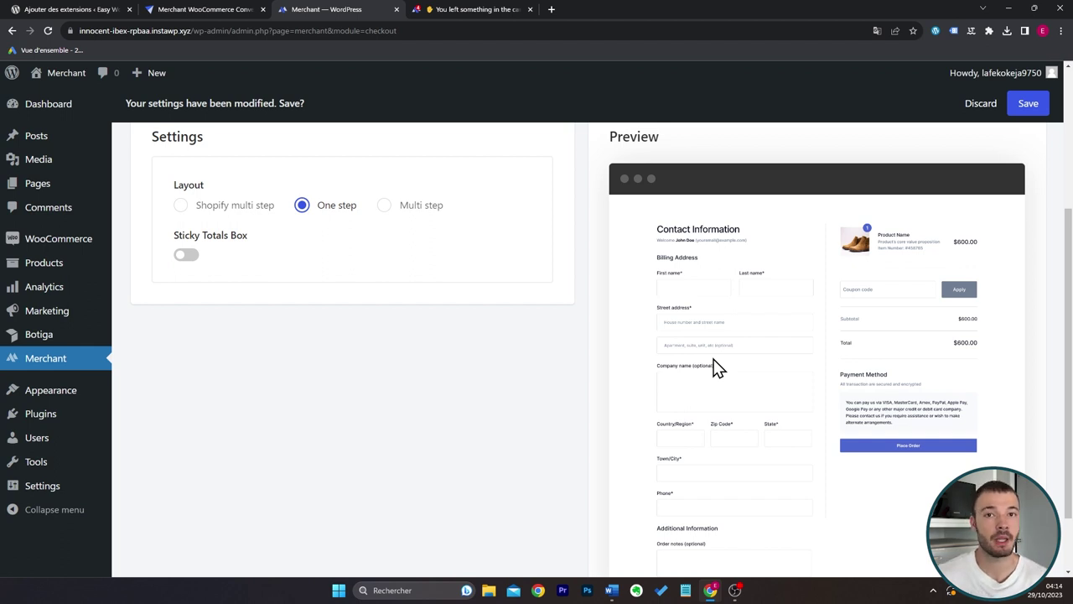
Open the Countdown Timer module and set its sale ending message to "Fin de la promo dans :".
key(alt+Left)
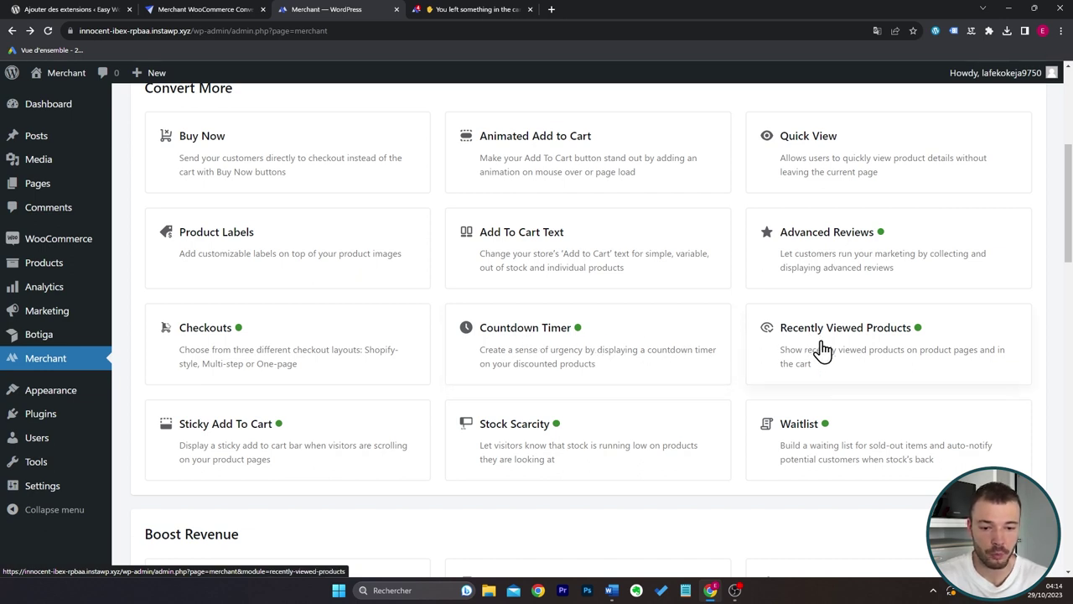
click(635, 353)
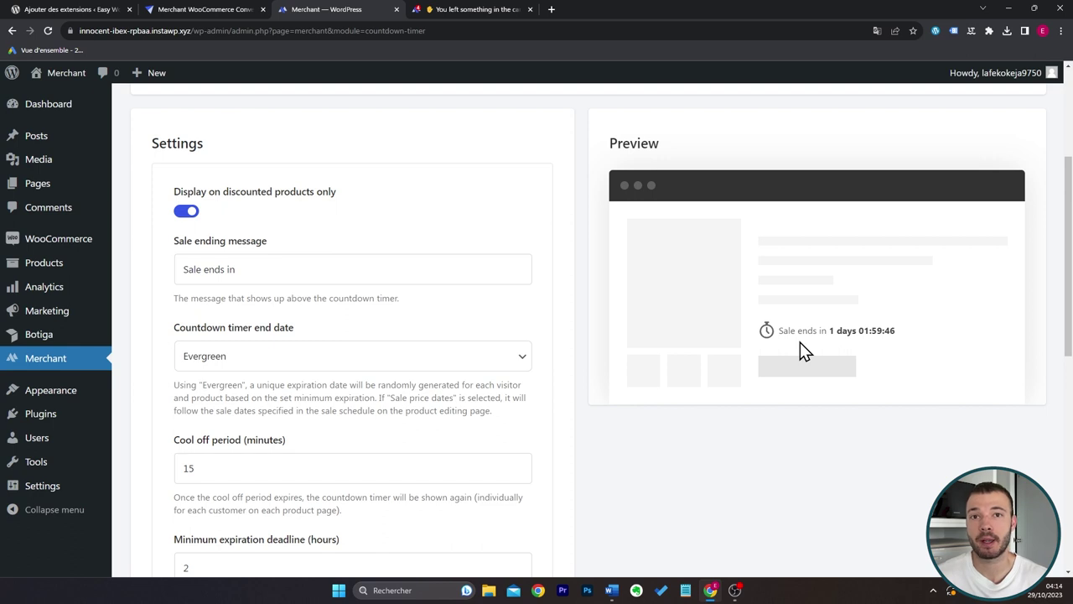
triple_click(390, 268)
text(Fin de)
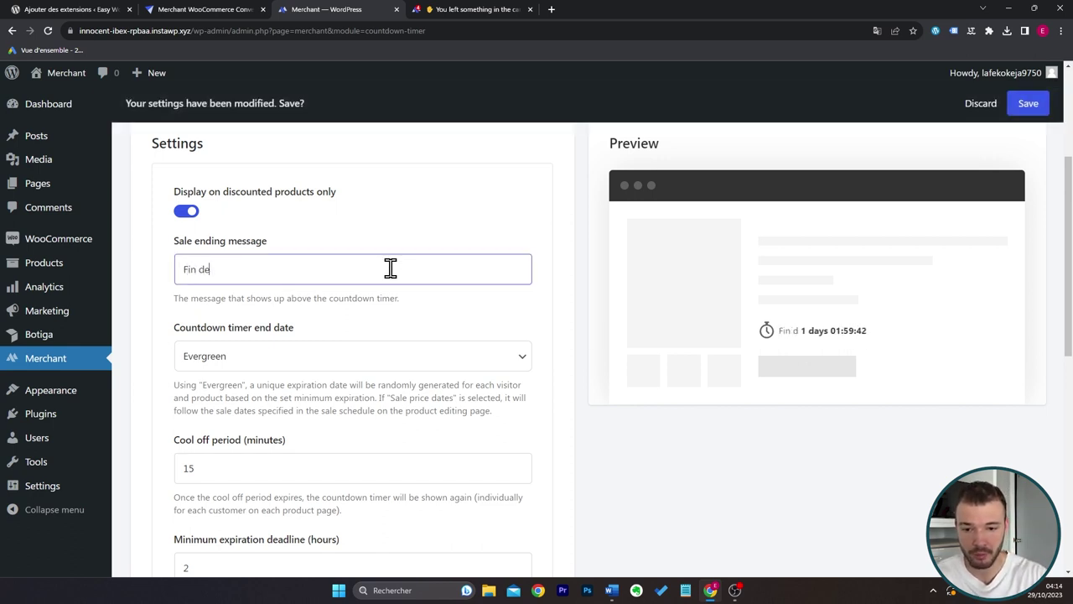
text( la promo dans :)
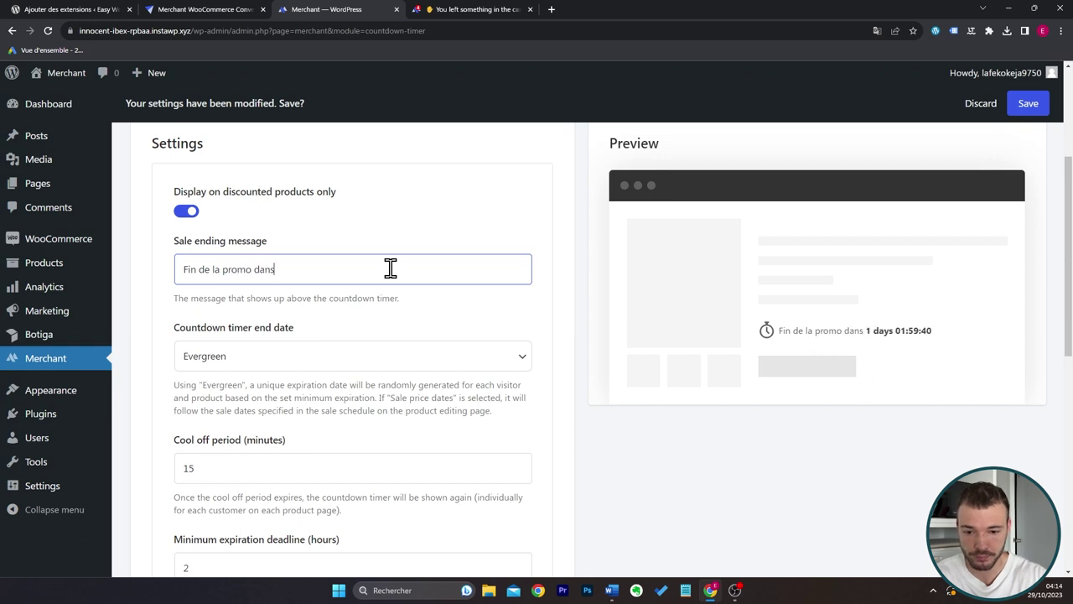
scroll(392, 273, down, 1)
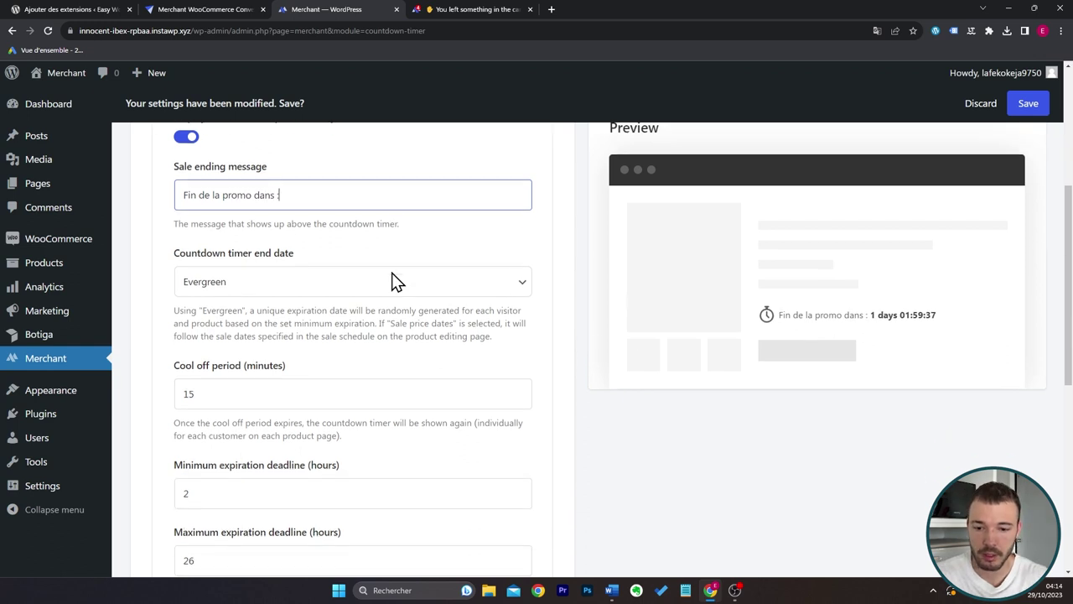
Try Sale price dates as the countdown timer end date, returning to Evergreen.
click(310, 291)
click(307, 293)
scroll(352, 362, down, 1)
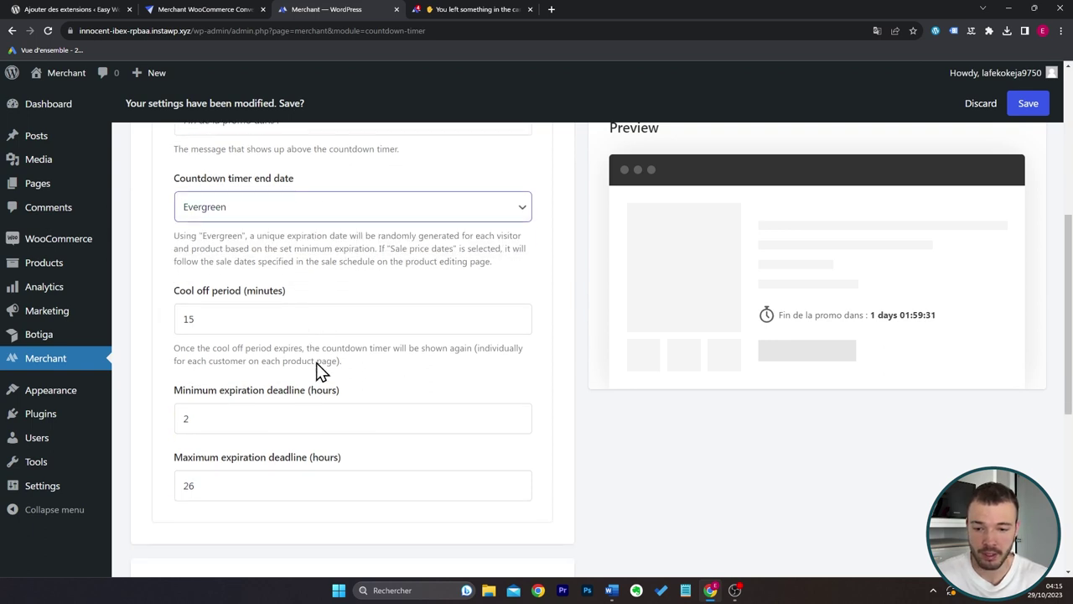
scroll(342, 405, up, 1)
click(331, 284)
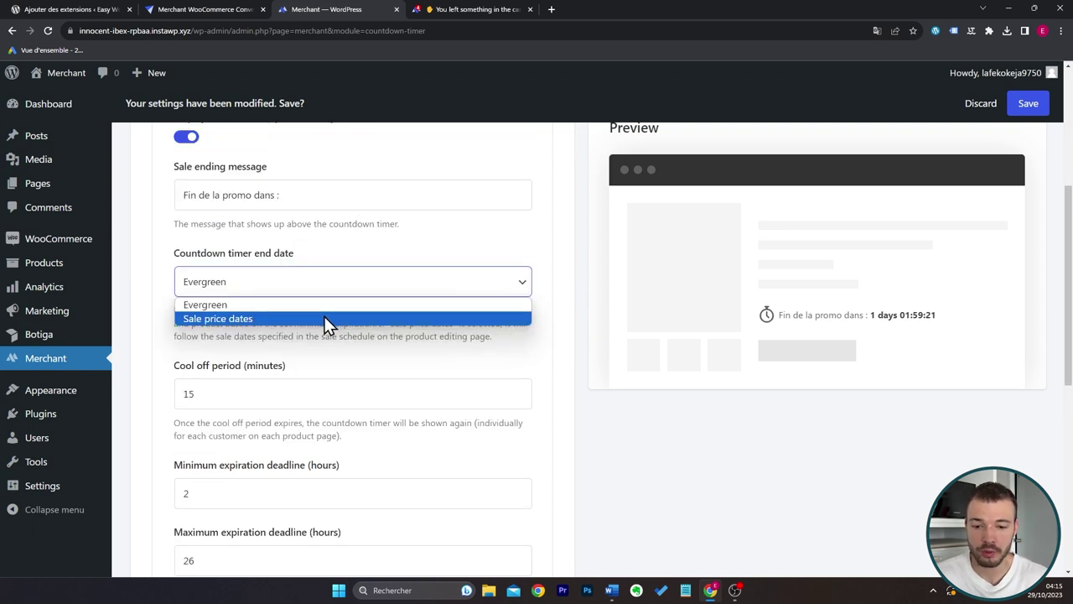
click(327, 316)
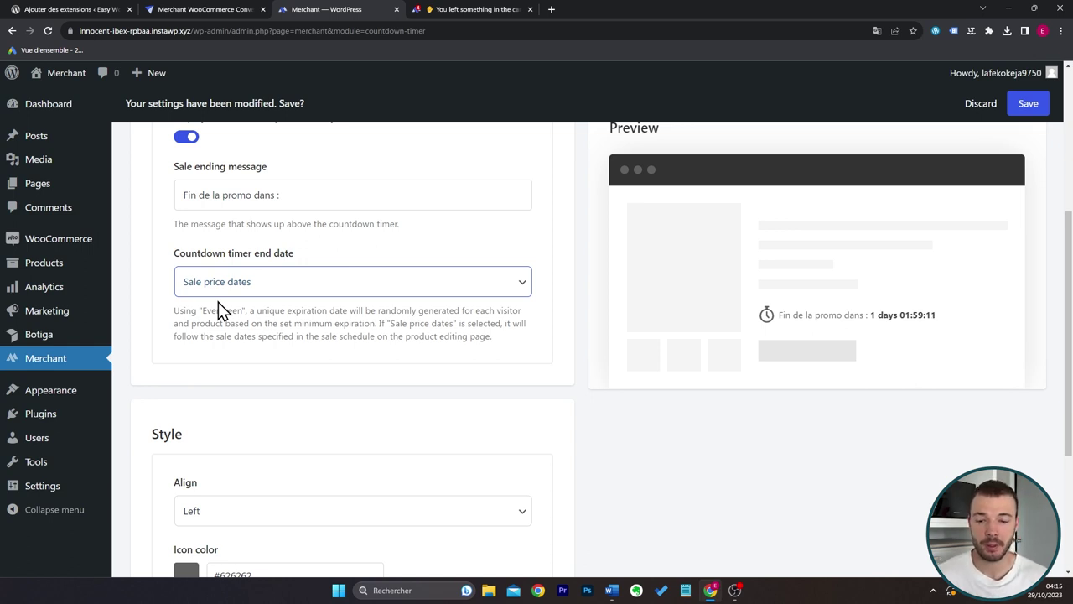
click(271, 289)
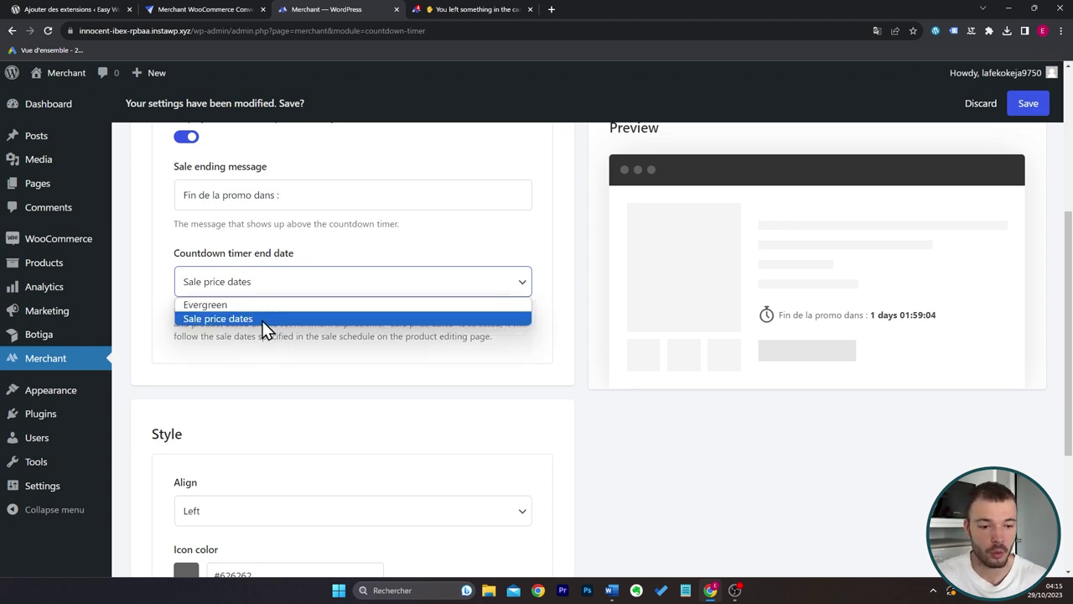
click(205, 304)
Examine the countdown timer's alignment and colour settings with the preview, and return to the module list.
scroll(577, 363, down, 5)
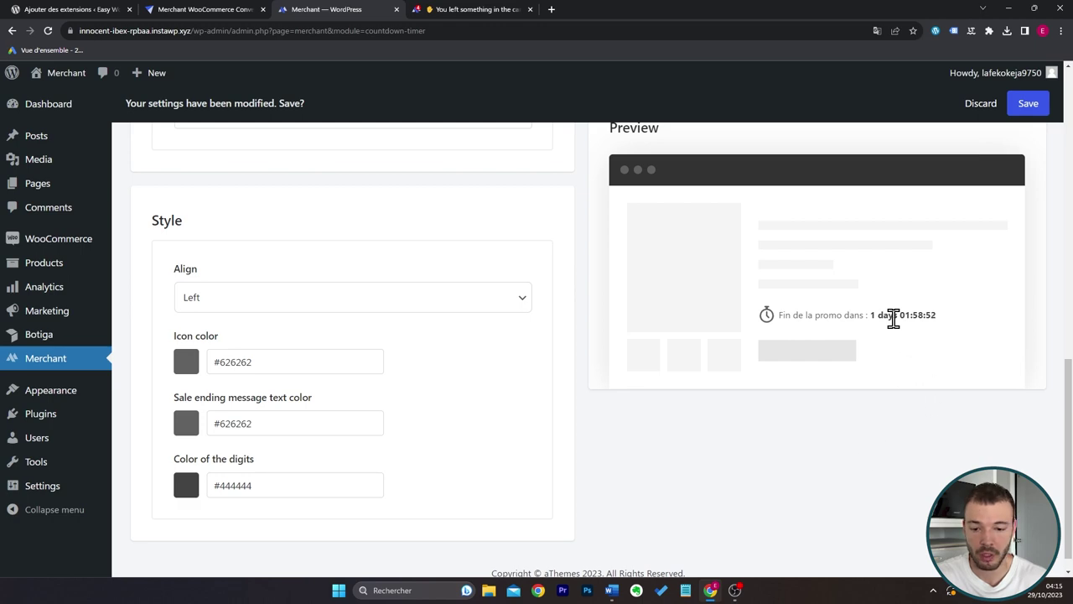
scroll(156, 209, up, 3)
click(180, 177)
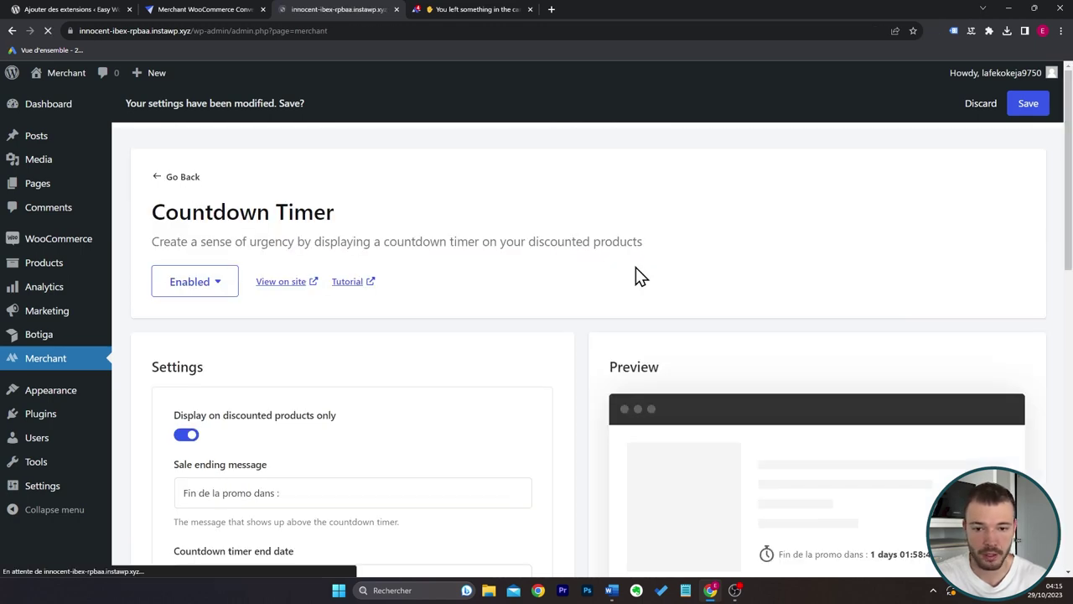
Open the Recently Viewed Products module and examine its title, slider, product count and column settings with the preview.
scroll(683, 338, down, 3)
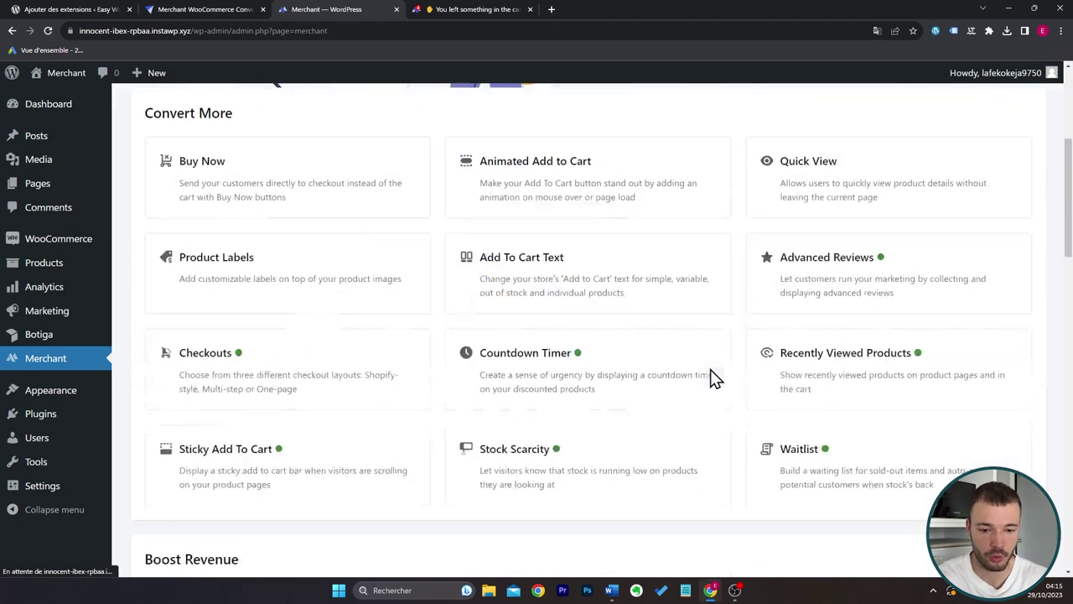
click(845, 383)
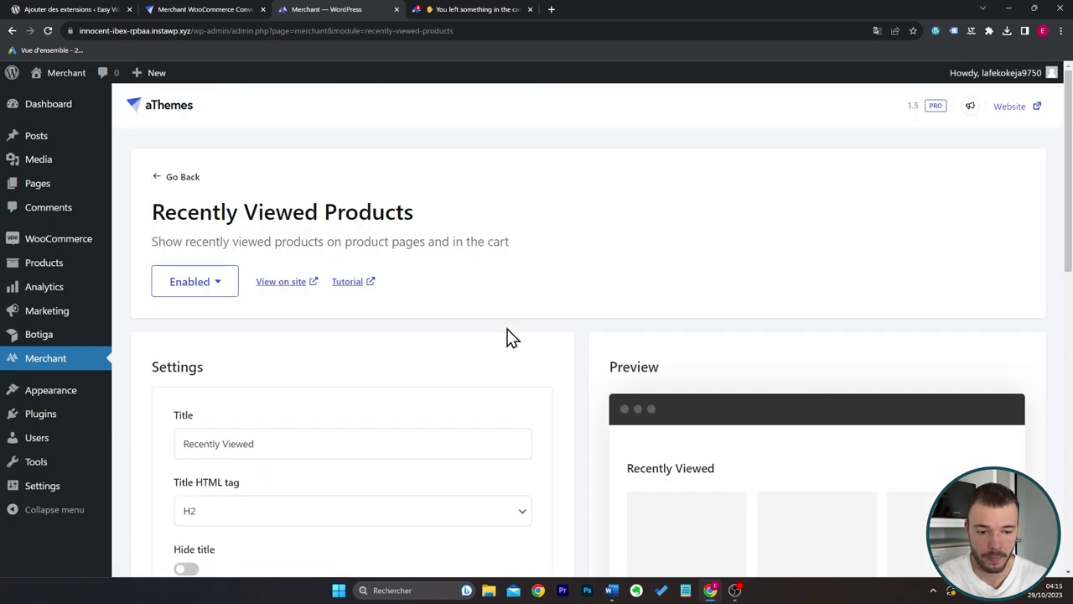
scroll(513, 337, down, 3)
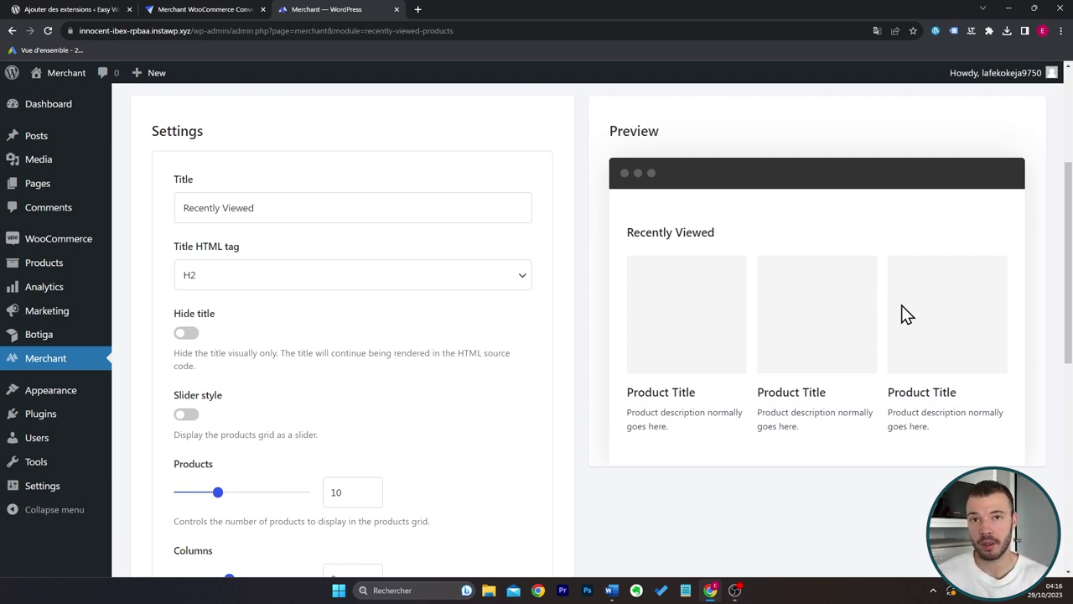
scroll(452, 318, down, 5)
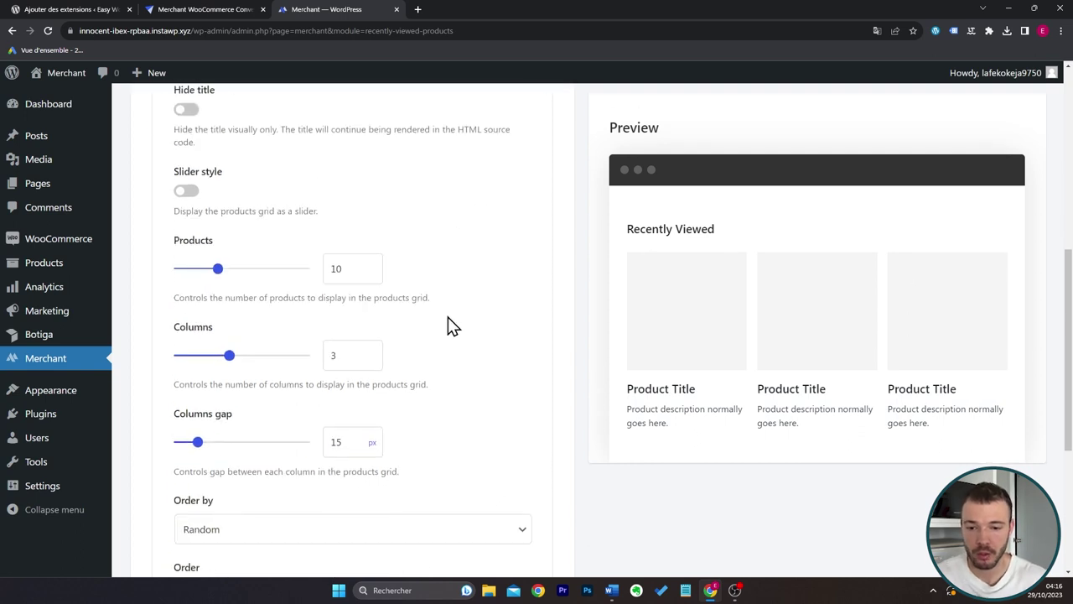
scroll(453, 325, up, 7)
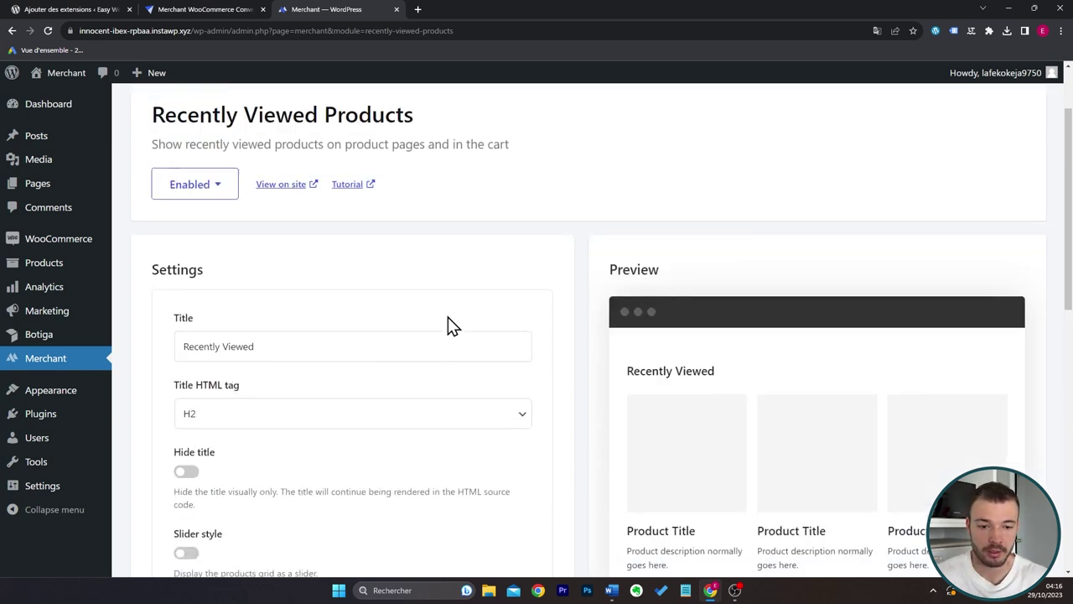
Open the Stock Scarcity module and set its low inventory text to "Attention! Seulement {stock} produits en stock !".
key(alt+Left)
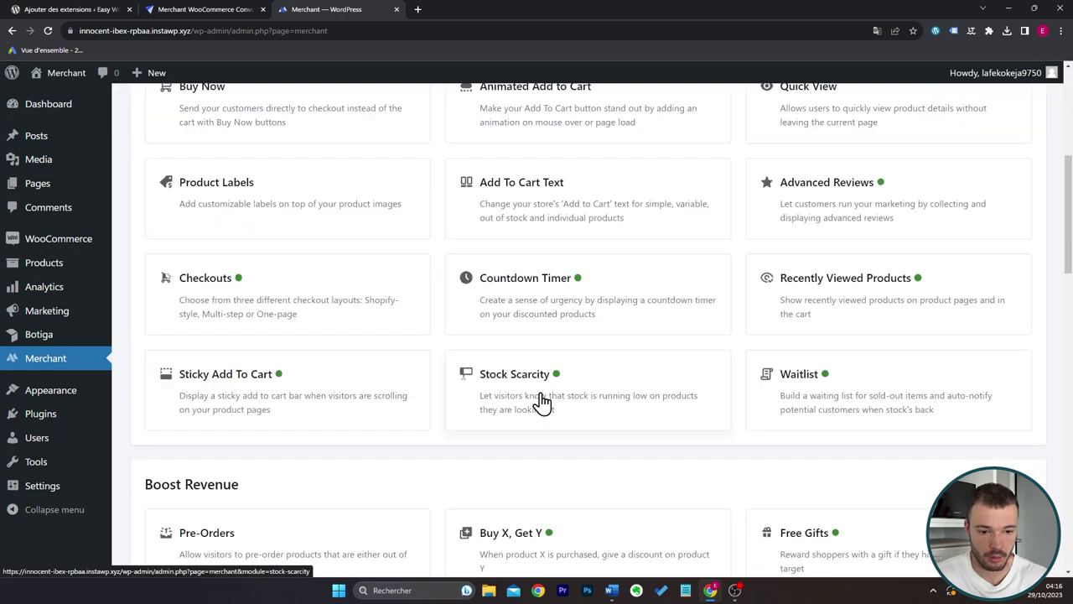
click(623, 389)
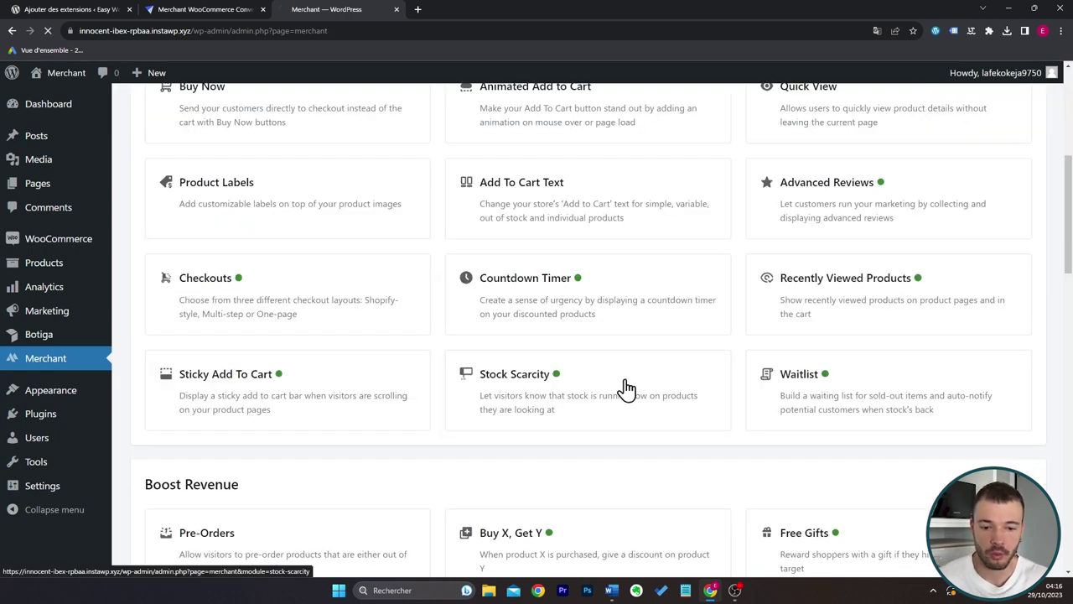
scroll(626, 338, down, 3)
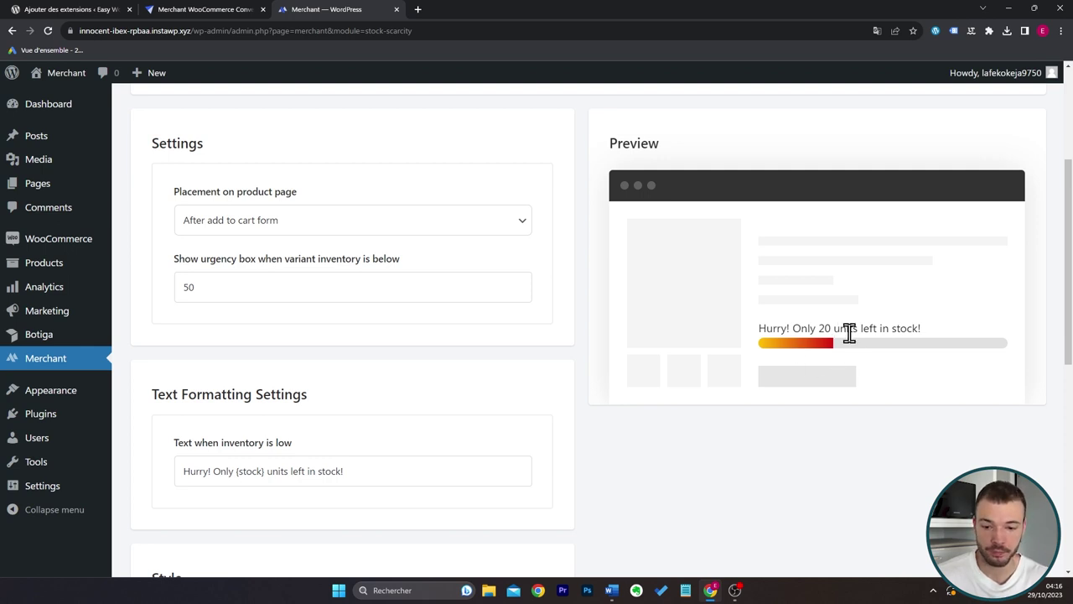
double_click(175, 471)
text(Attention)
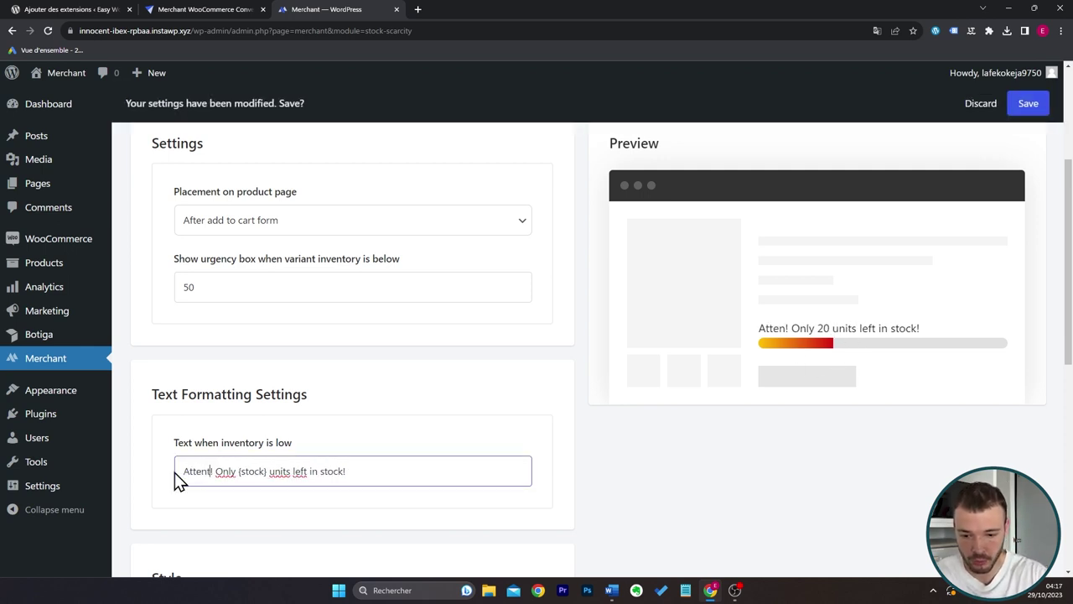
double_click(234, 471)
text(Seulement)
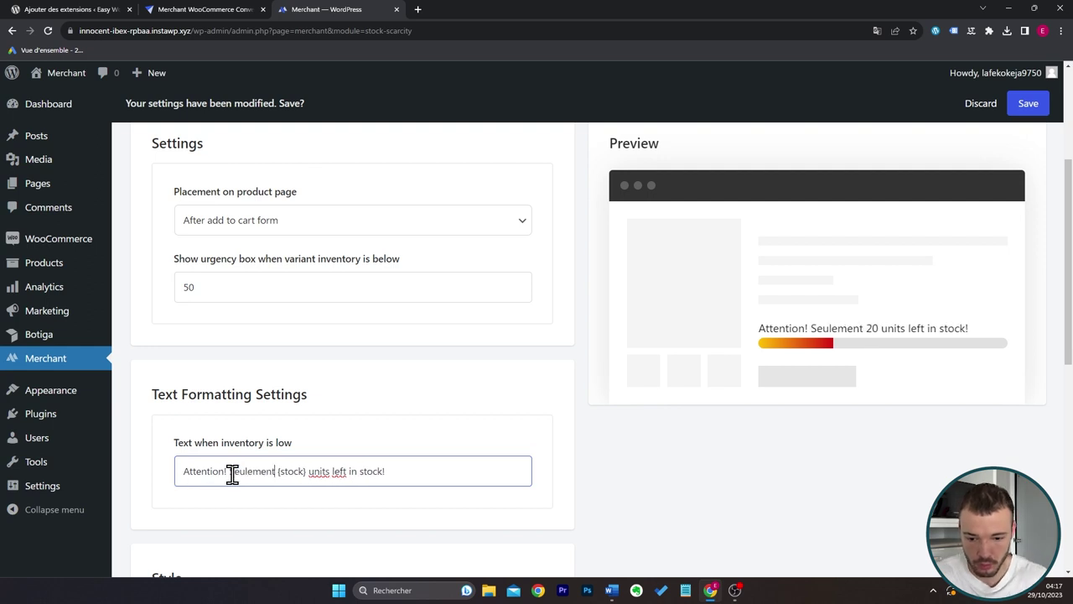
drag(313, 471, 385, 472)
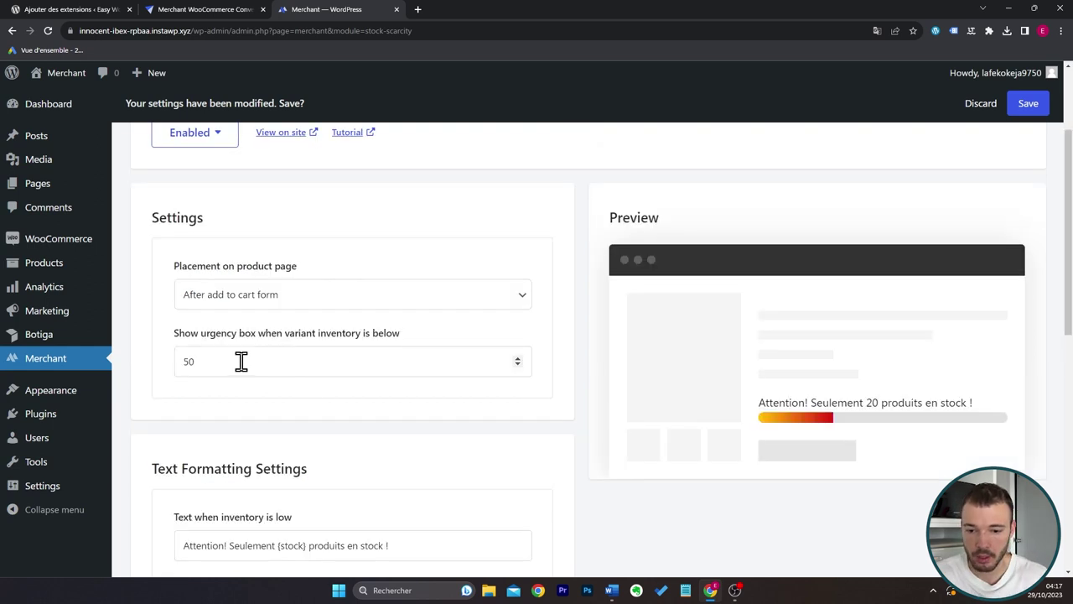
Set the urgency box to show when variant inventory is below 35 and save the Stock Scarcity settings.
click(217, 361)
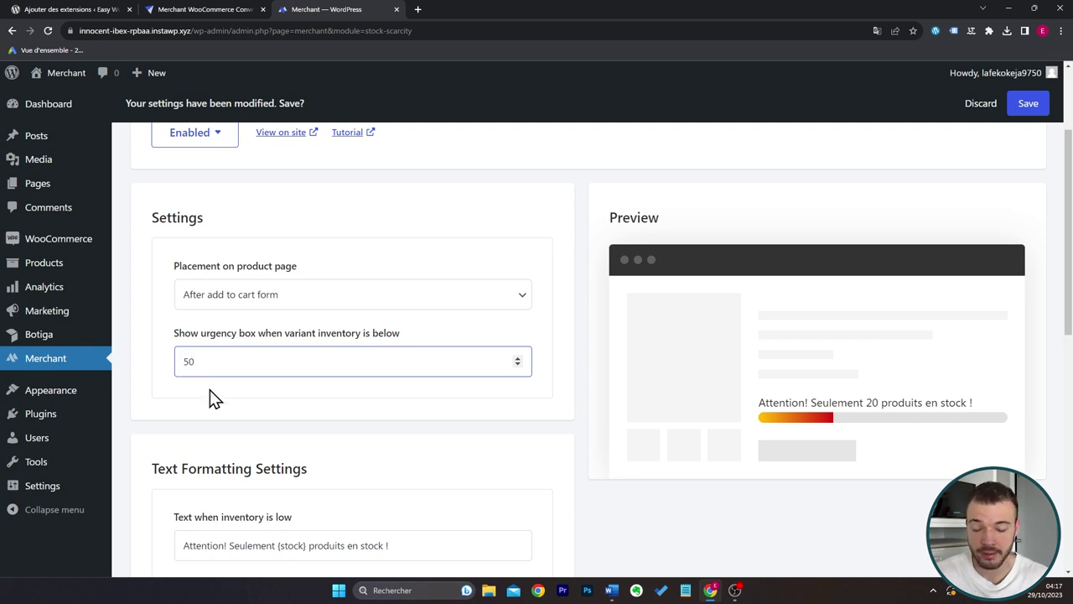
drag(210, 360, 178, 361)
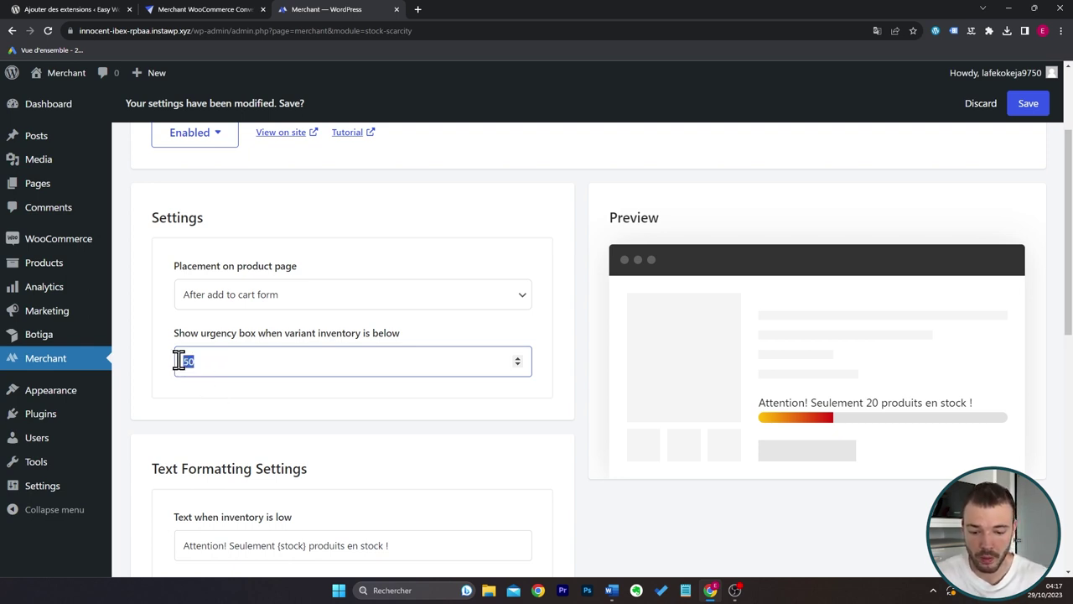
text(35)
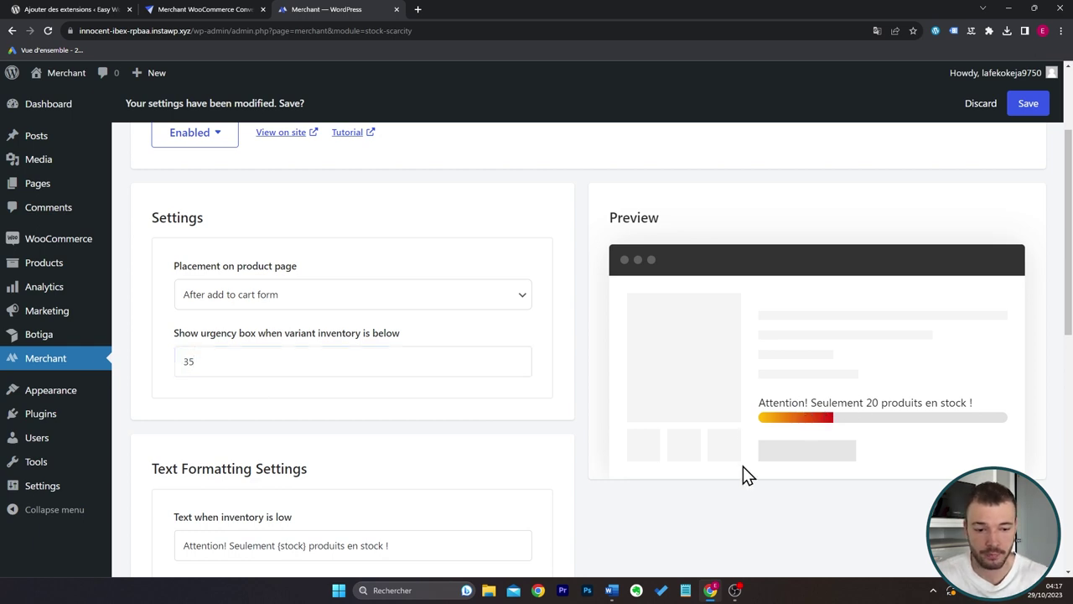
click(1029, 103)
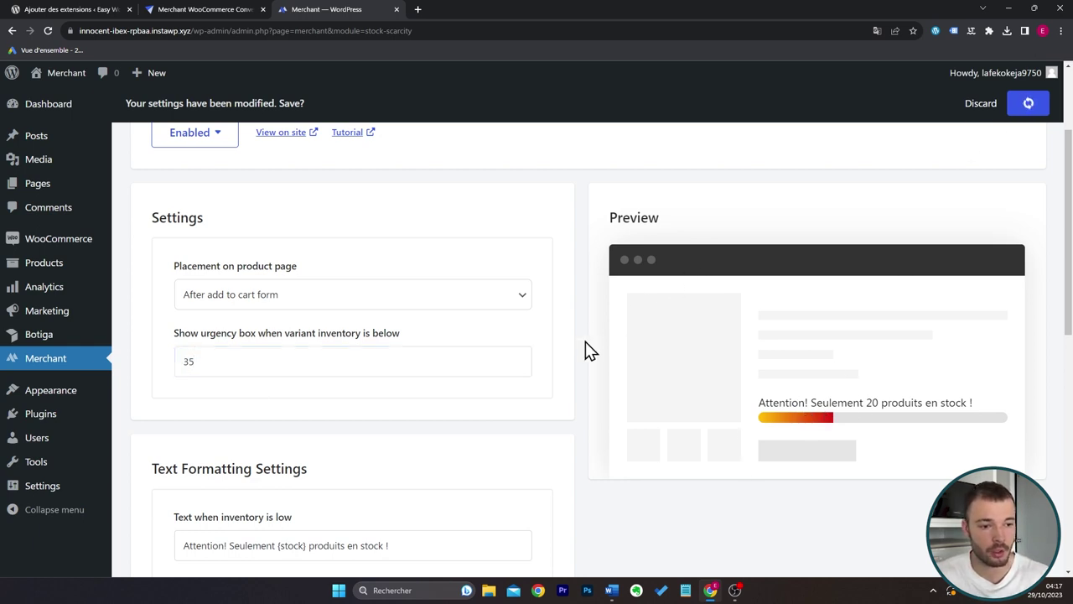
scroll(578, 343, down, 6)
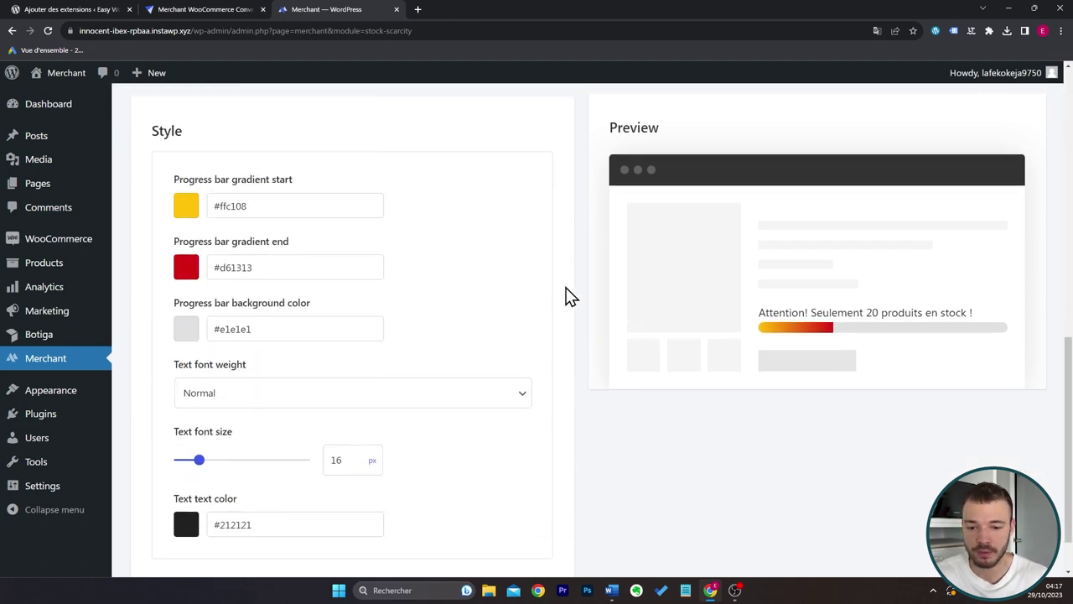
Return to the module list, open Buy X, Get Y and examine its placement and text settings with the preview.
key(alt+Left)
scroll(434, 384, down, 2)
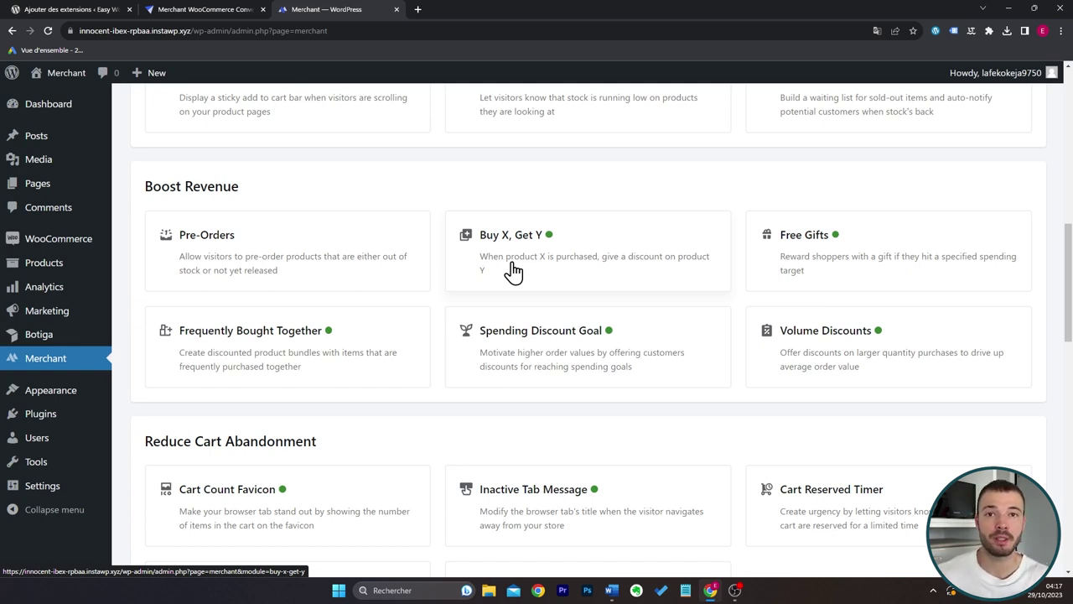
click(513, 271)
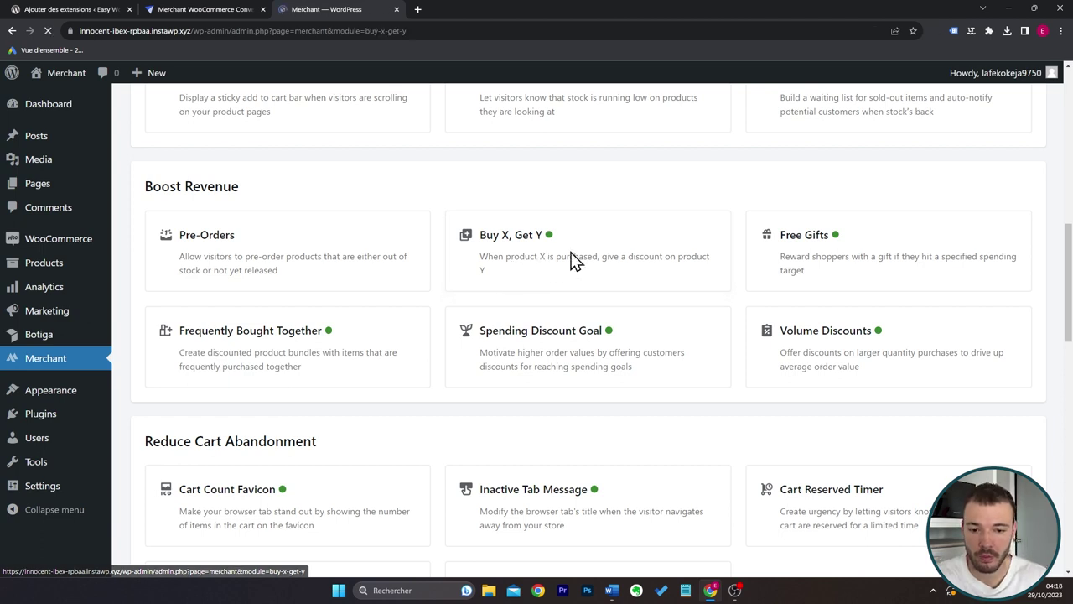
scroll(611, 312, down, 3)
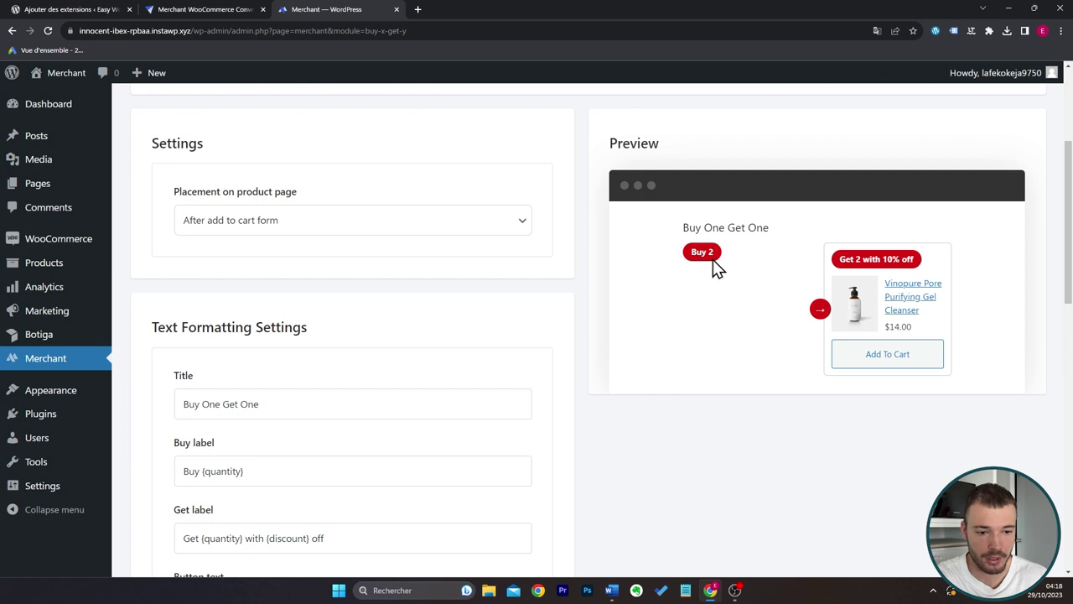
scroll(434, 319, down, 2)
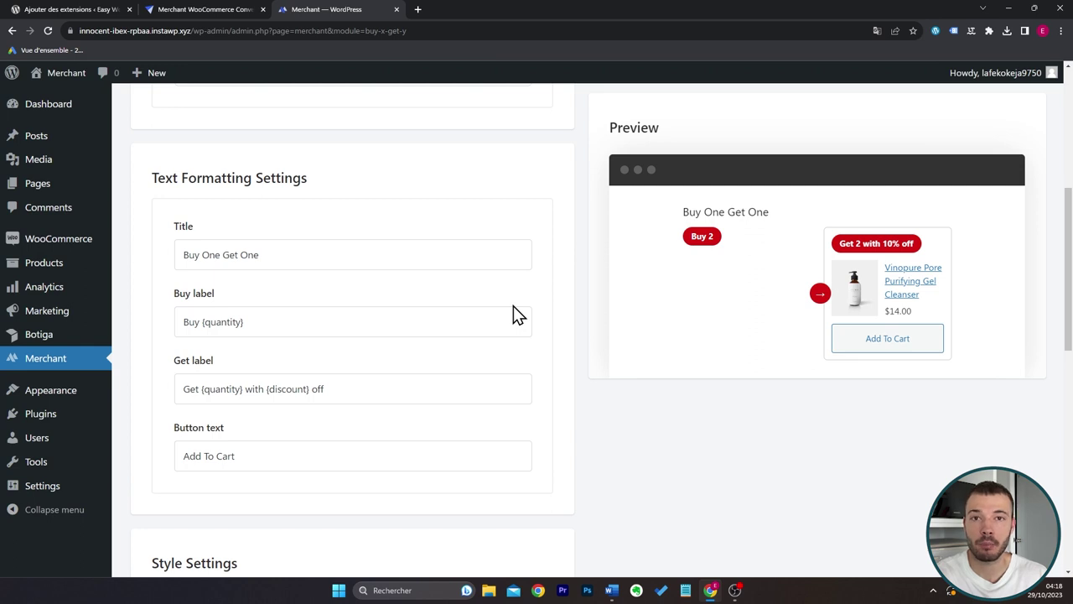
scroll(641, 265, up, 5)
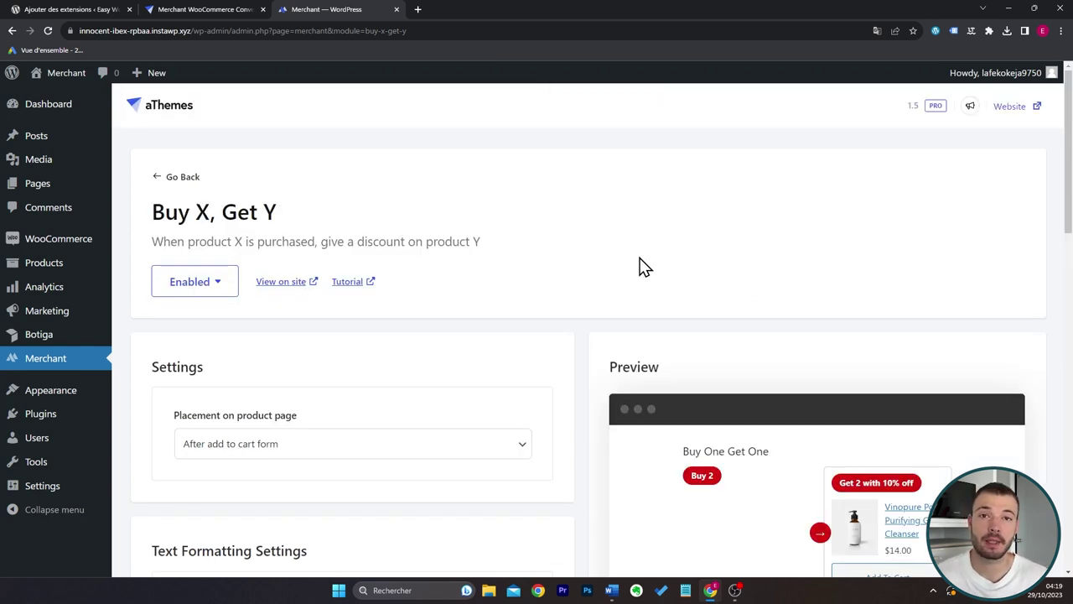
Open the Eternal Sunset Collection Lip and Cheek product from the product list in a new tab and show its Buy X Get Y options.
click(27, 270)
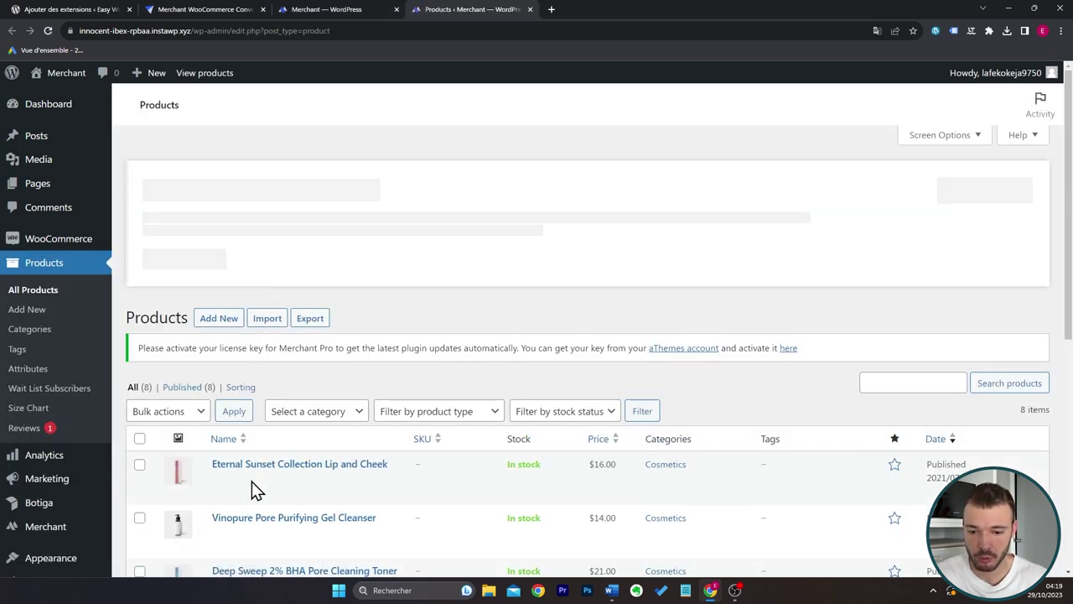
click(252, 476)
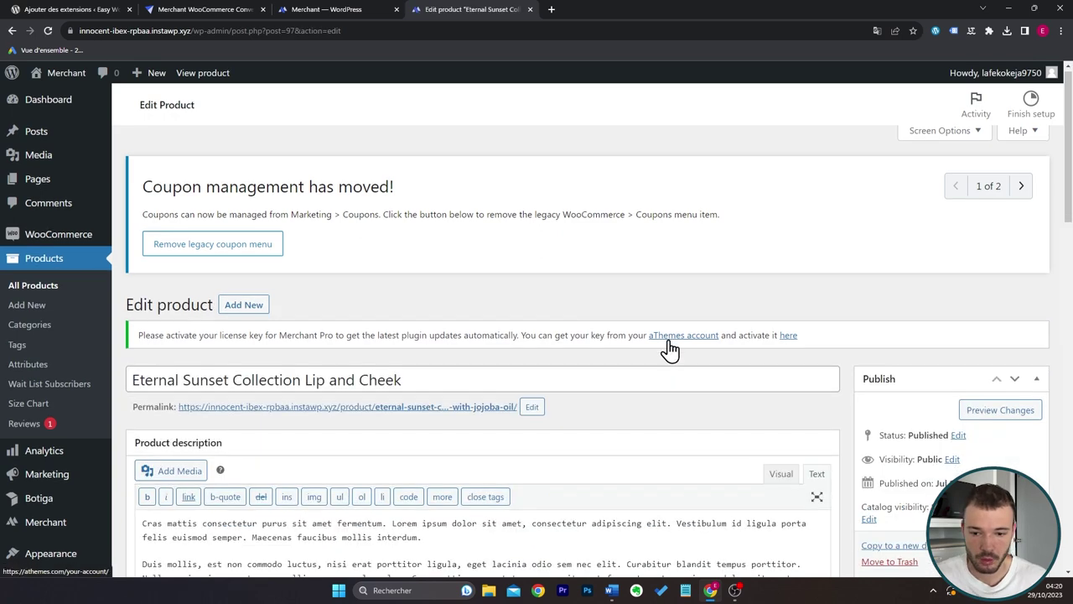
scroll(669, 351, down, 20)
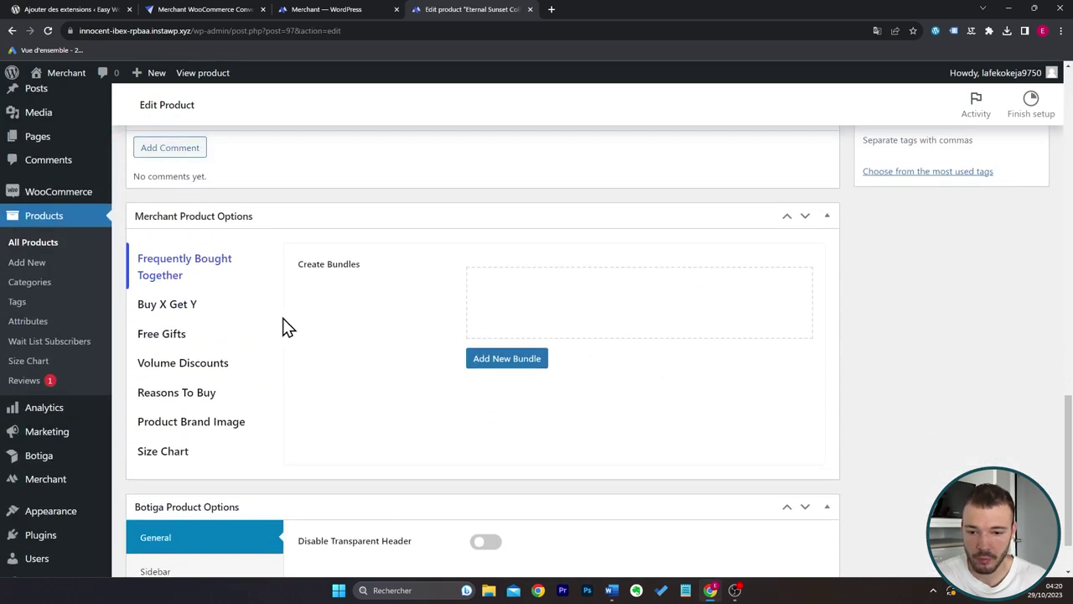
click(192, 312)
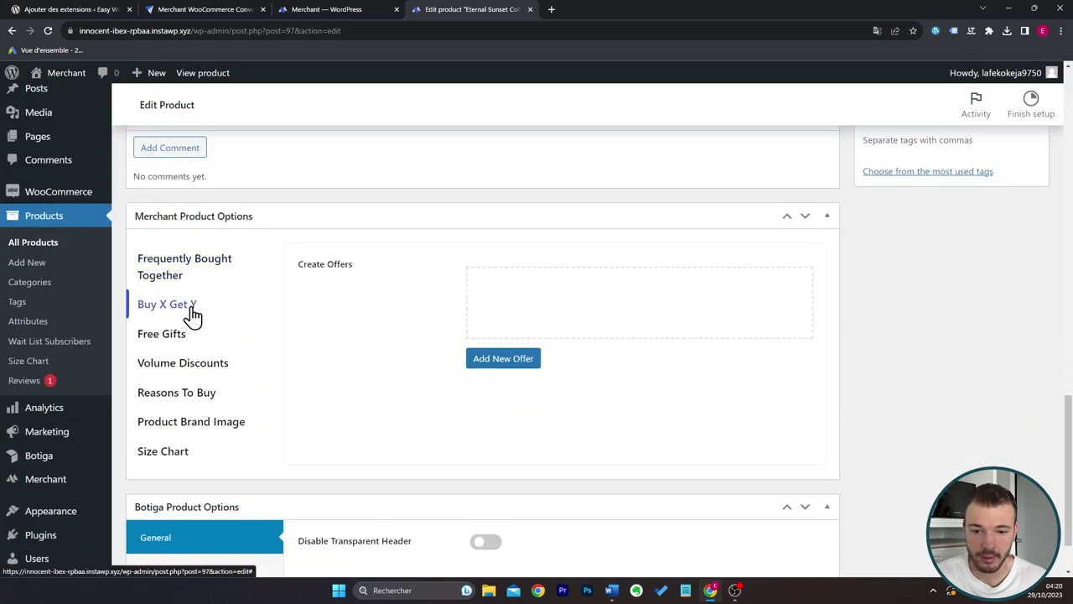
Add a Percentage Discount offer to the product with a customer buys quantity of 2.
click(517, 363)
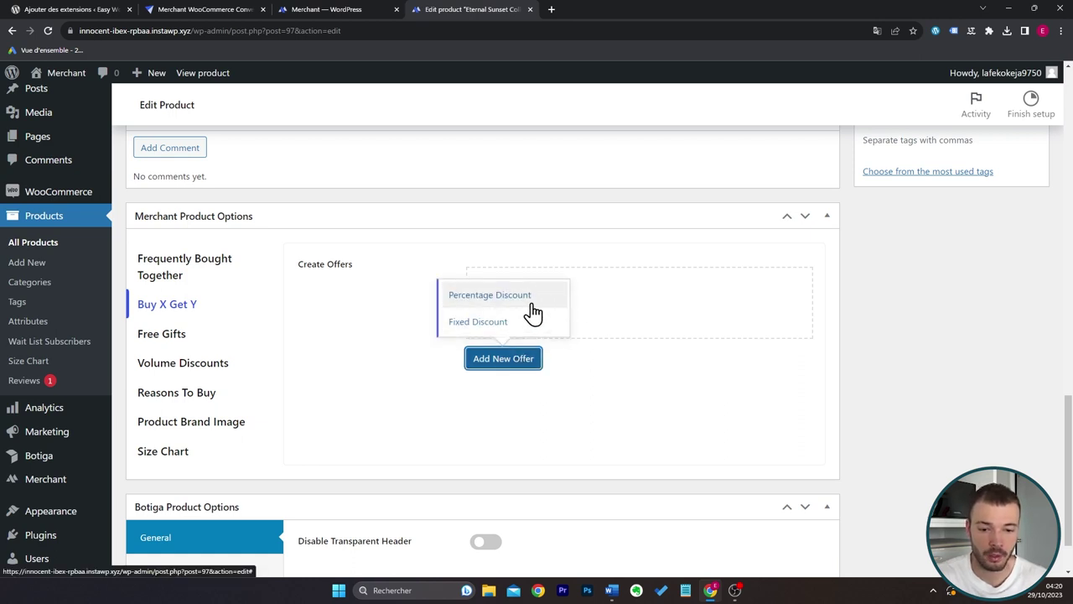
click(530, 300)
click(676, 327)
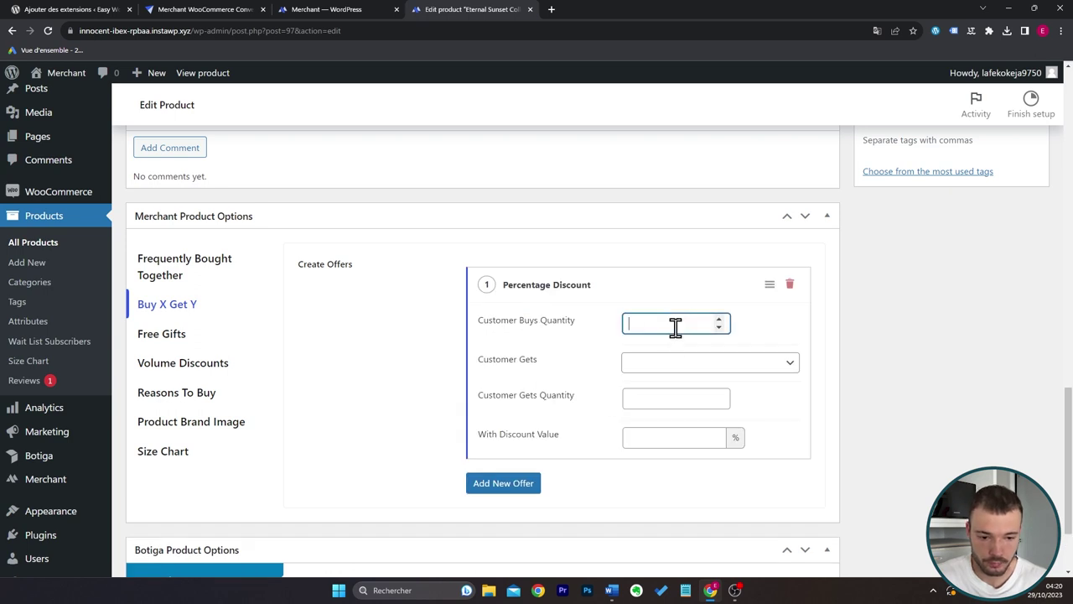
text(2)
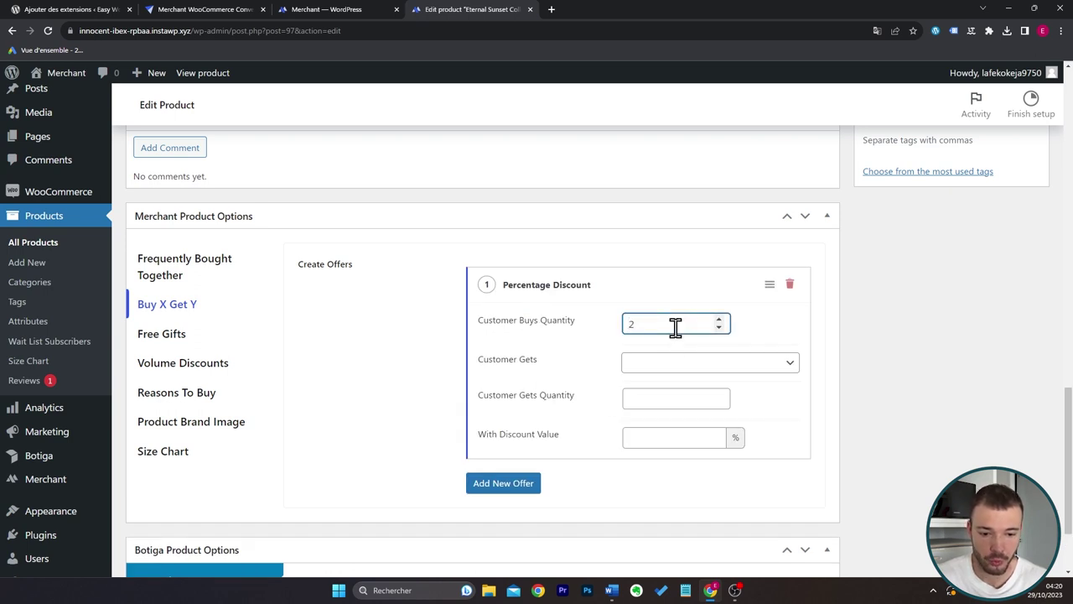
Choose Vinopure Pore Purifying Gel Cleanser as the product the customer gets in the offer.
click(676, 362)
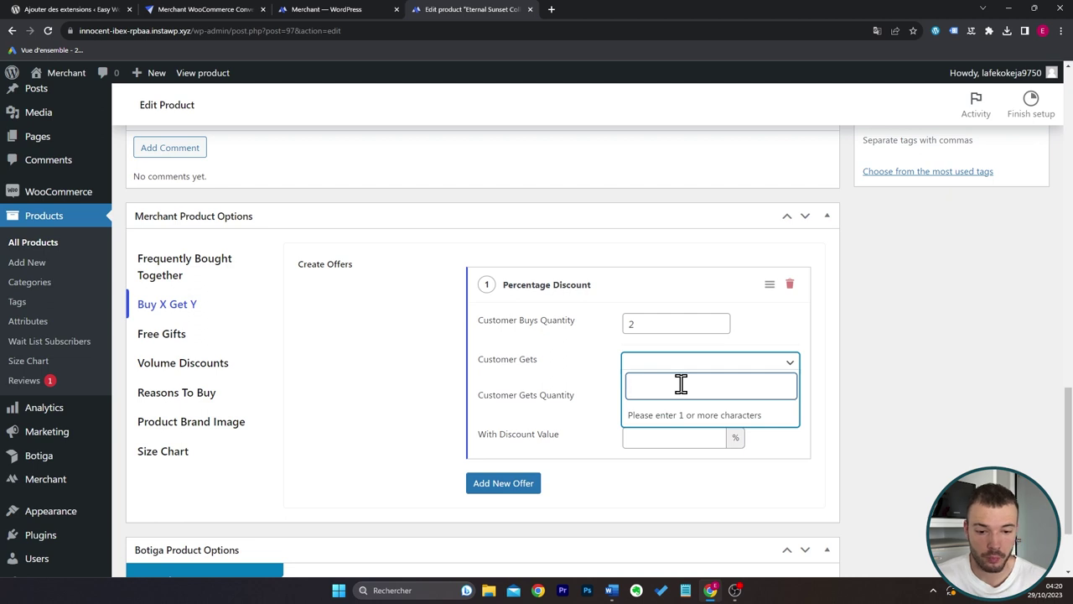
click(625, 303)
click(691, 366)
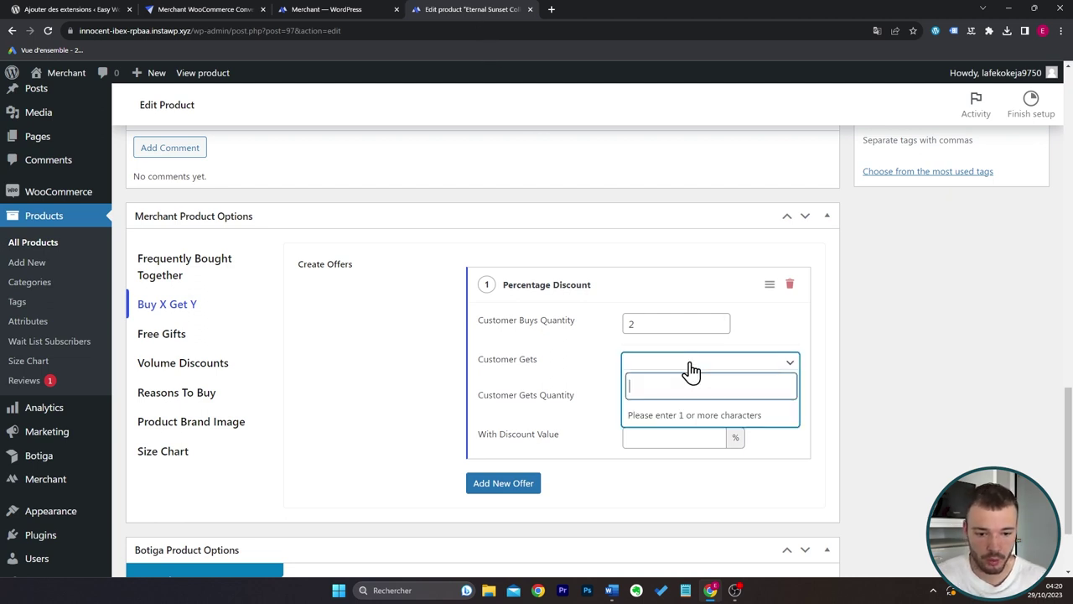
text(vino)
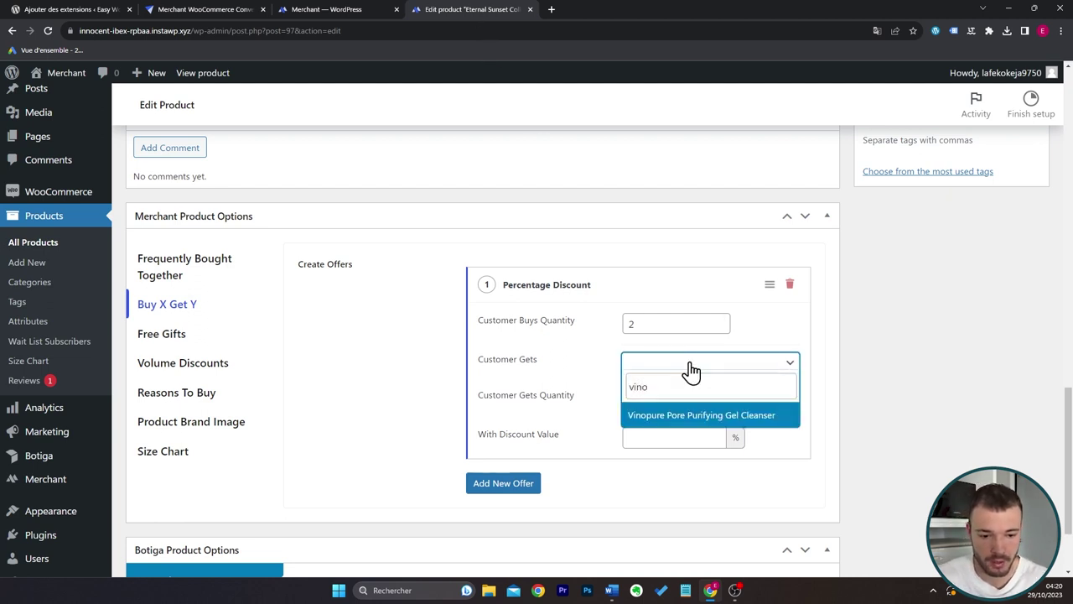
click(695, 422)
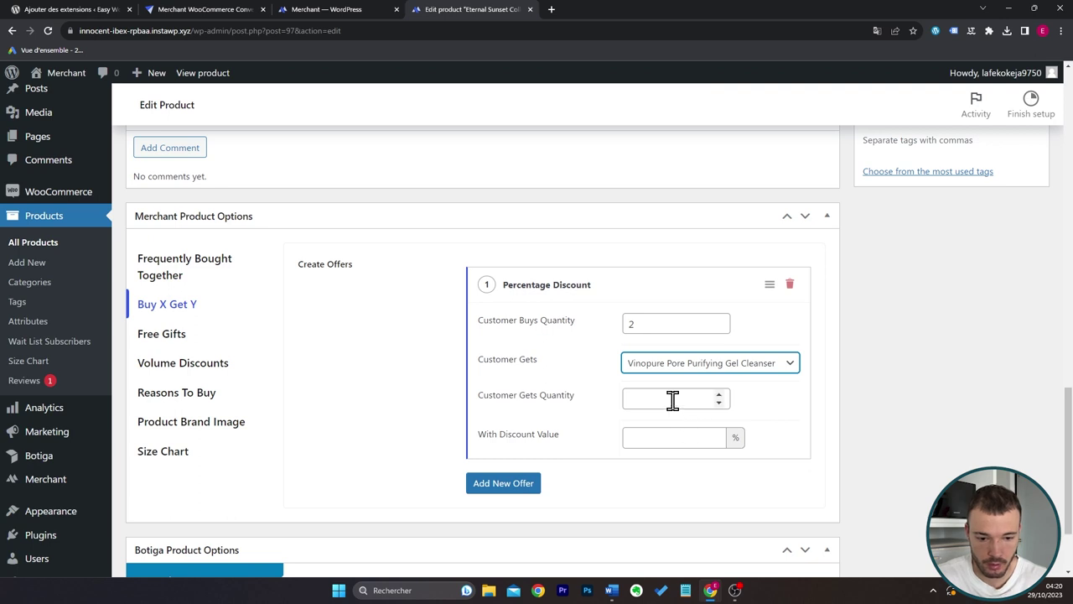
Set the offer's customer gets quantity to 1 and its discount value to 100%.
click(672, 399)
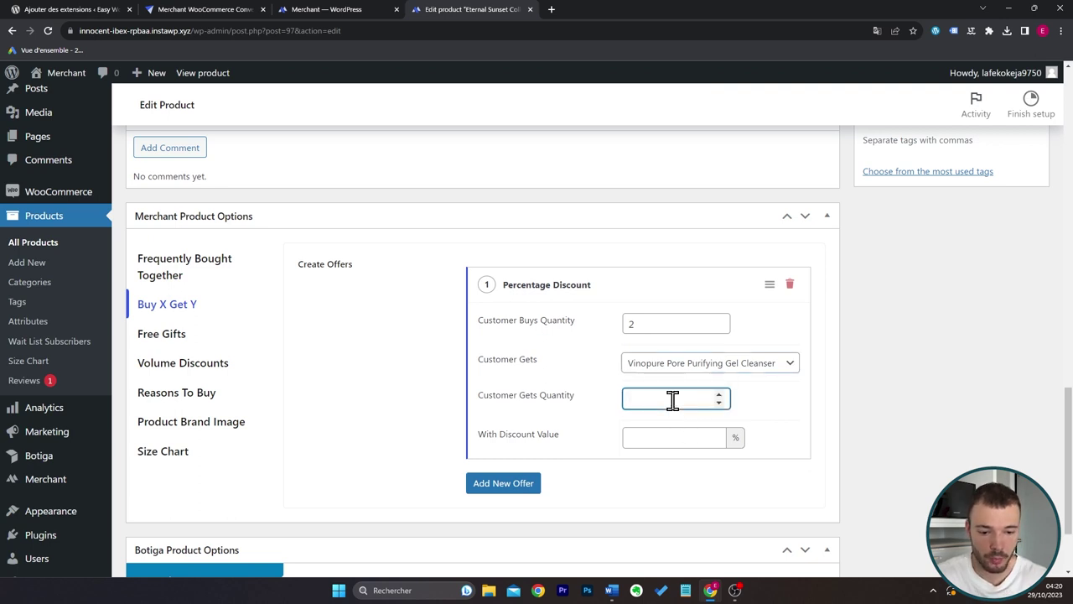
text(1)
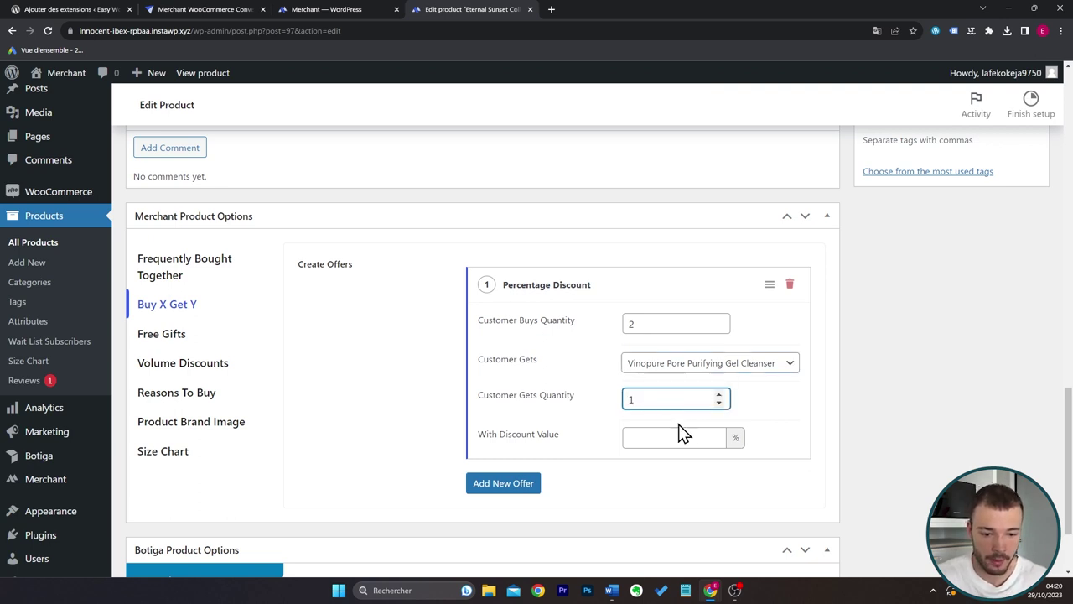
click(714, 437)
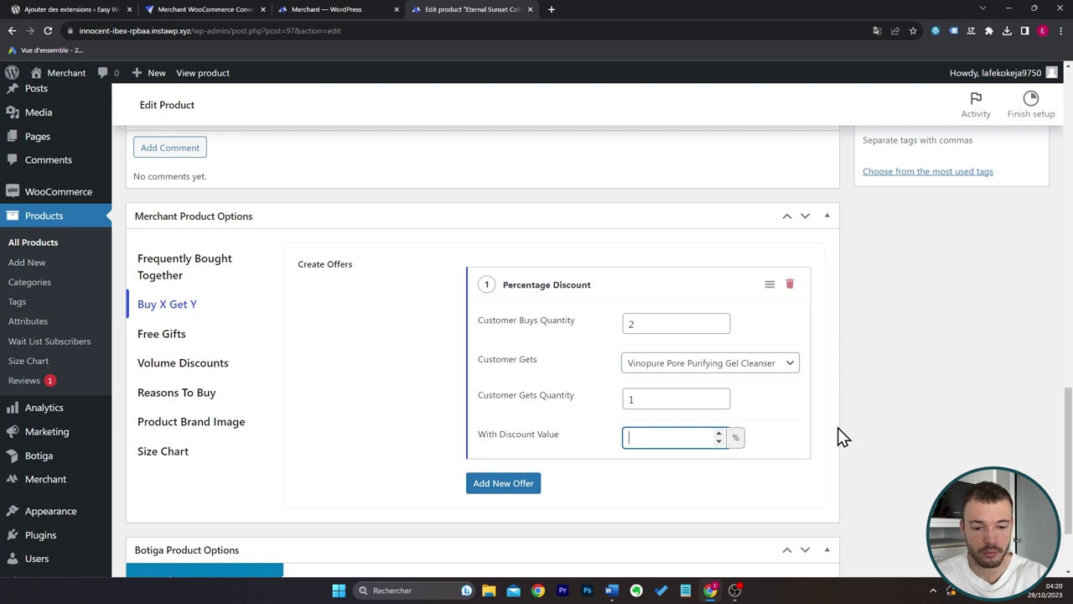
text(100)
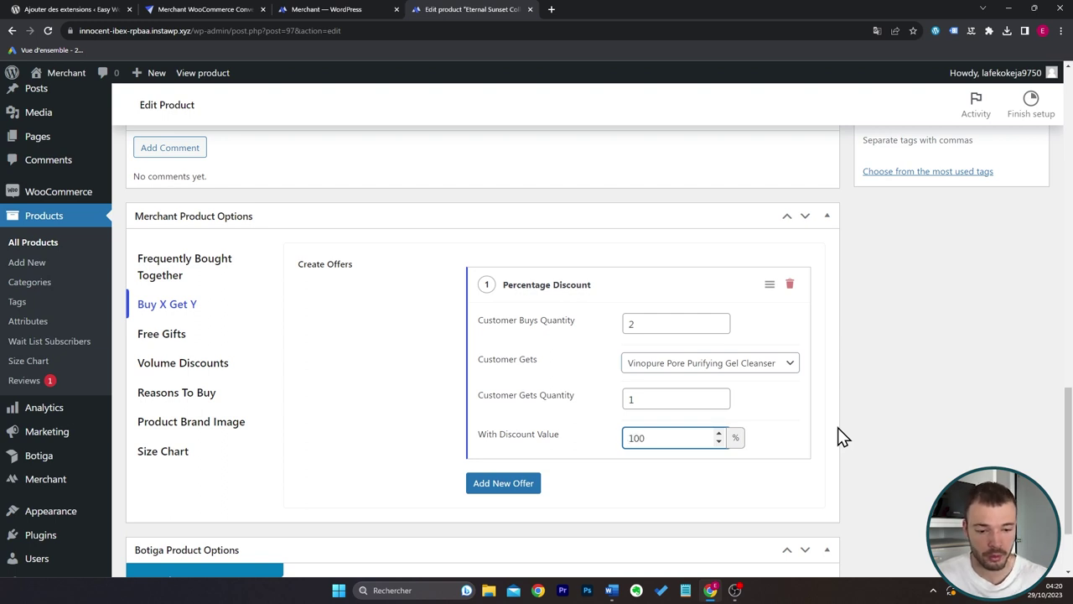
click(843, 436)
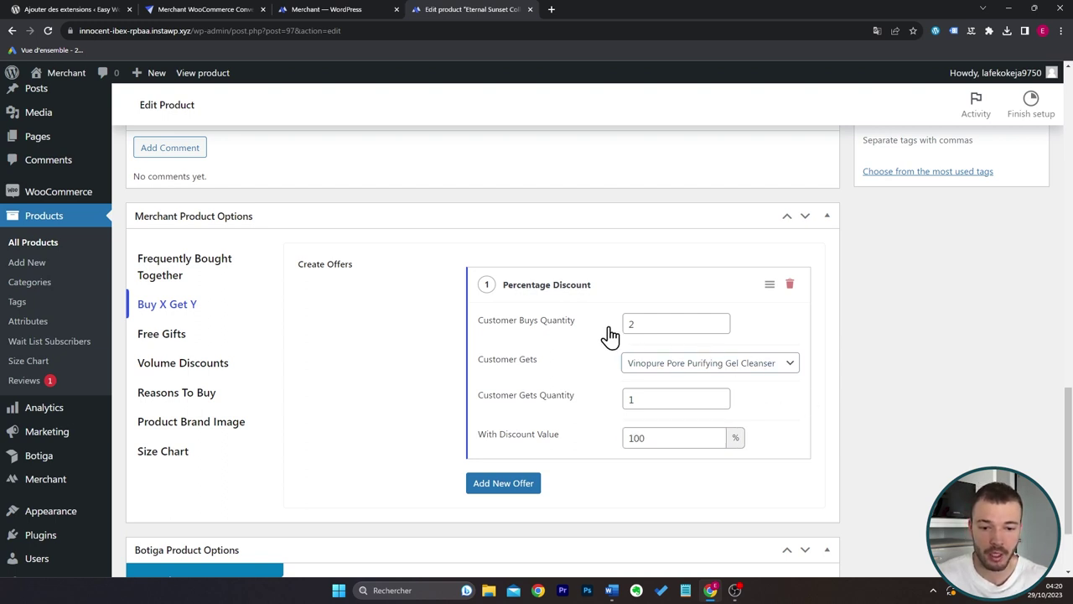
Review the product's image and its Buy X Get Y offer, and close the product tab to return to the Merchant module list.
drag(1069, 424, 1069, 332)
scroll(962, 338, up, 4)
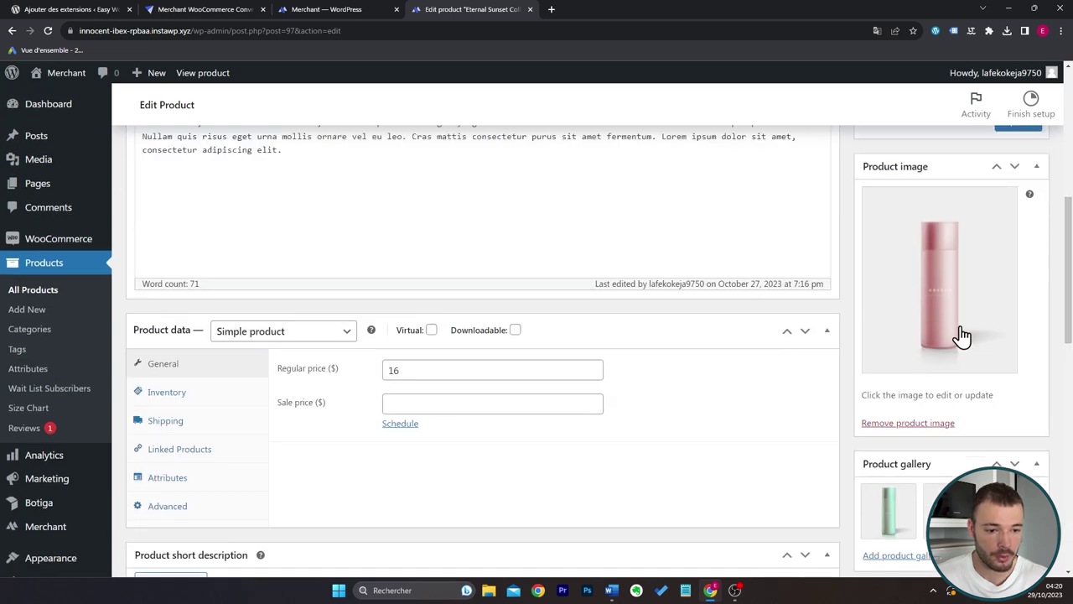
scroll(964, 299, down, 8)
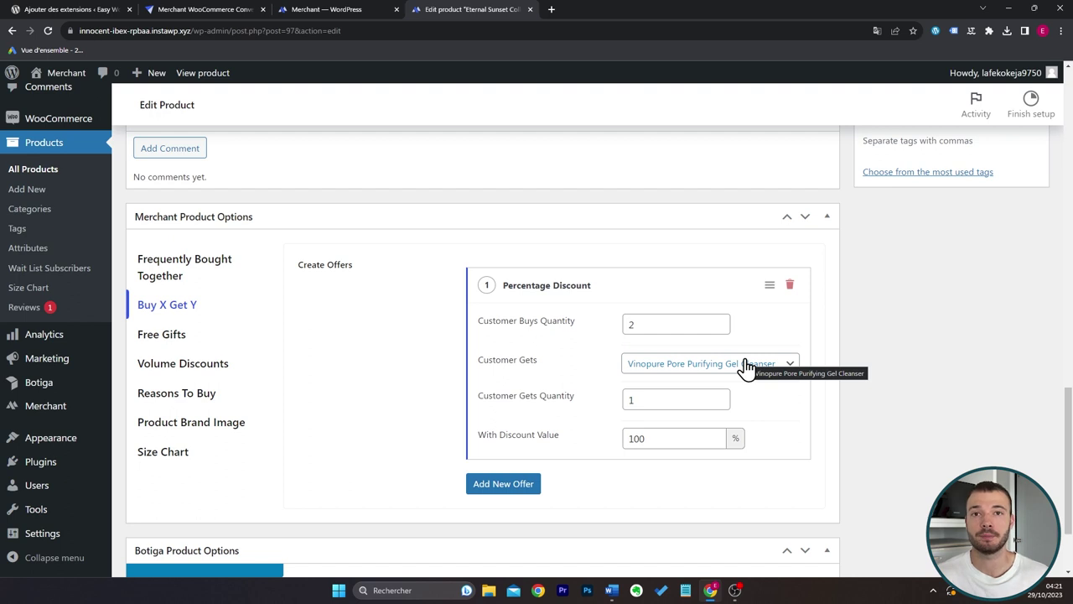
key(ctrl+w)
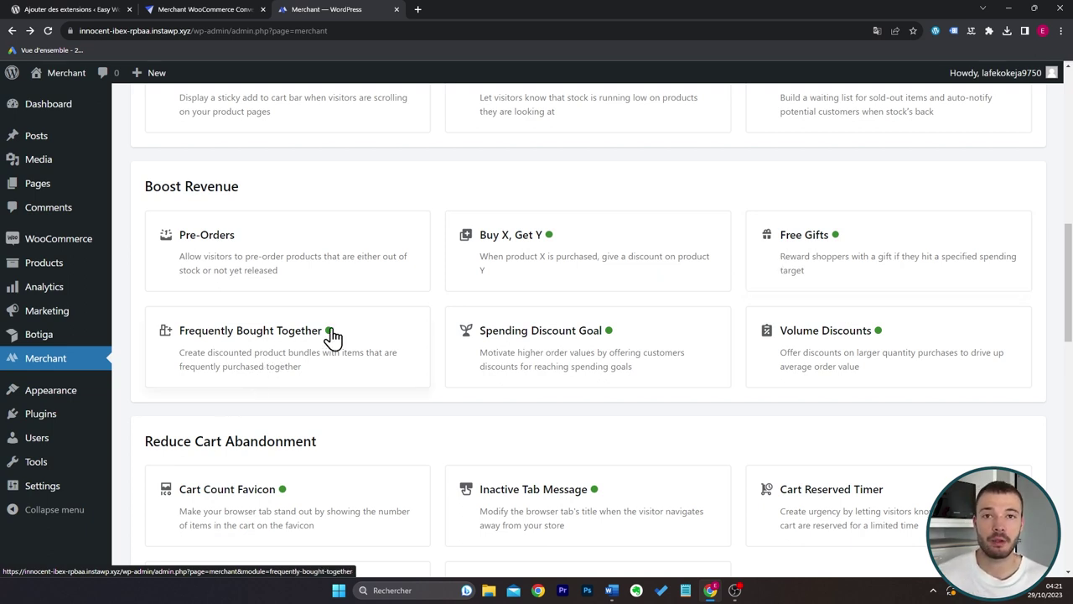
Review the Spending Discount Goal module's goal and discount settings, and return to the Merchant module list.
click(588, 353)
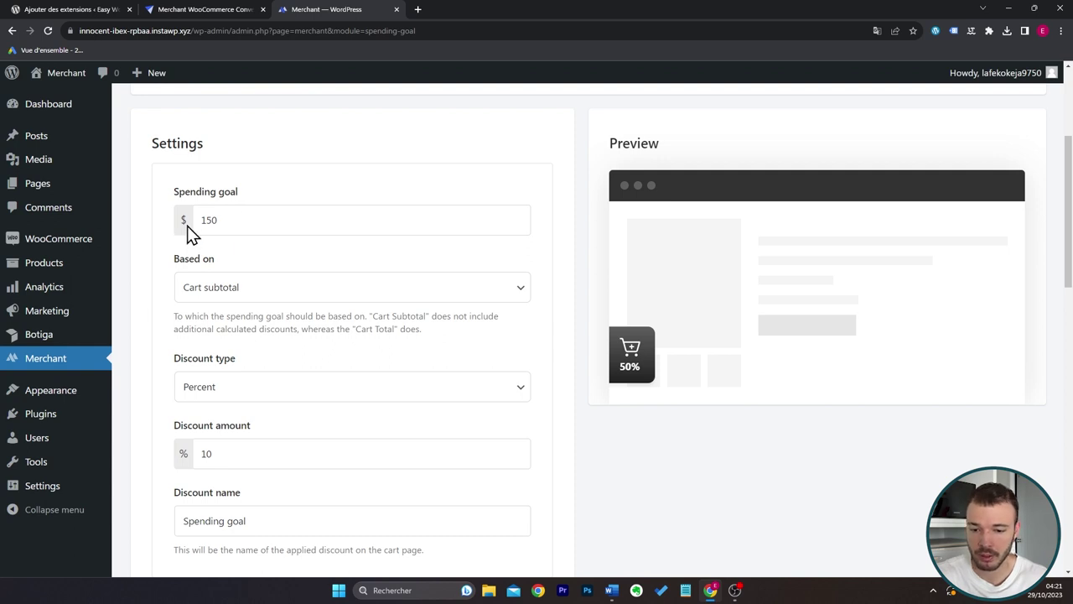
scroll(360, 273, down, 2)
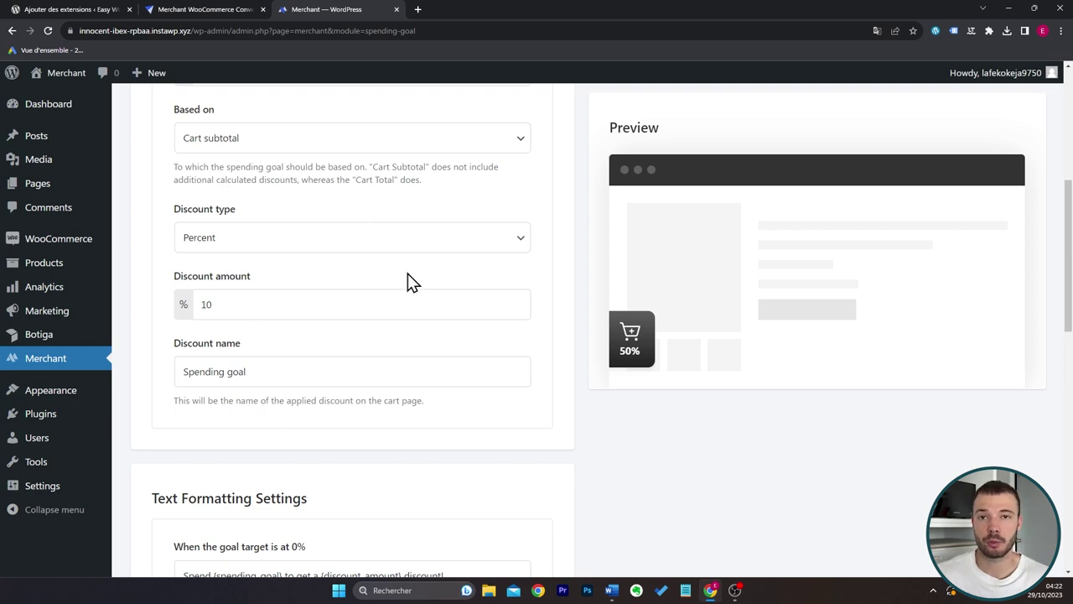
key(alt+Left)
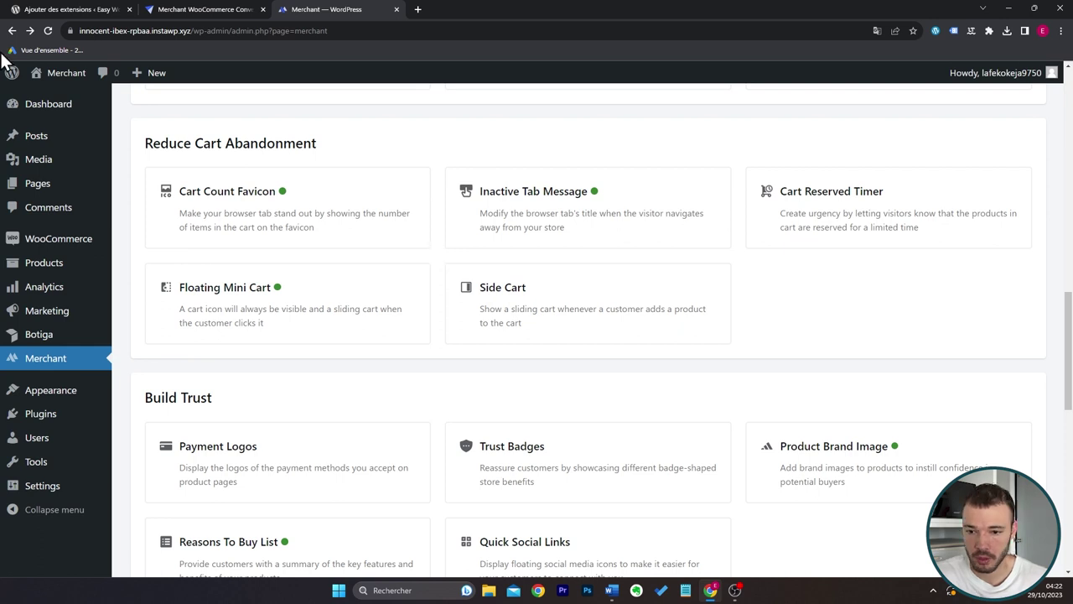
Open the storefront's cart page in a separate tab to check the cart count favicon, and return to the module list.
mouse_move(59, 73)
middle_click(64, 95)
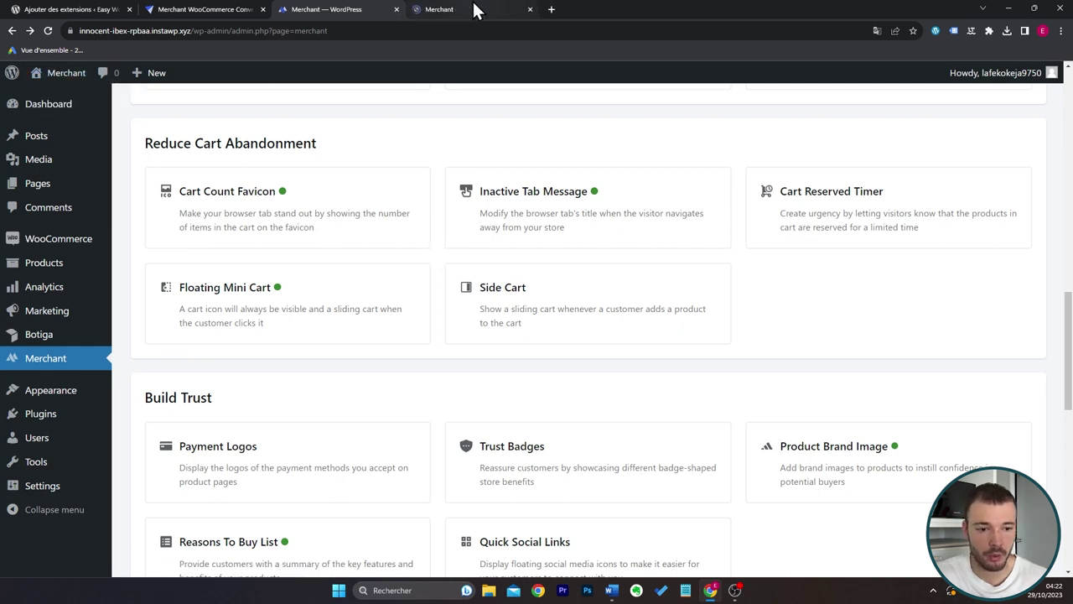
click(475, 9)
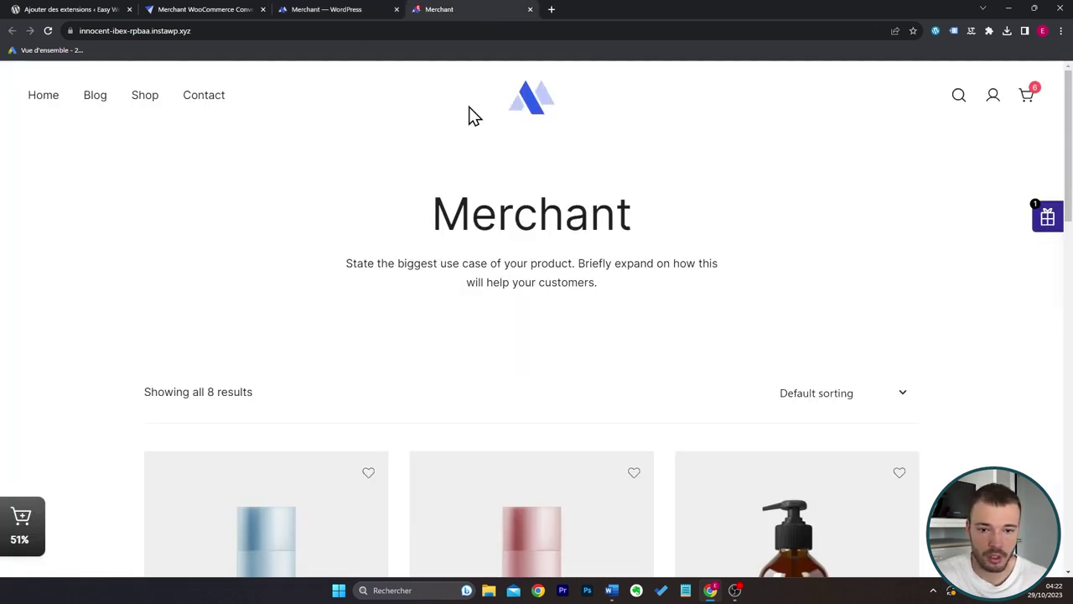
right_click(420, 24)
click(419, 16)
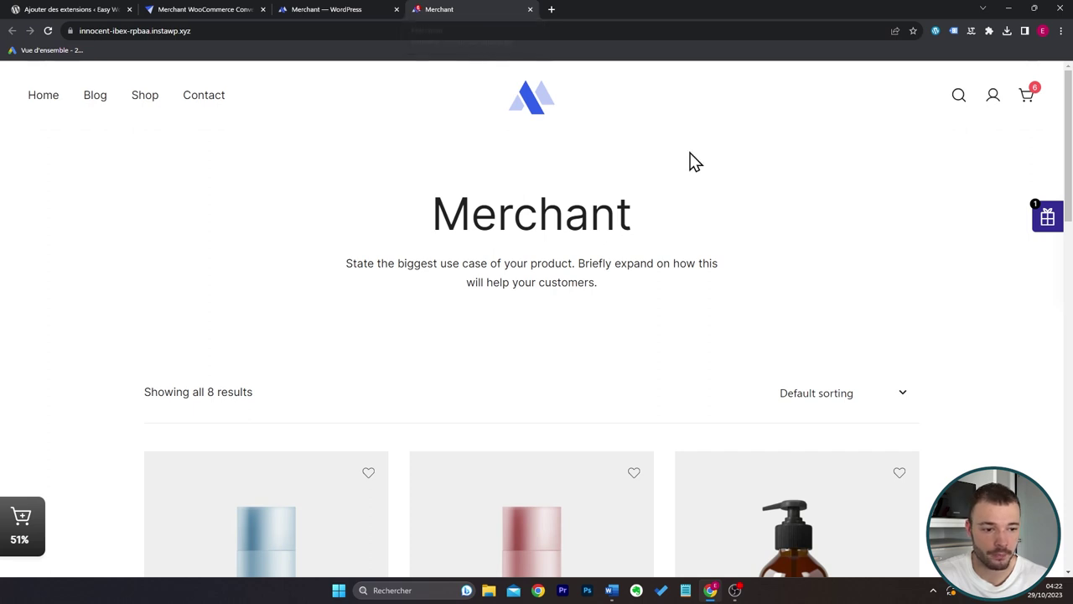
mouse_move(1029, 104)
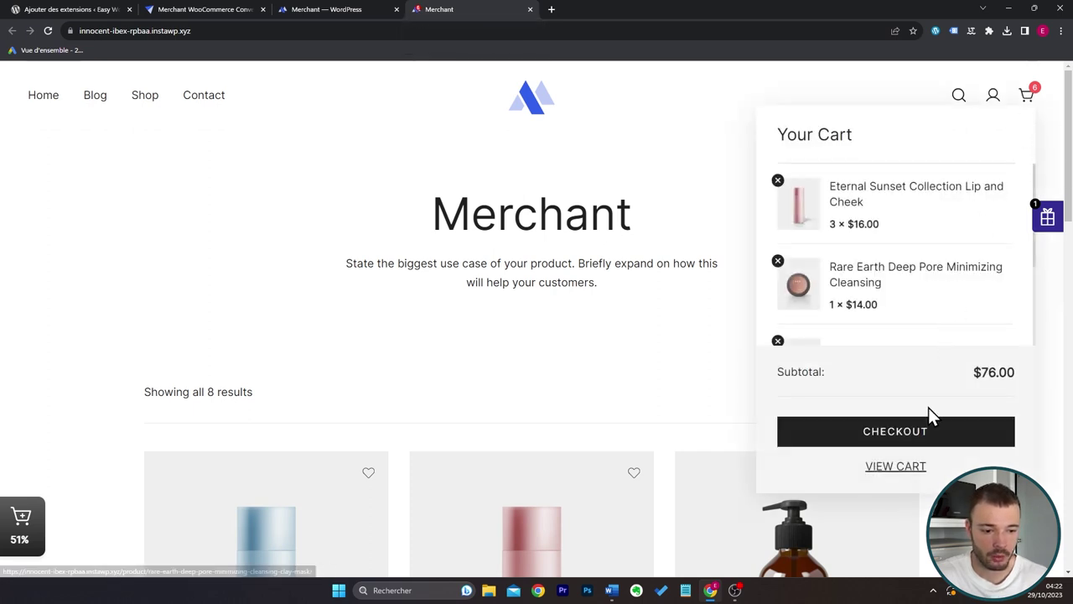
click(910, 469)
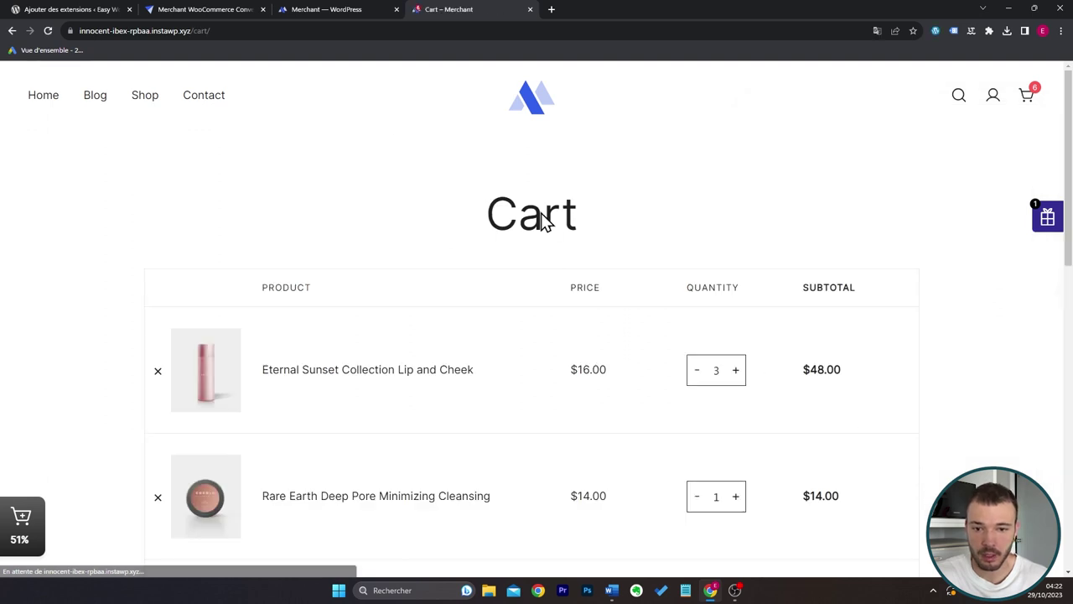
click(327, 10)
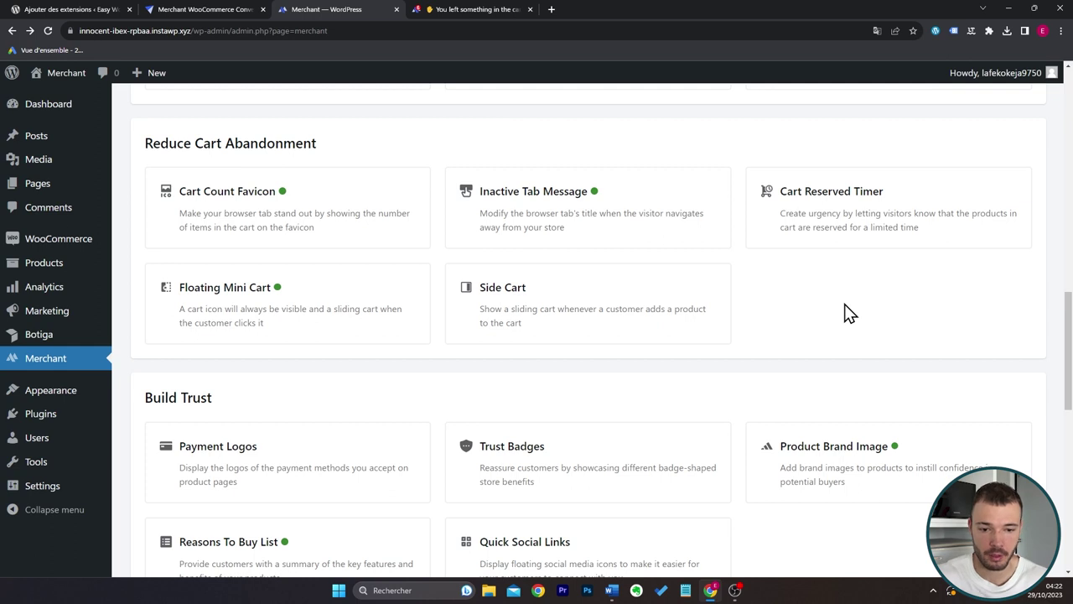
Review the Inactive Tab Message module's default and abandoned cart messages, and return to the module list.
click(514, 215)
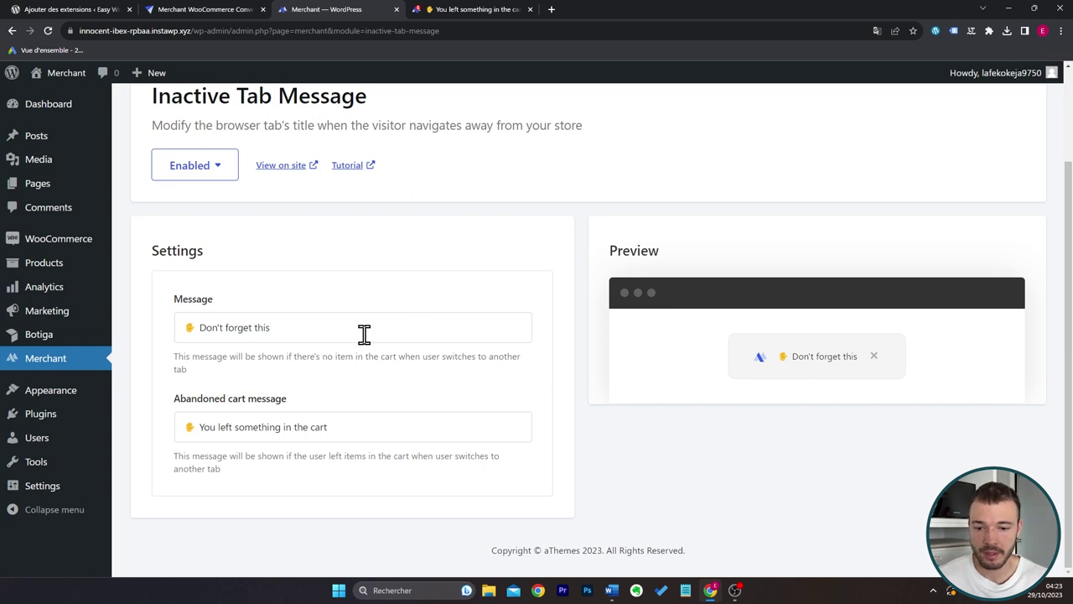
drag(364, 334, 191, 335)
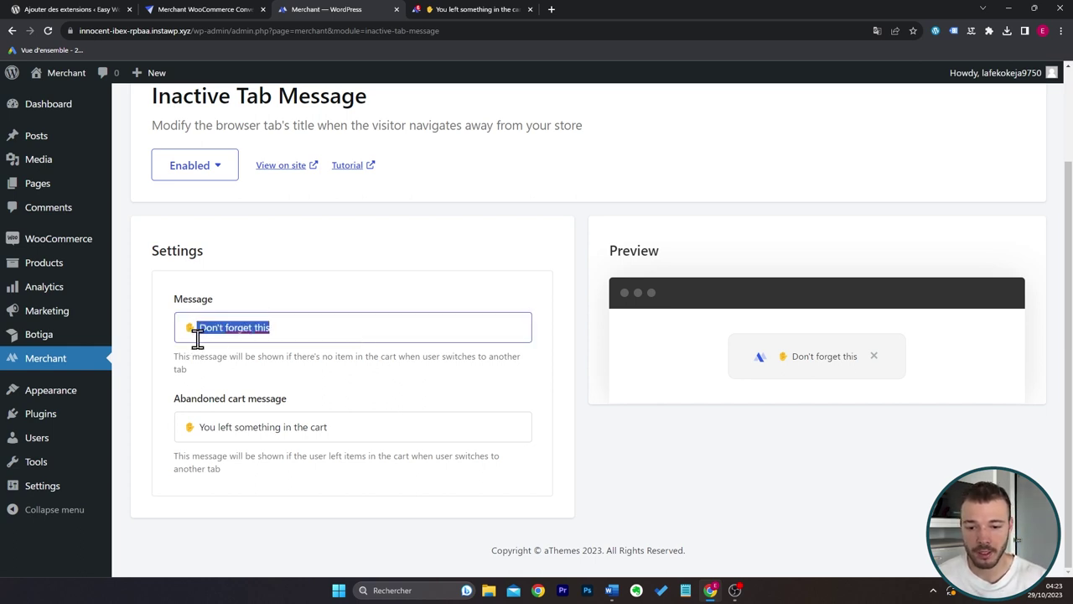
drag(346, 427, 201, 428)
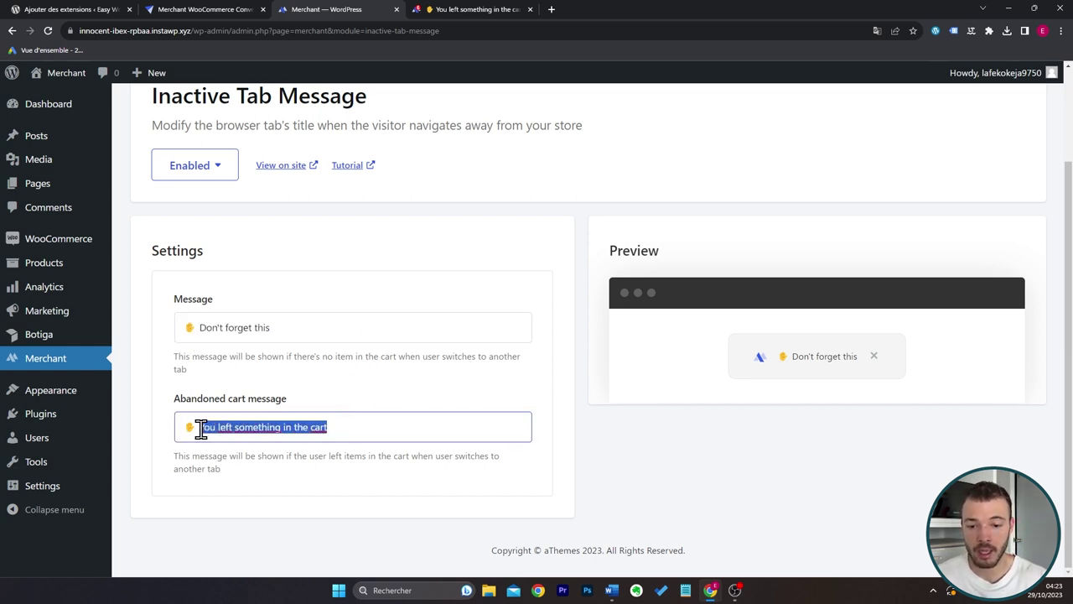
key(alt+Left)
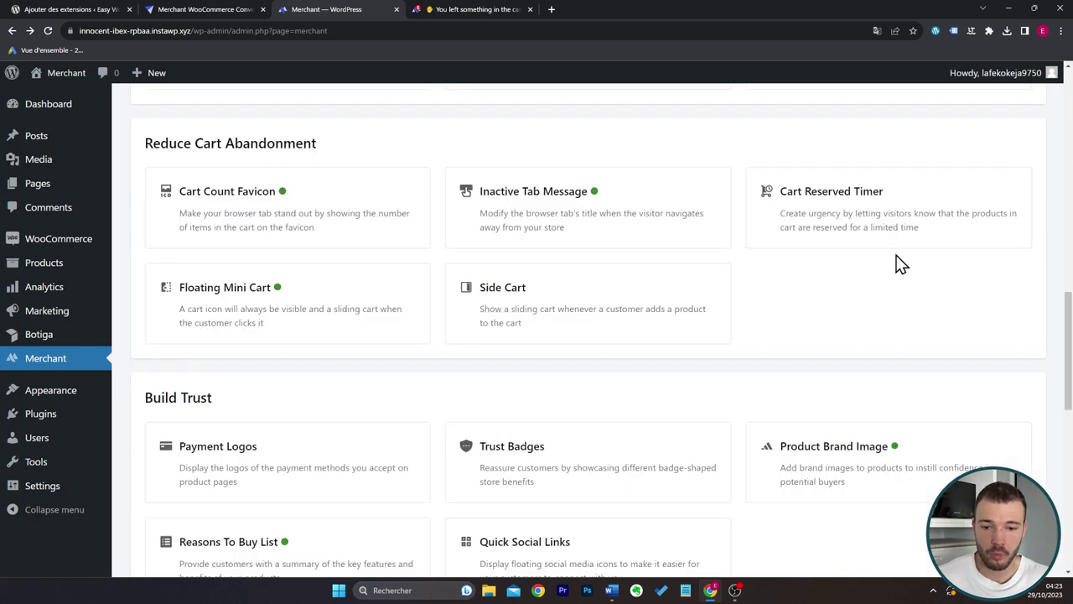
In the Cart Reserved Timer module, set the cart reserved message to "Un produit dans votre panier est en forte demande.".
click(878, 216)
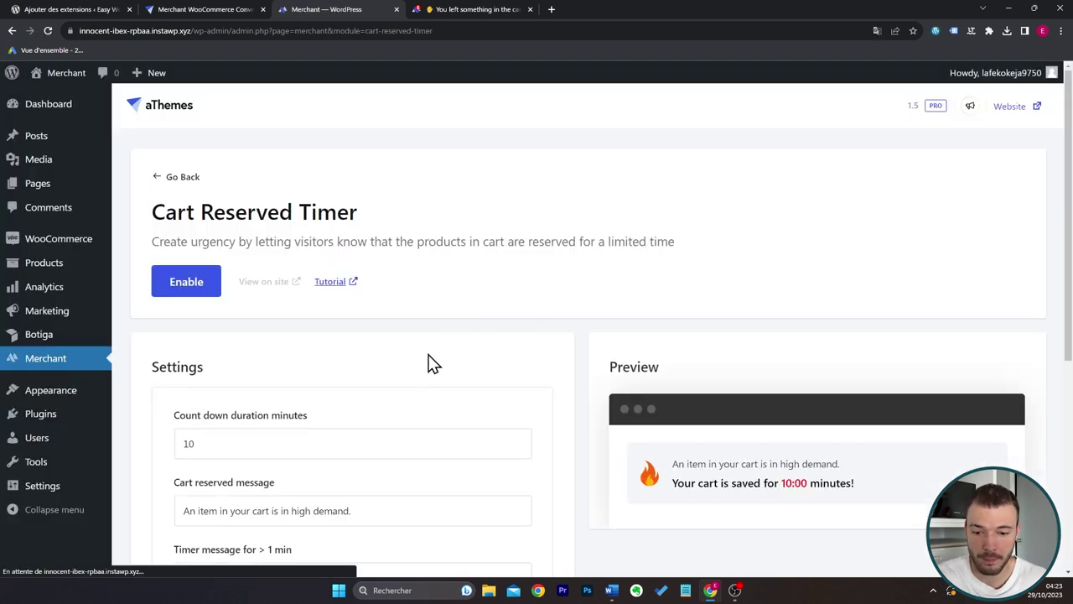
scroll(469, 356, down, 2)
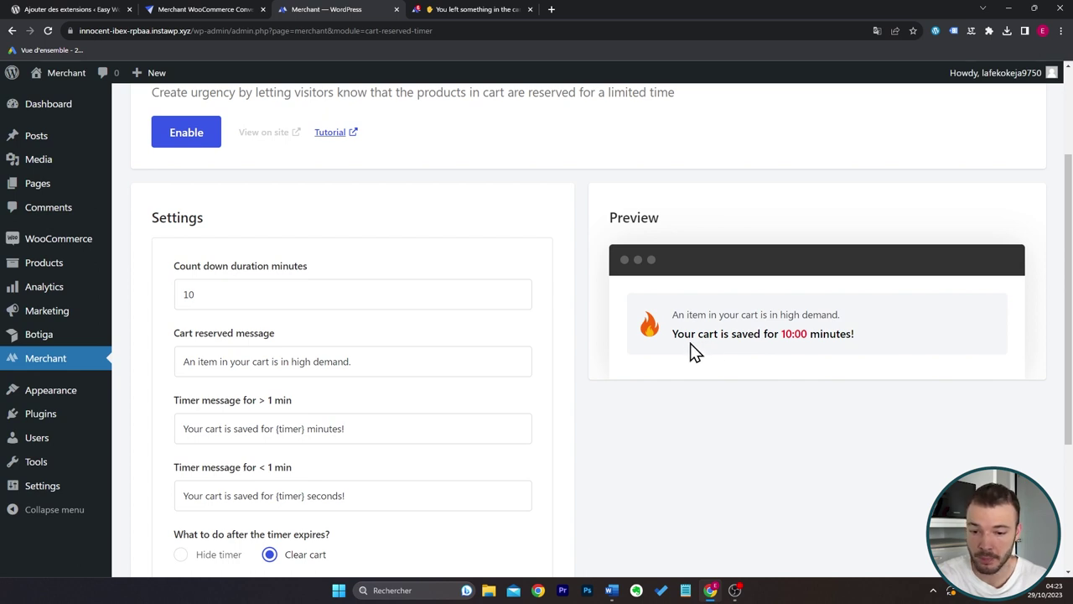
scroll(690, 343, down, 1)
scroll(689, 345, down, 1)
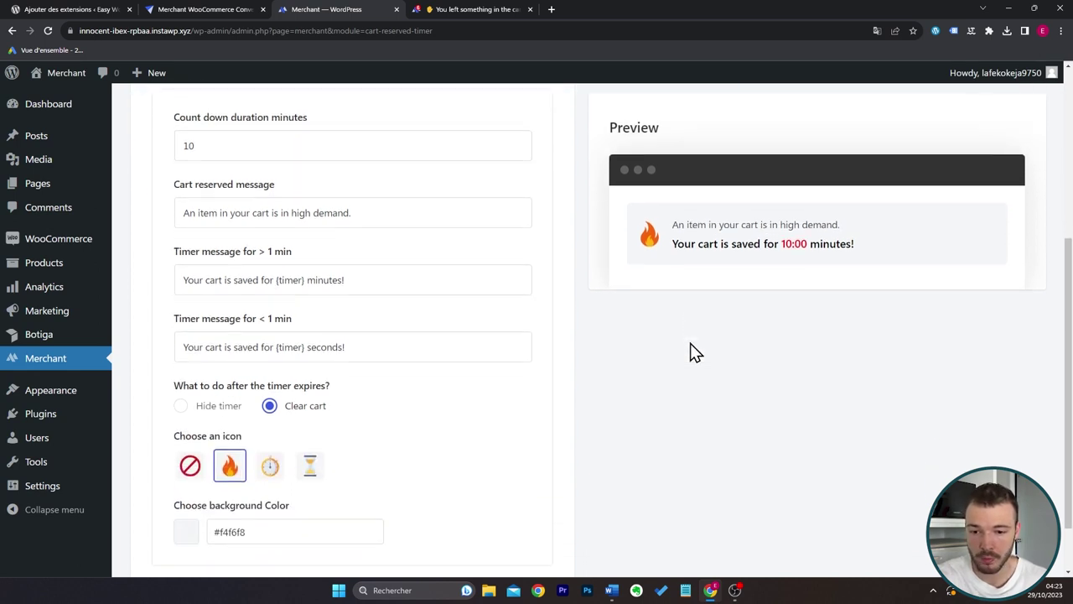
triple_click(420, 216)
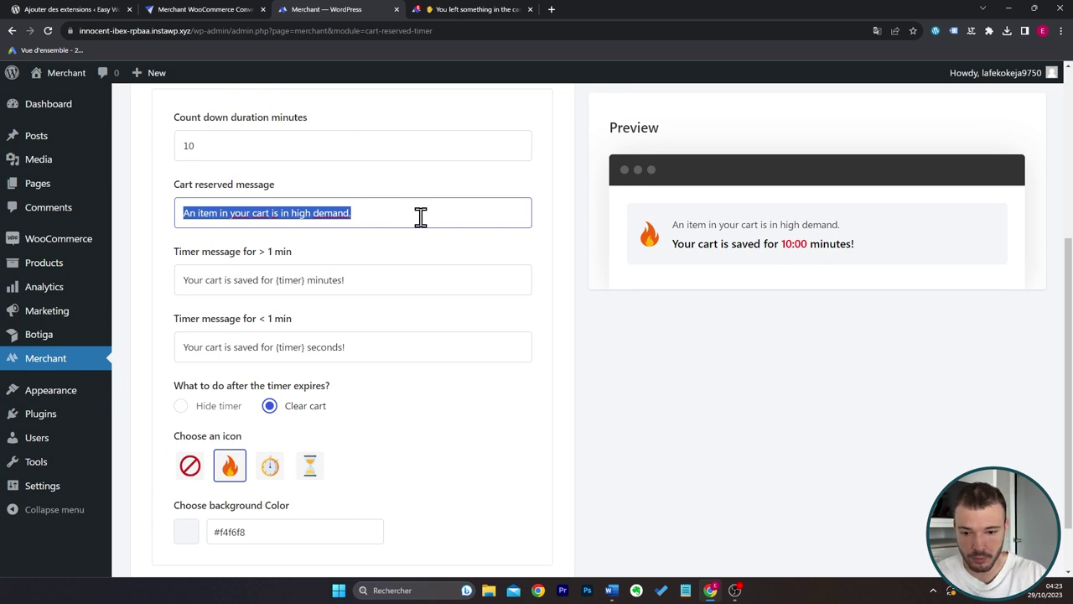
text(Un produit dan)
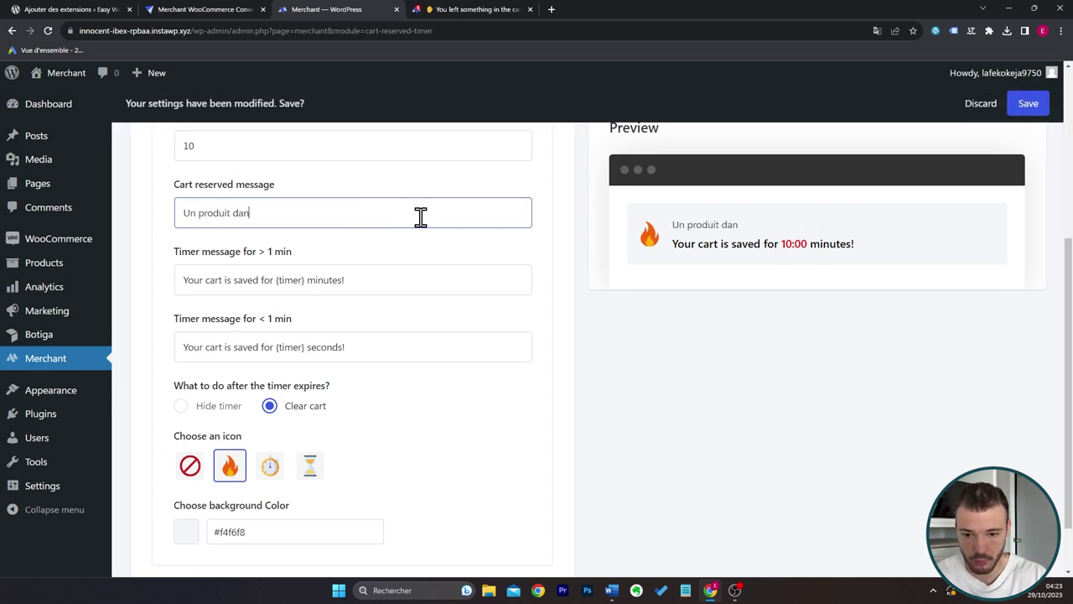
text(s votre panier e)
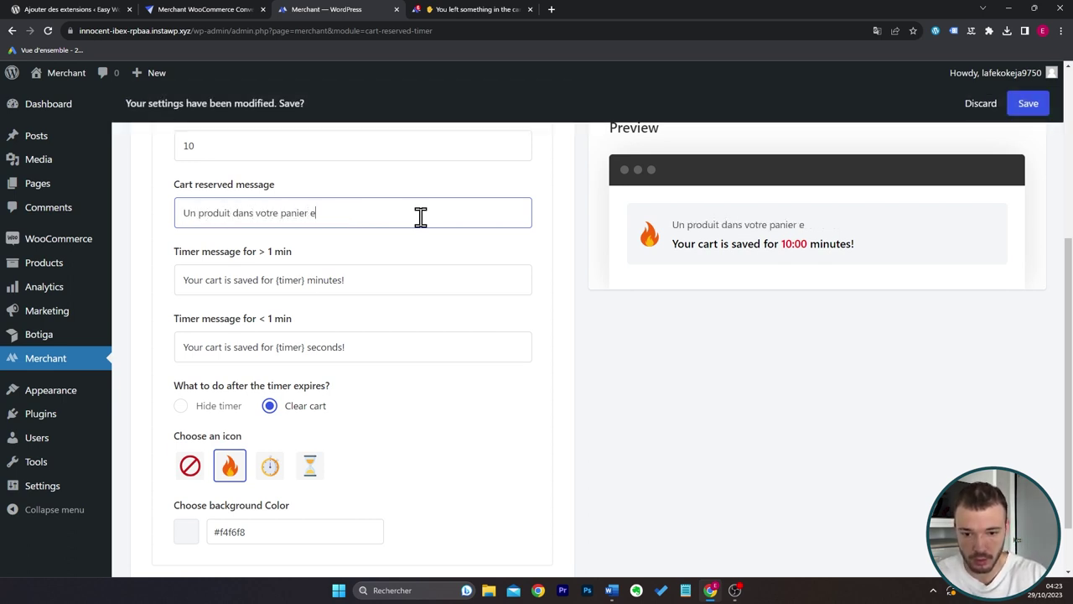
text(st en forte demande.)
Set the timer message for more than one minute to "Votre panier est réservé pendant {timer} minutes !".
drag(275, 280, 159, 297)
text(Votre )
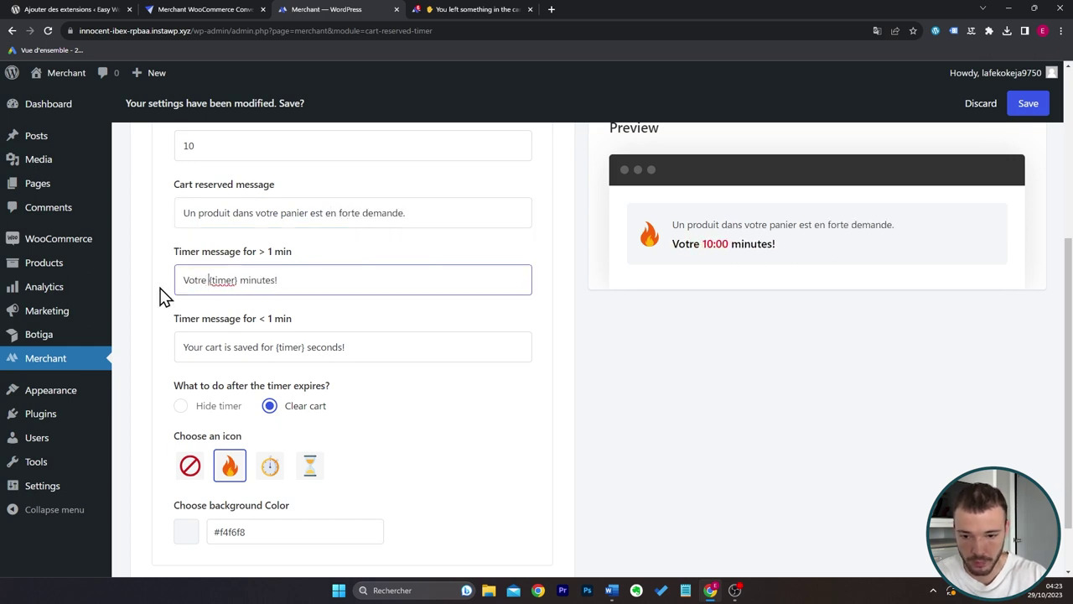
text(panier est rése)
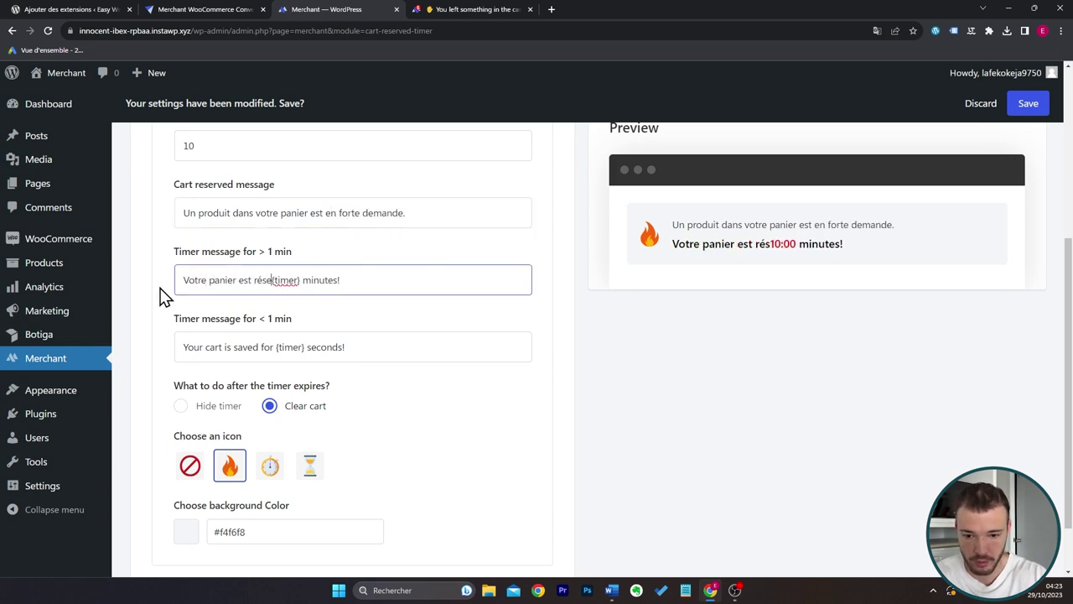
text(rvé pendant)
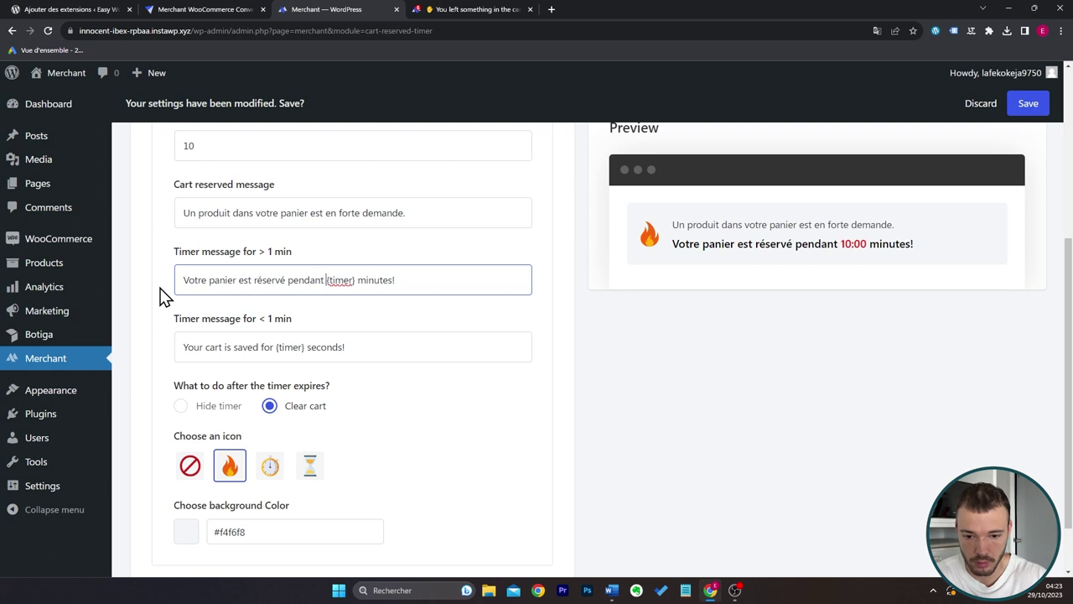
click(413, 280)
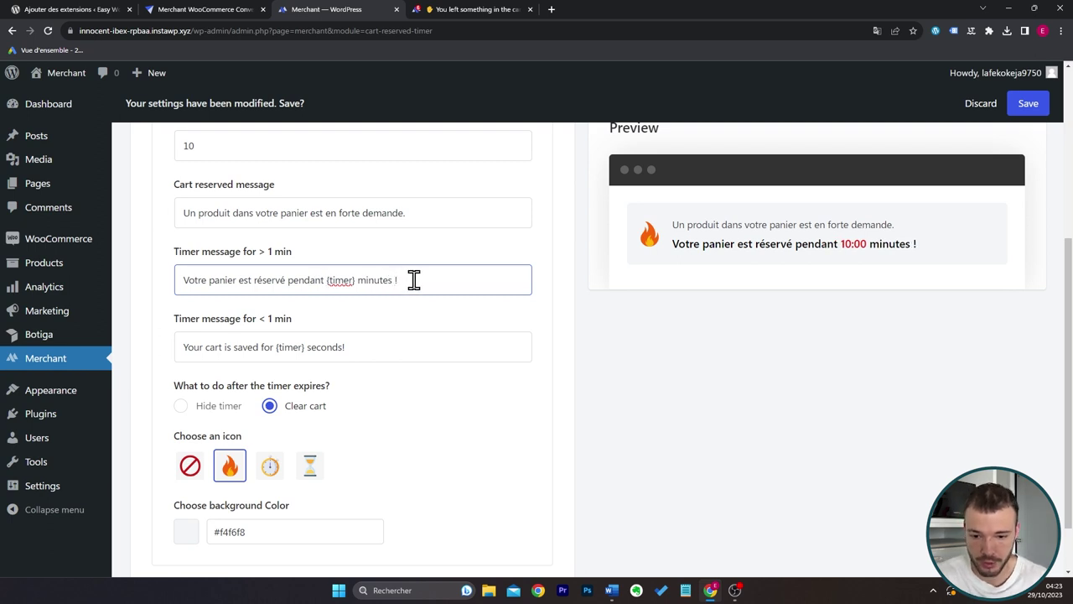
Save the Cart Reserved Timer settings and enable the module.
scroll(423, 434, down, 1)
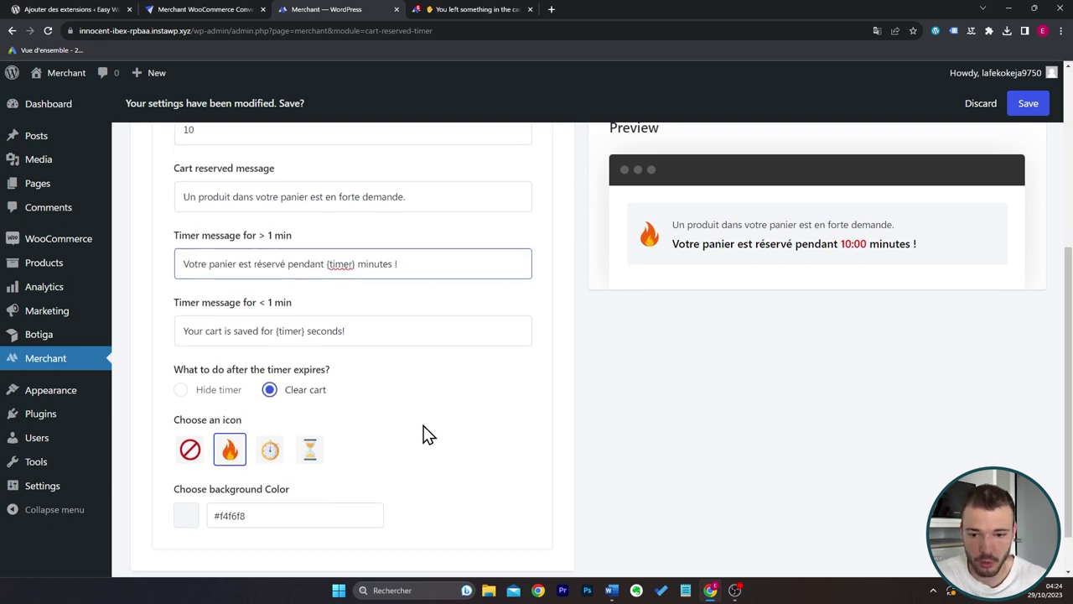
scroll(423, 434, up, 4)
click(1029, 104)
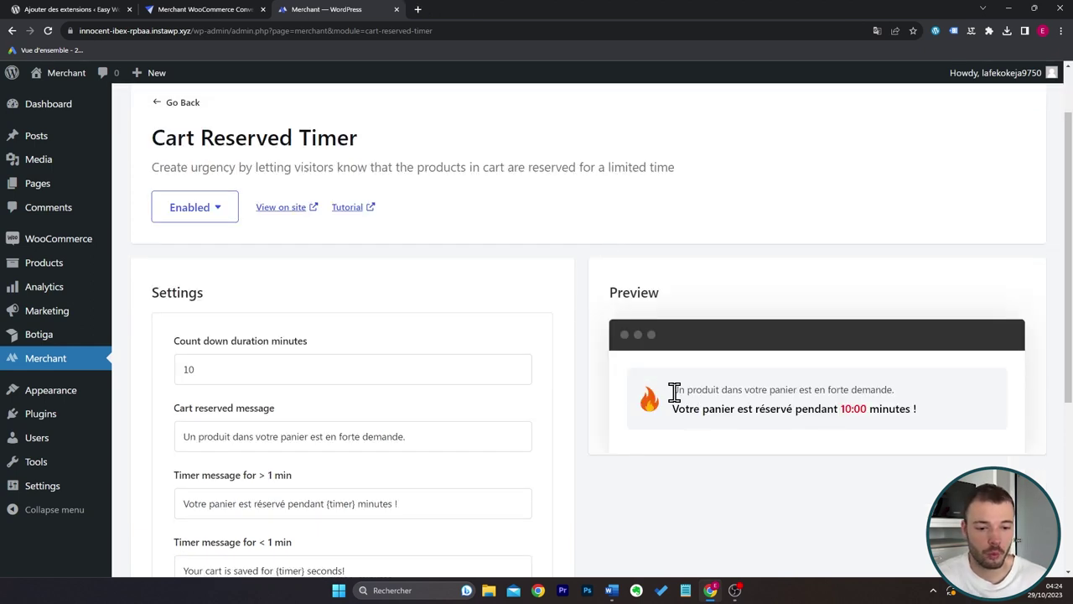
Read through the cart timer message in the preview, and return to the module list.
drag(674, 389, 928, 410)
click(966, 415)
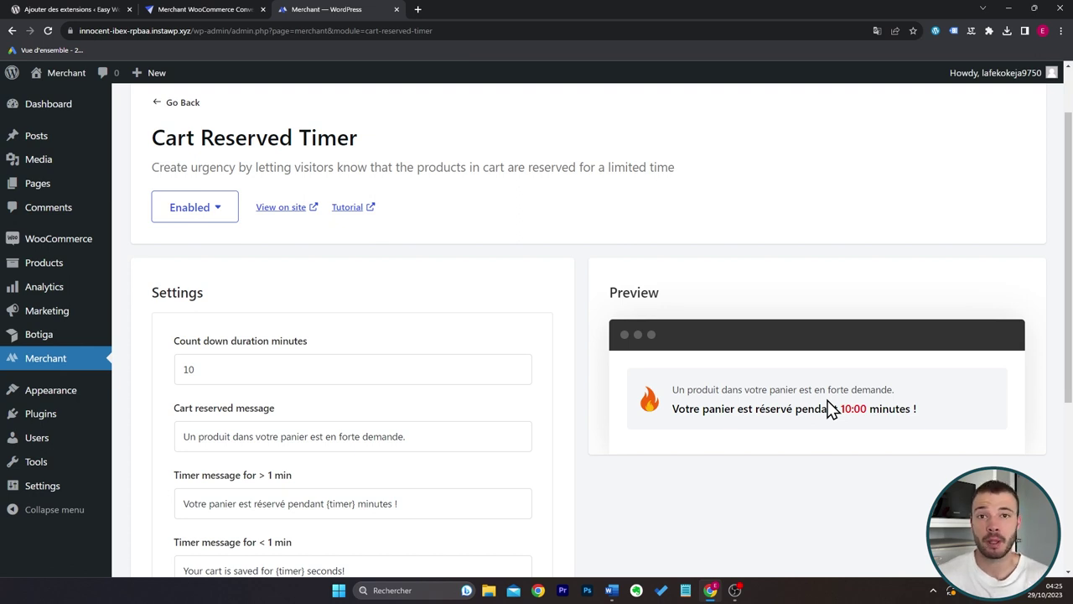
key(alt+Left)
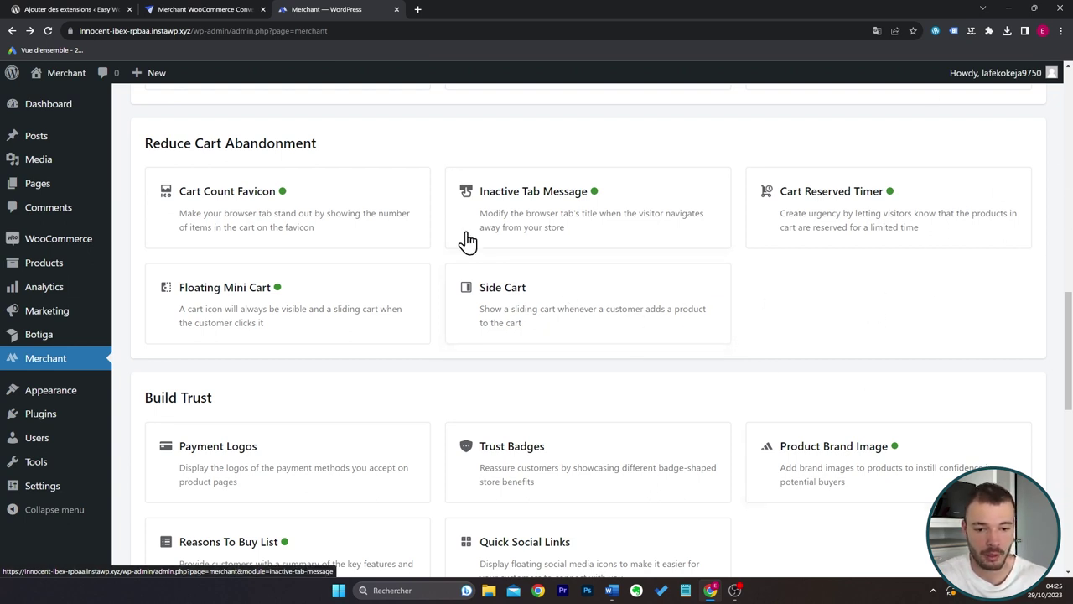
Open the Payment Logos module under Build Trust and look at its preview and logo selection.
scroll(872, 327, down, 3)
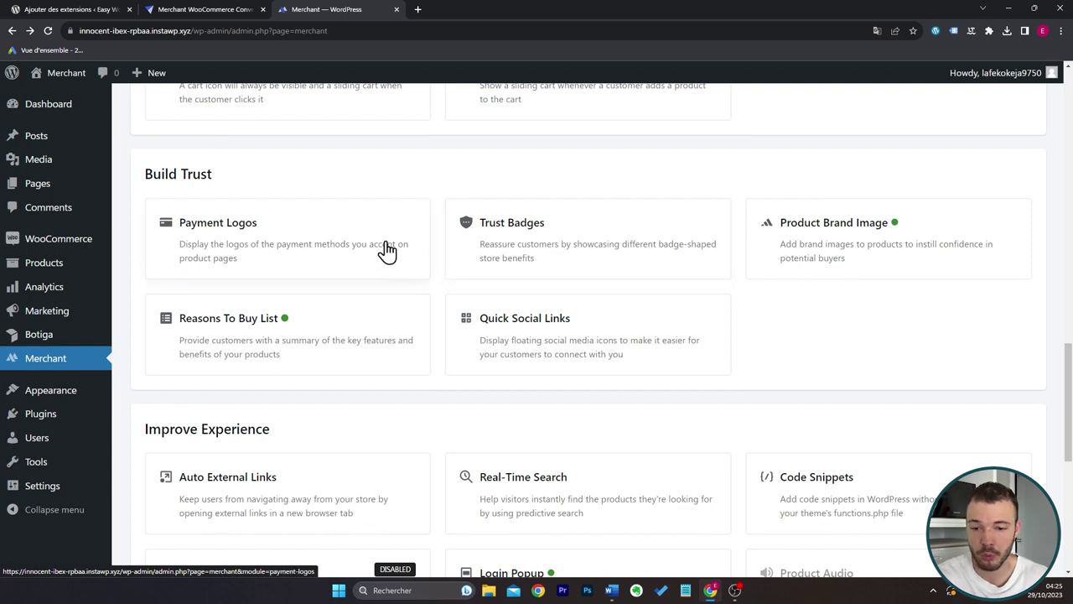
click(270, 248)
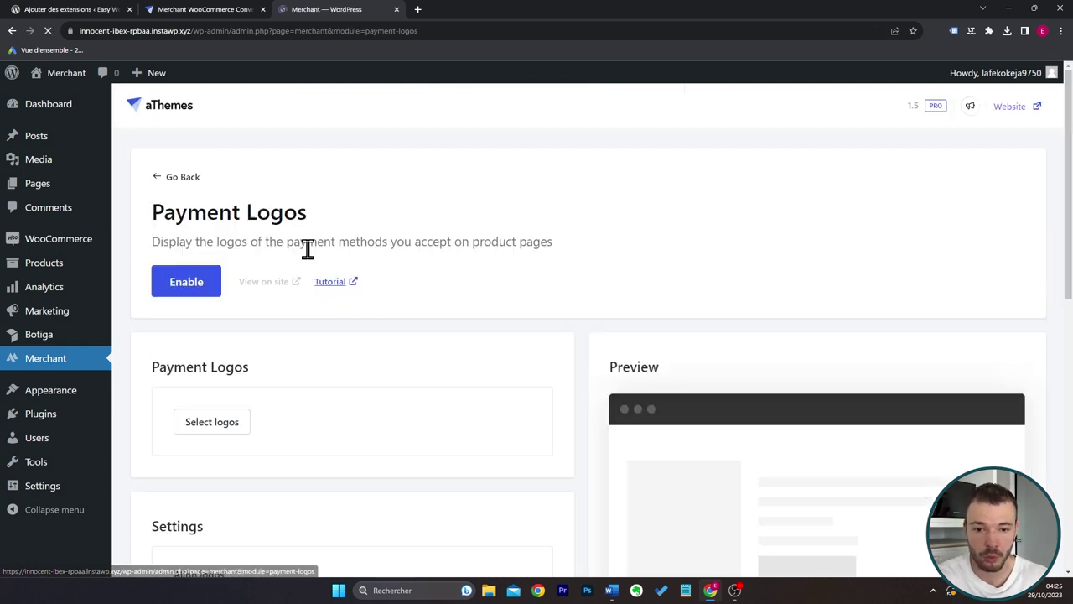
scroll(604, 378, down, 3)
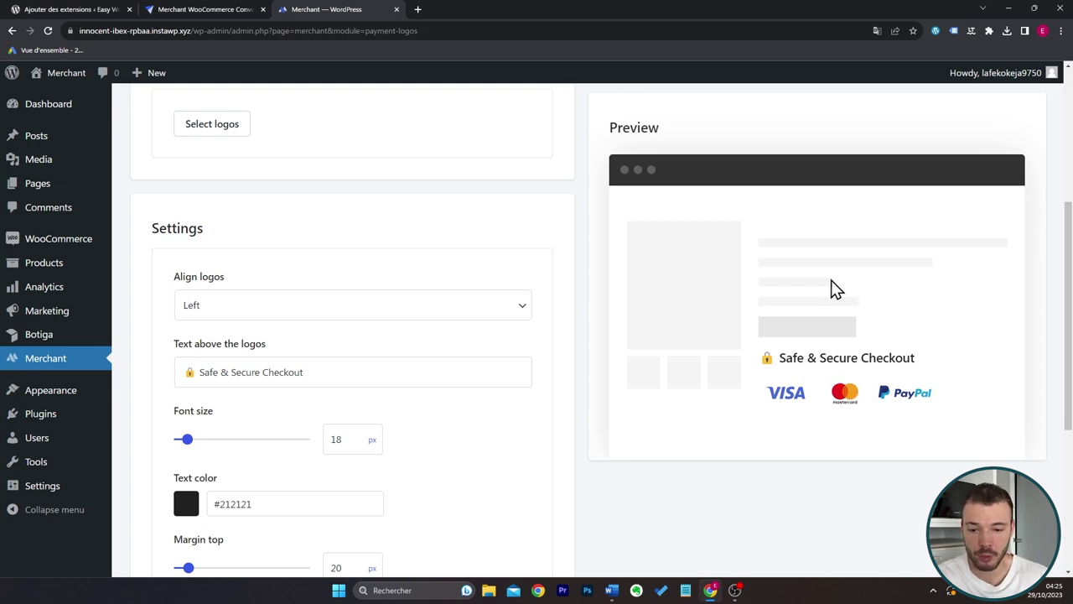
scroll(455, 359, up, 3)
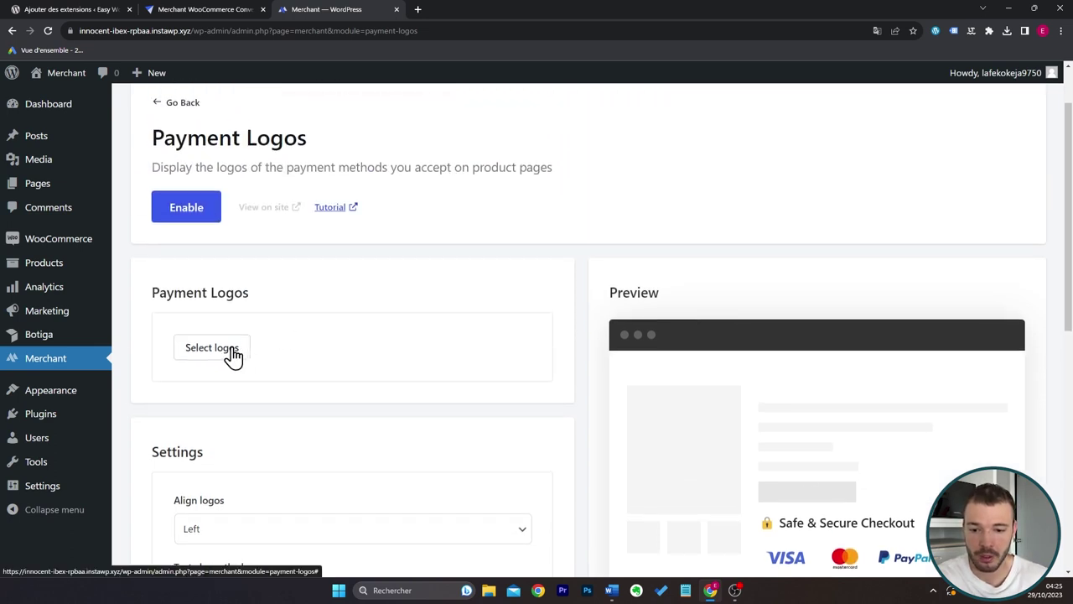
click(233, 355)
key(Escape)
Review the Payment Logos text, margin and image size settings, and return to the Build Trust modules in the list.
scroll(551, 383, down, 5)
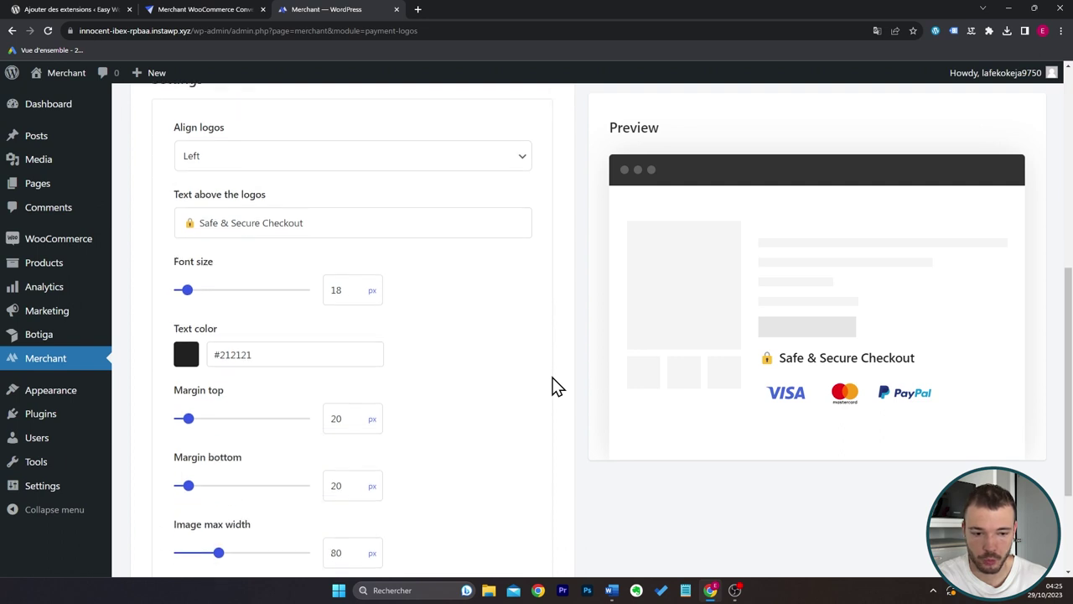
scroll(386, 285, down, 3)
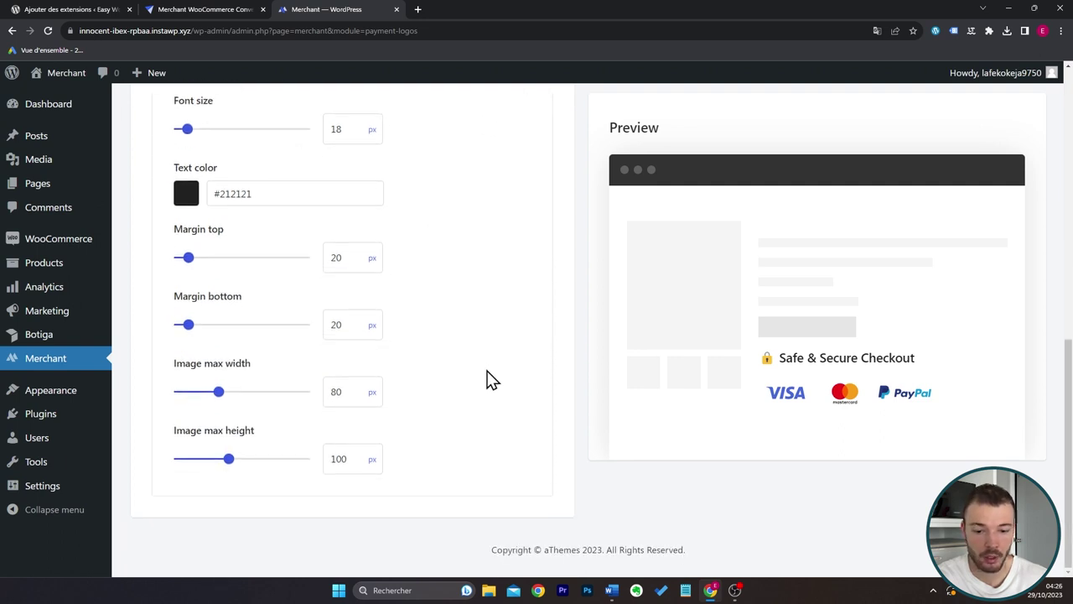
scroll(419, 385, up, 3)
scroll(352, 395, up, 2)
drag(331, 367, 206, 369)
key(alt+Left)
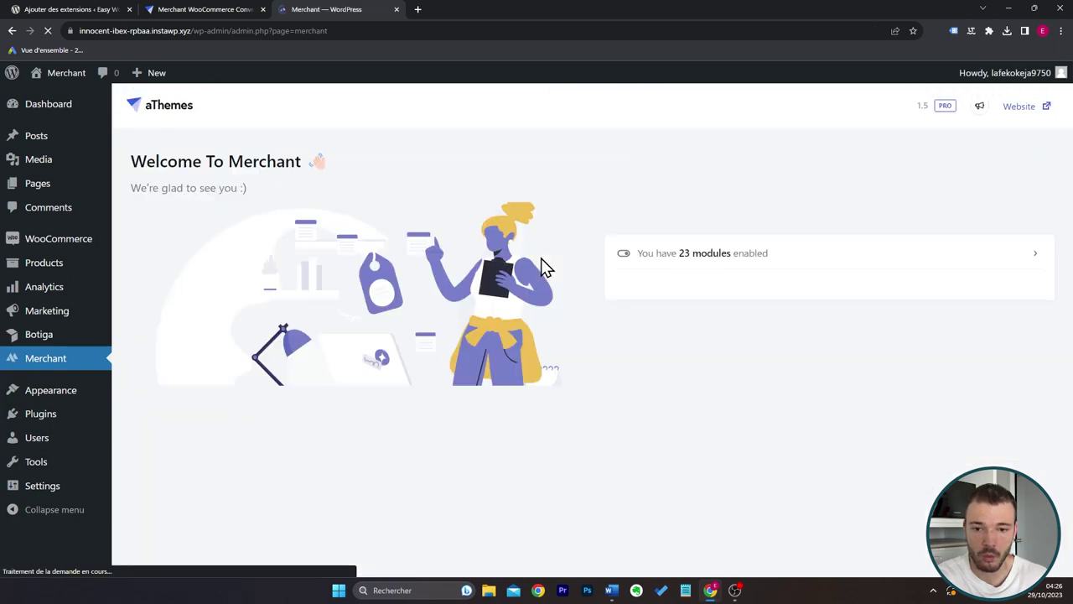
scroll(544, 336, down, 12)
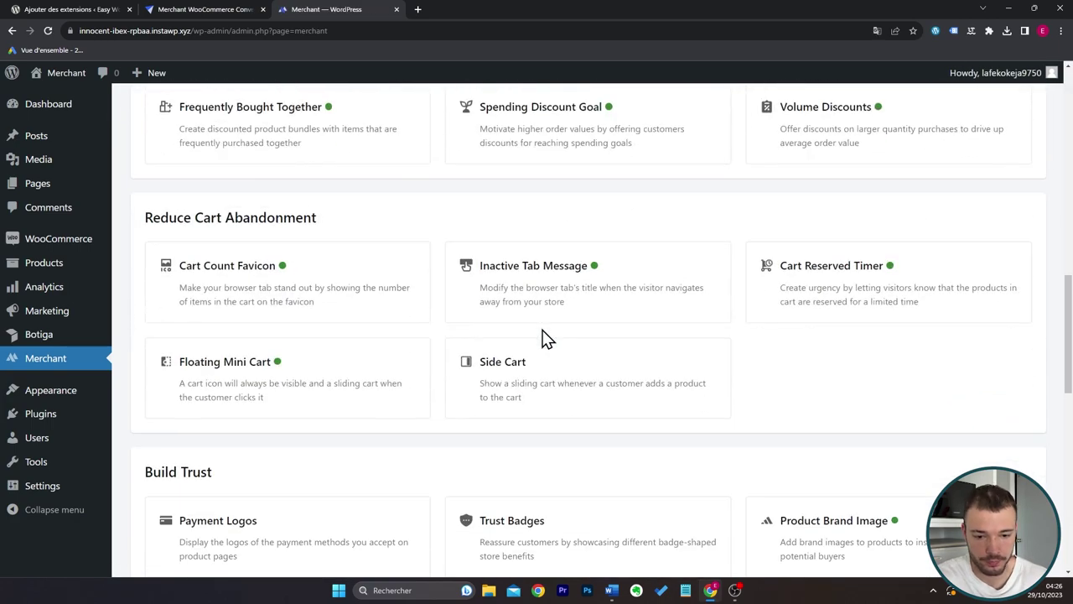
Open the Trust Badges module, look at its preview and the badge images in the media library, and return to the module list.
click(550, 300)
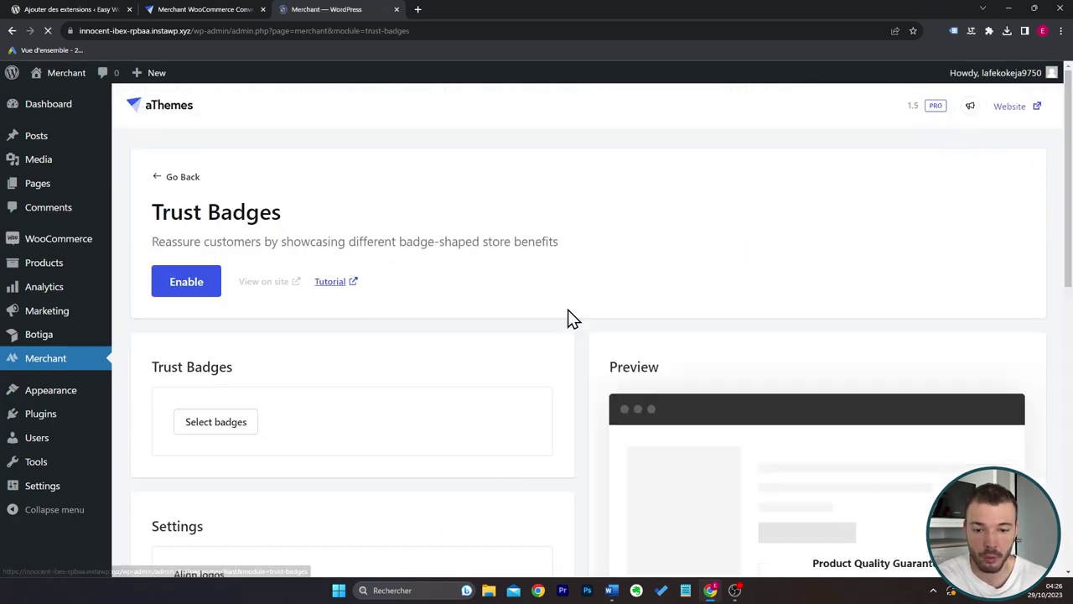
scroll(589, 294, down, 2)
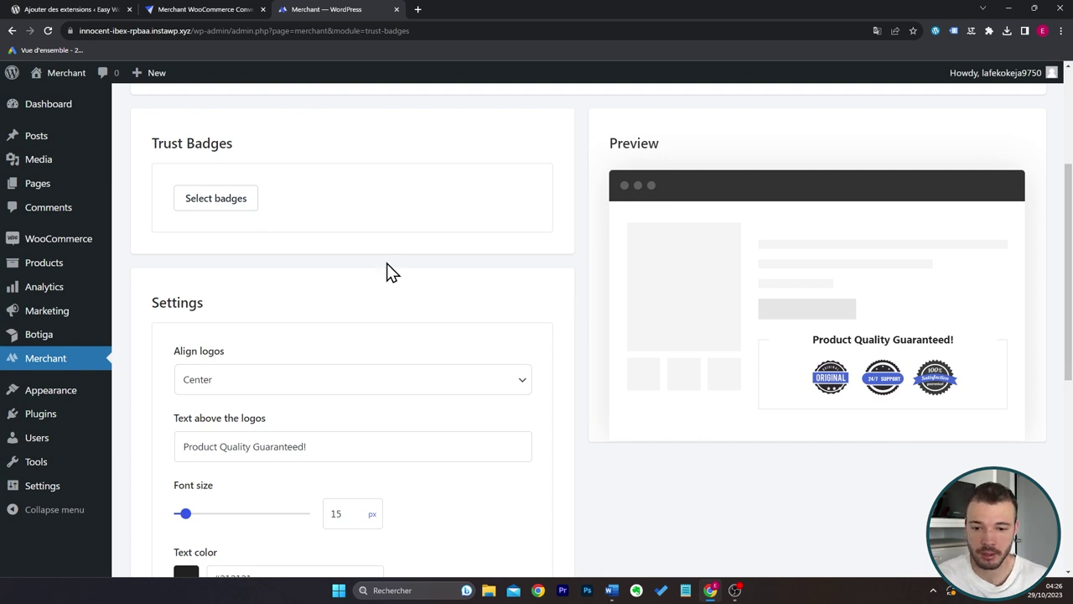
click(233, 202)
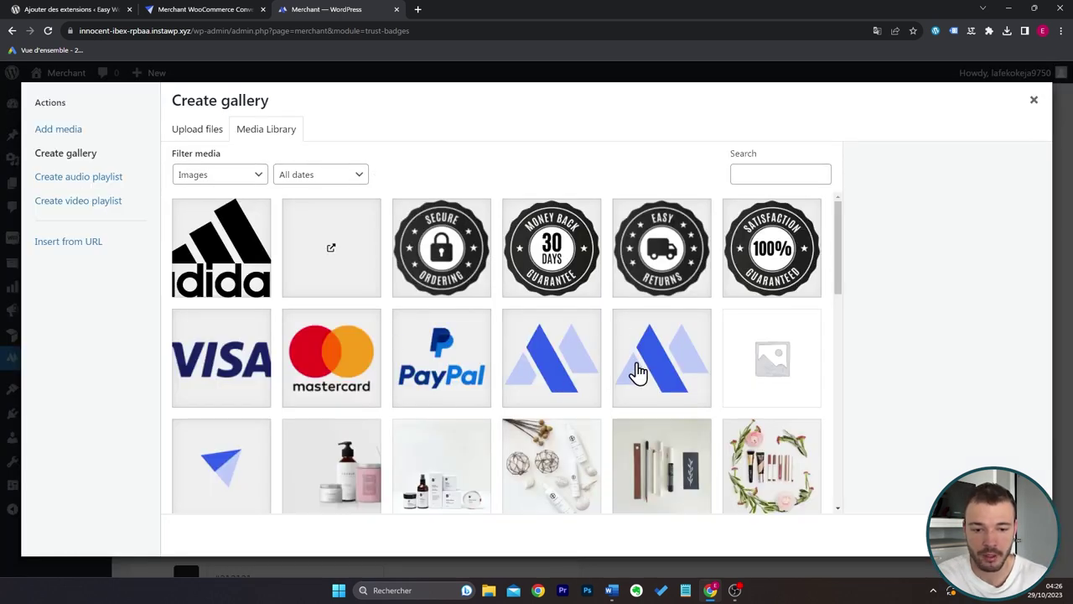
key(alt+Left)
Open the Reasons To Buy List module and replace the first reason with "Livraison Gratuite".
click(229, 409)
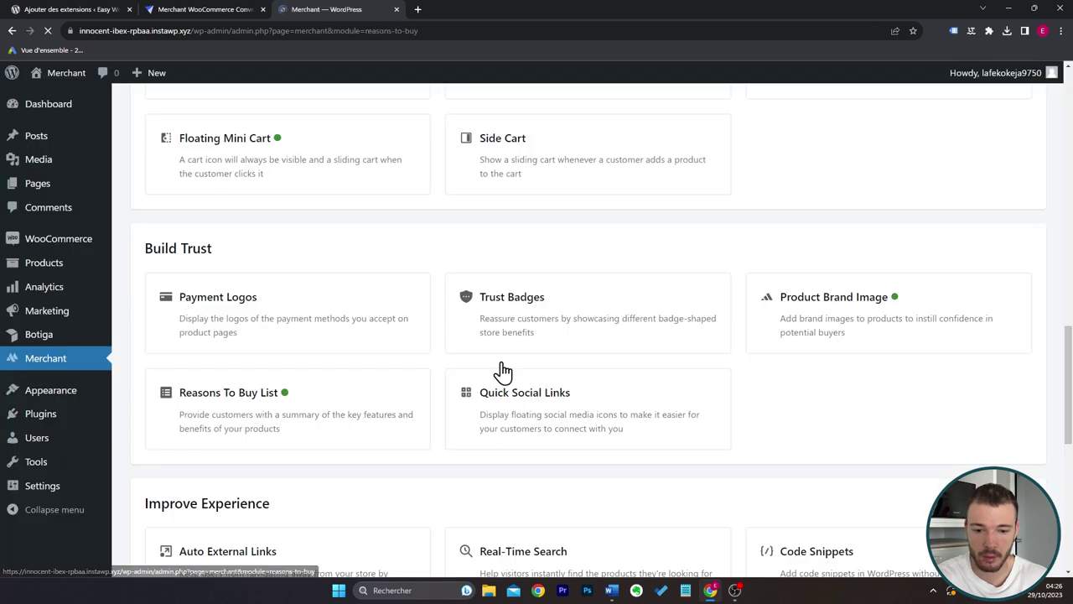
scroll(829, 374, down, 4)
scroll(788, 354, down, 3)
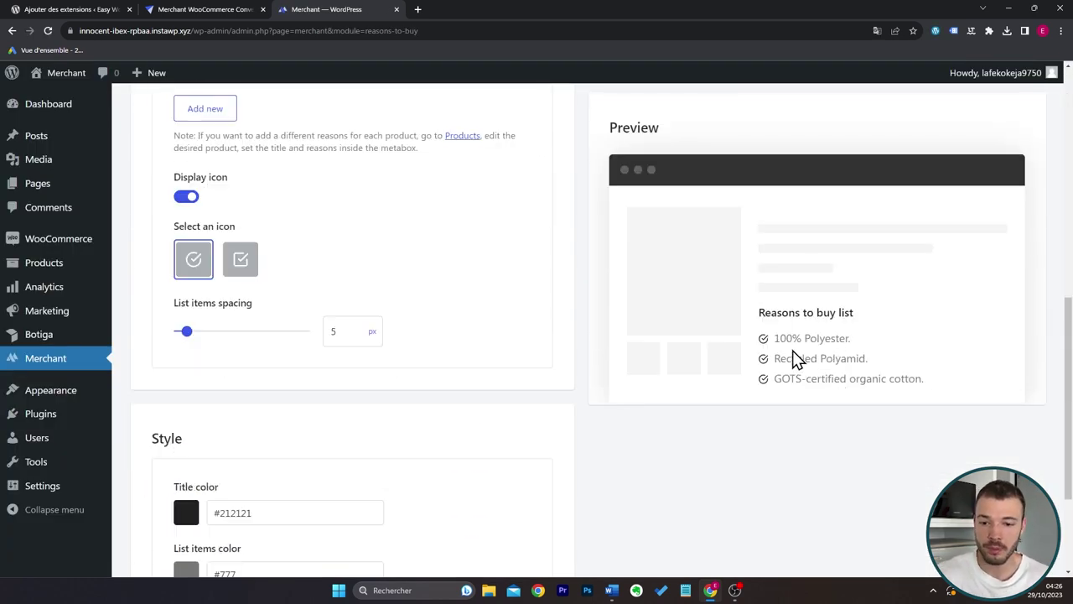
scroll(239, 292, up, 4)
triple_click(240, 294)
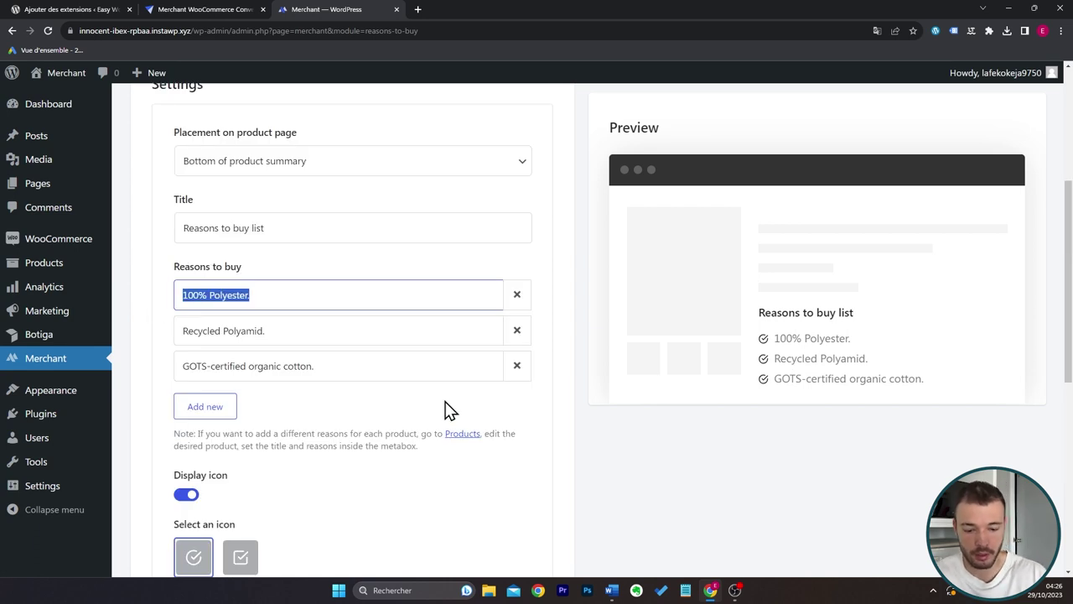
text(Livraison)
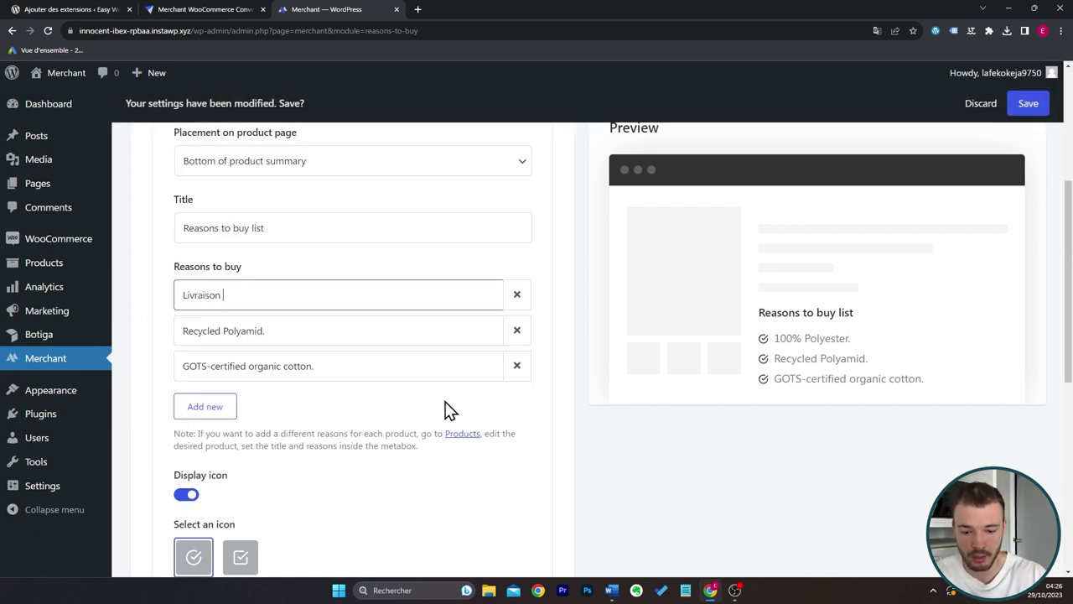
text( Gratuite)
Set the second reason to buy to "Garantie Satisfait ou Remboursé" and the third to "Paiement Sécurisé".
triple_click(334, 331)
text(G)
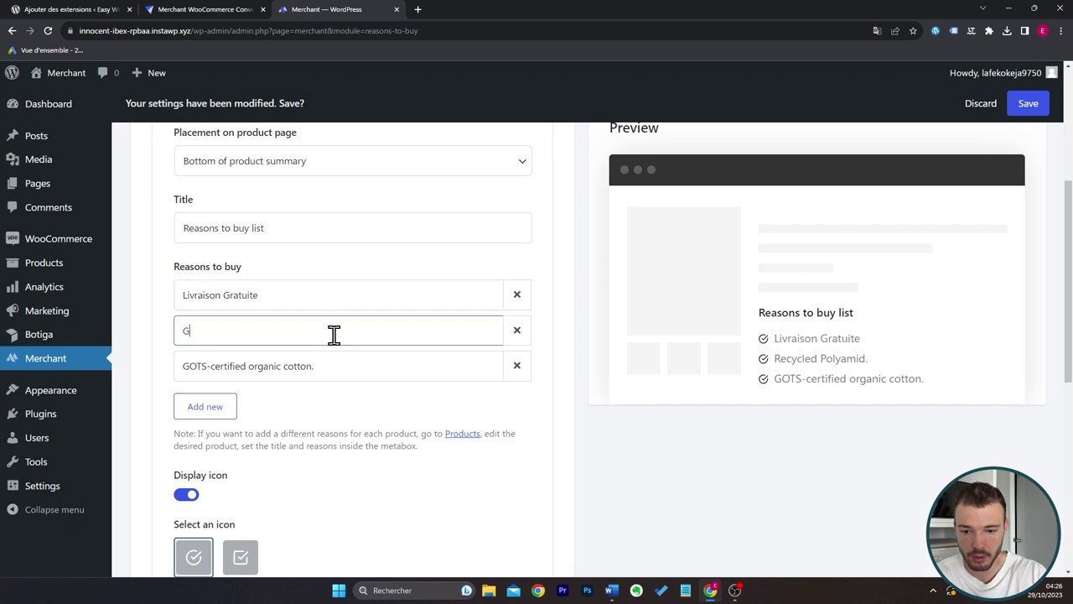
text(arantie Sat)
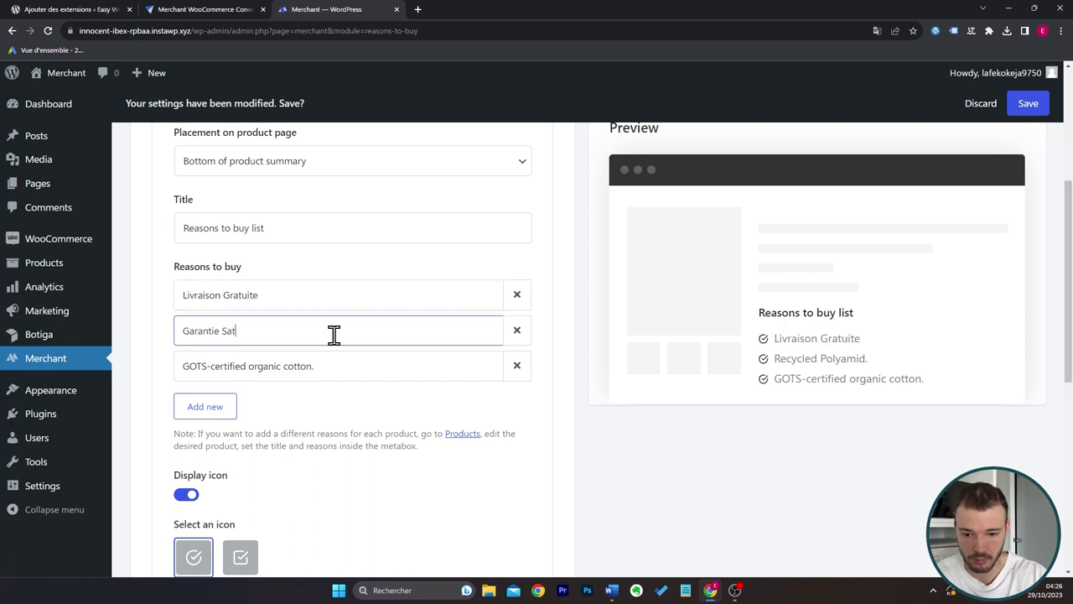
text(isfait ou Remboursé)
triple_click(346, 369)
text(Pai)
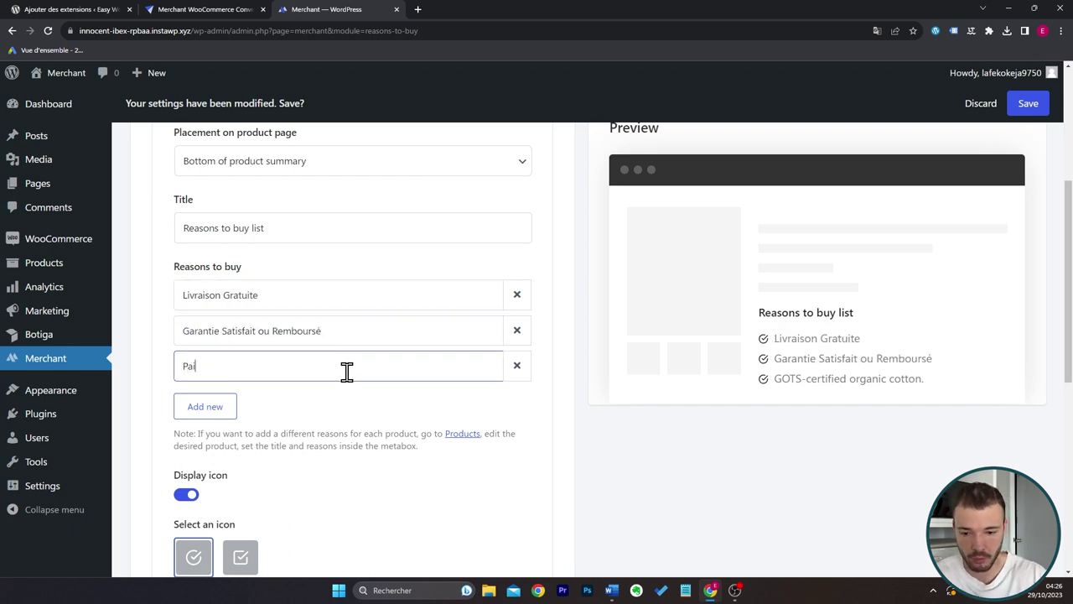
text(ement Sécurisé)
Clear the title of the reasons to buy list so that only the reasons are displayed.
scroll(346, 369, up, 1)
triple_click(313, 302)
key(BackSpace)
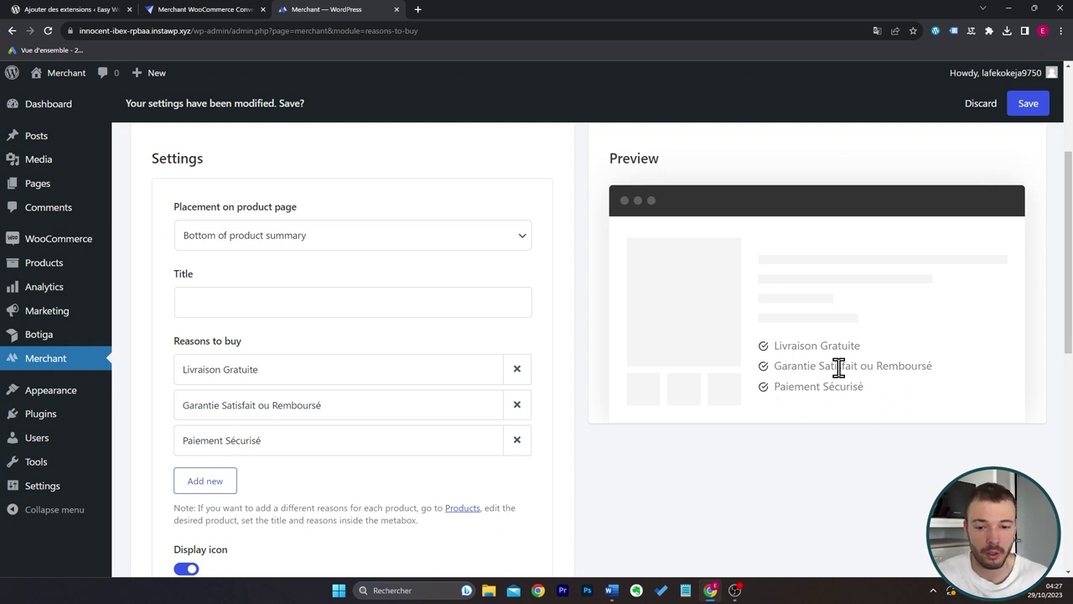
click(457, 370)
right_click(458, 369)
click(438, 363)
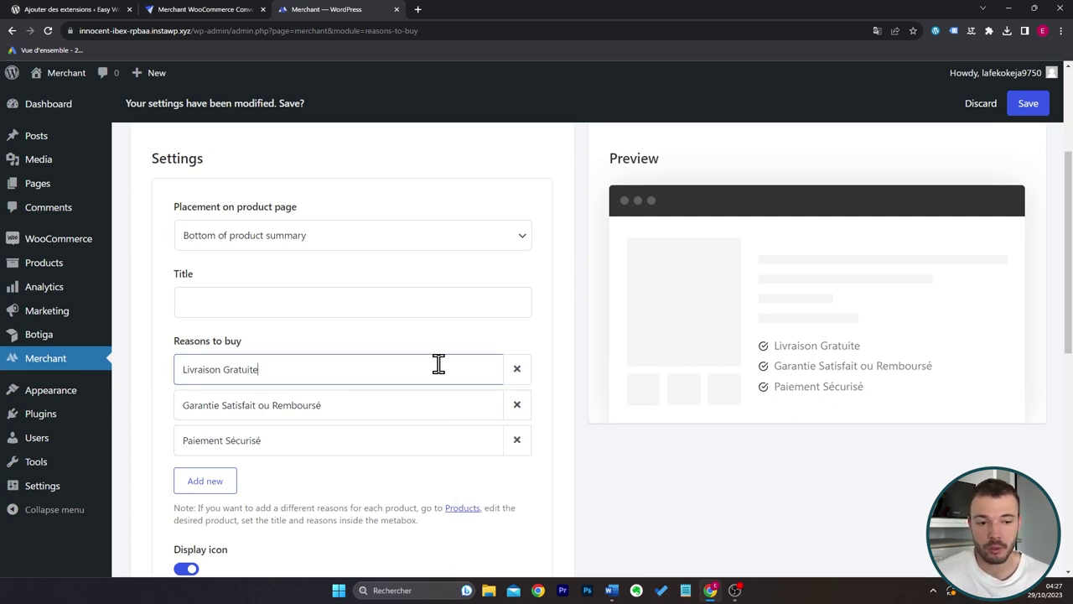
Save the Reasons To Buy List settings, check the list on the product page, and return to the module list.
scroll(559, 336, up, 3)
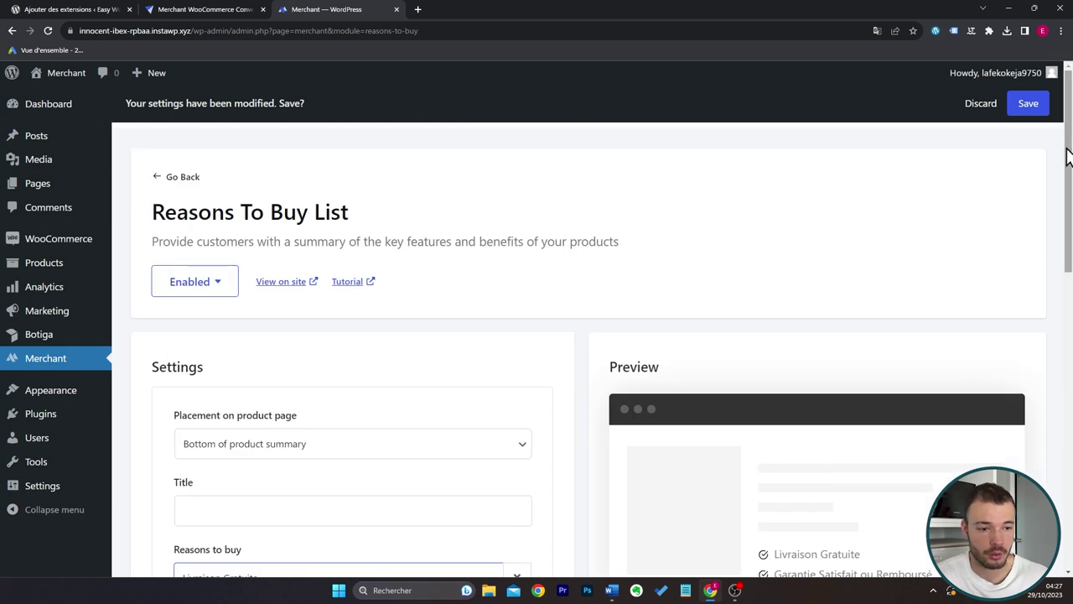
click(1035, 108)
click(486, 9)
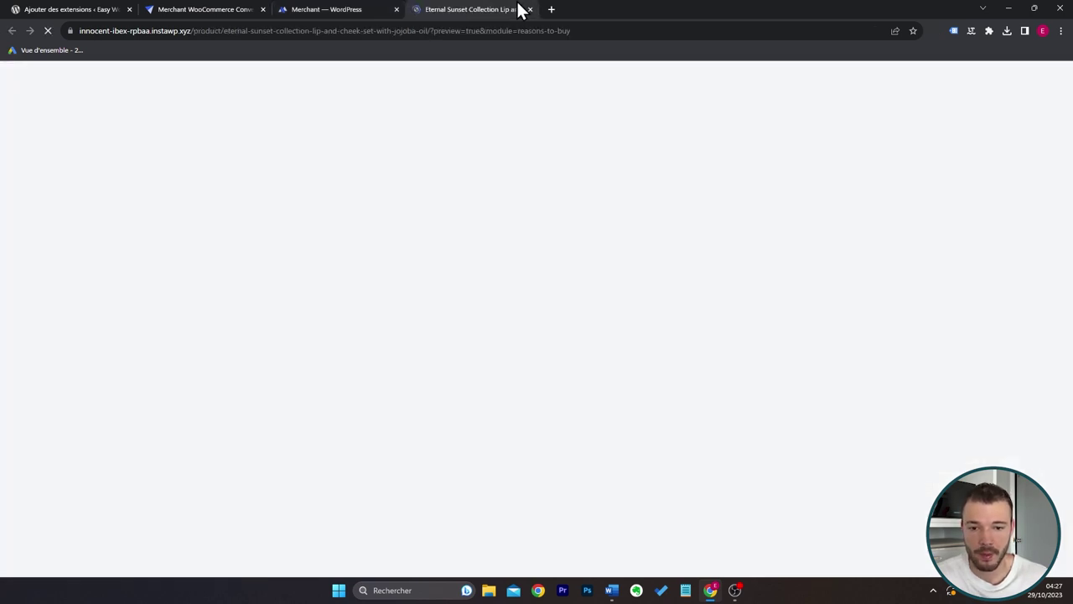
scroll(838, 296, down, 3)
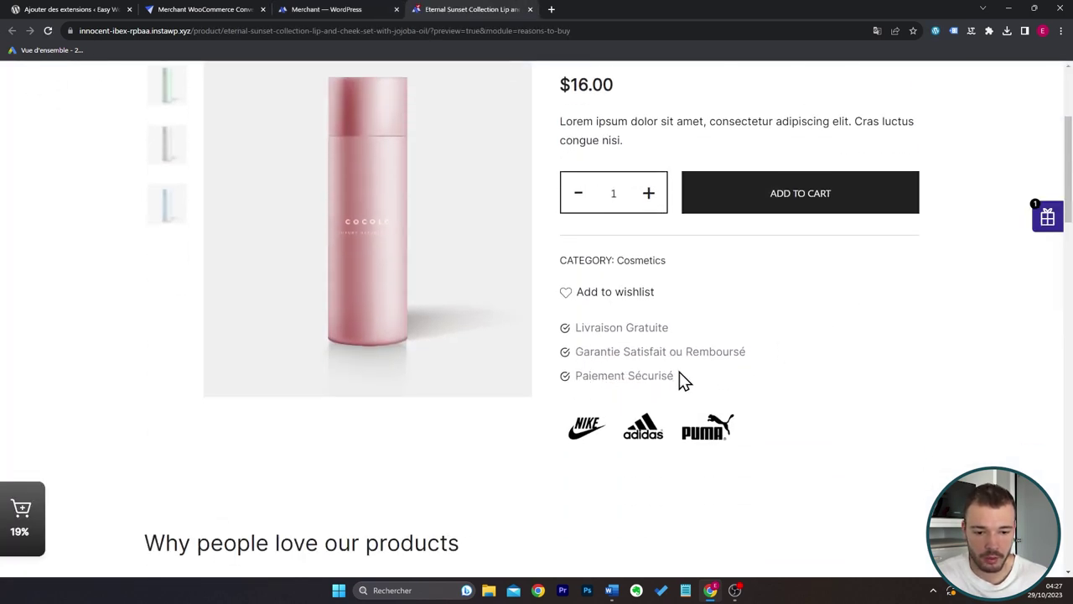
key(ctrl+w)
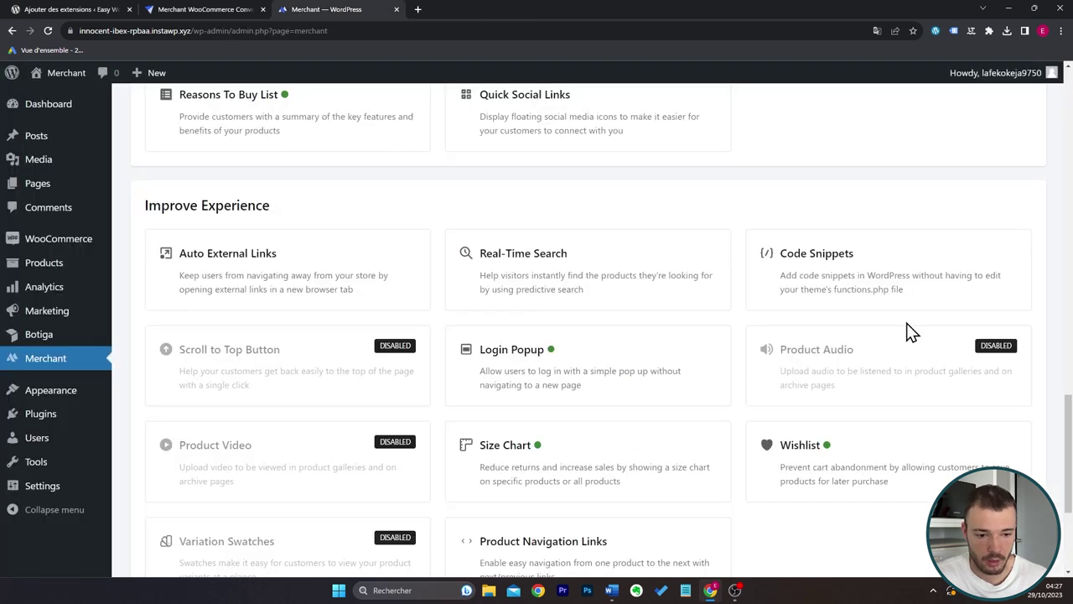
Look over the Improve Experience modules, and return to the Merchant welcome section.
scroll(906, 323, down, 1)
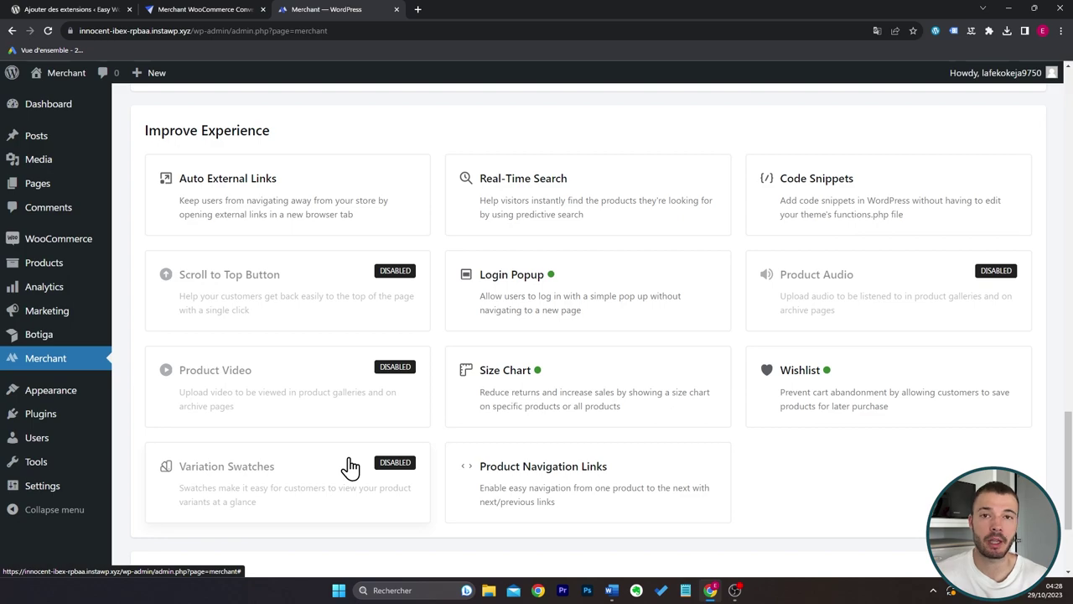
scroll(373, 462, down, 3)
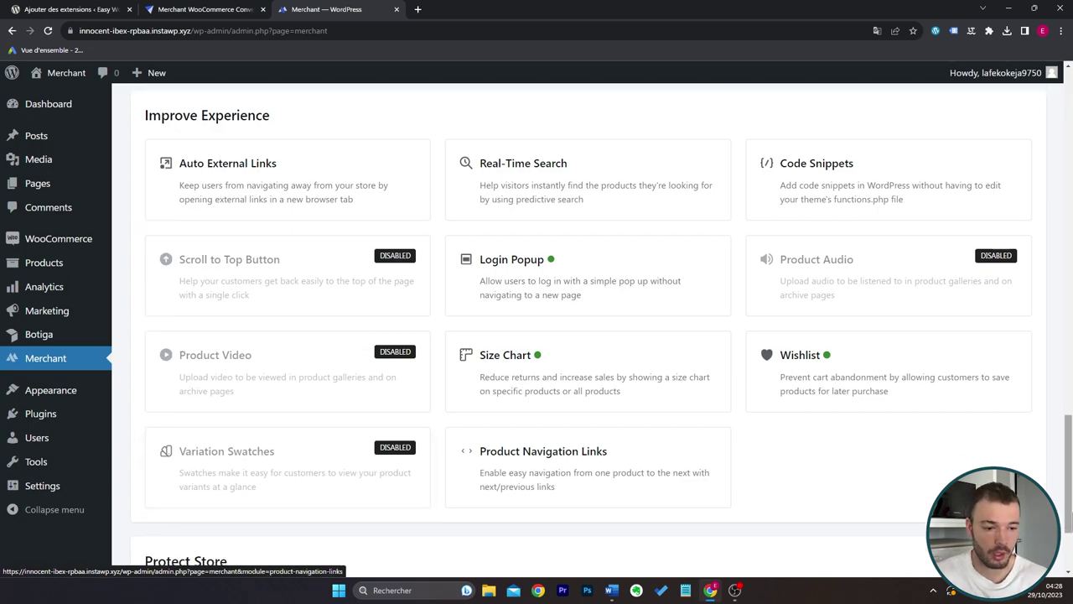
scroll(374, 462, up, 10)
scroll(821, 338, up, 10)
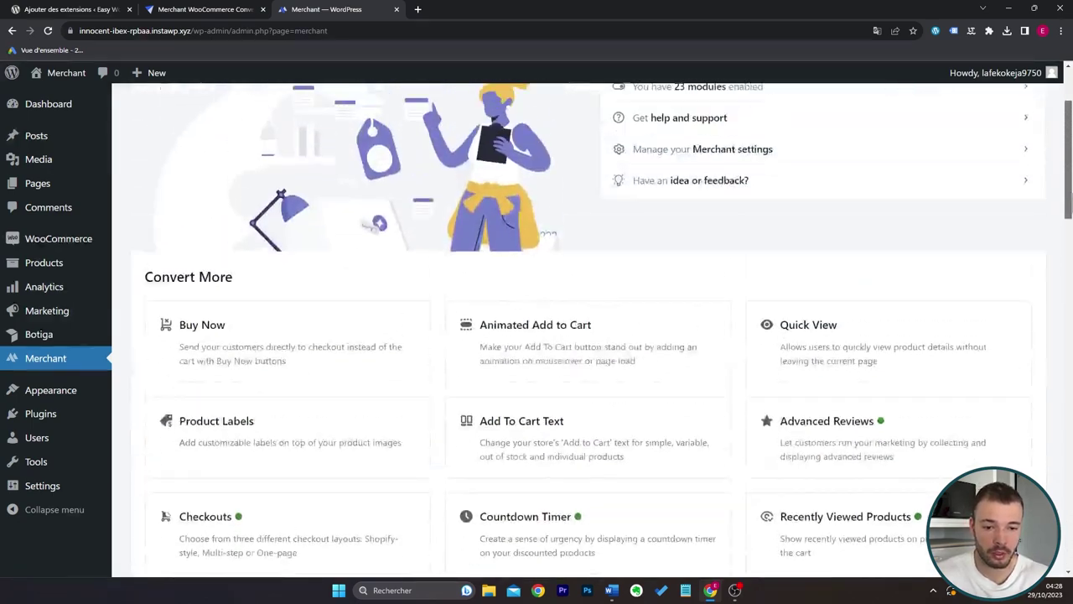
scroll(821, 338, up, 1)
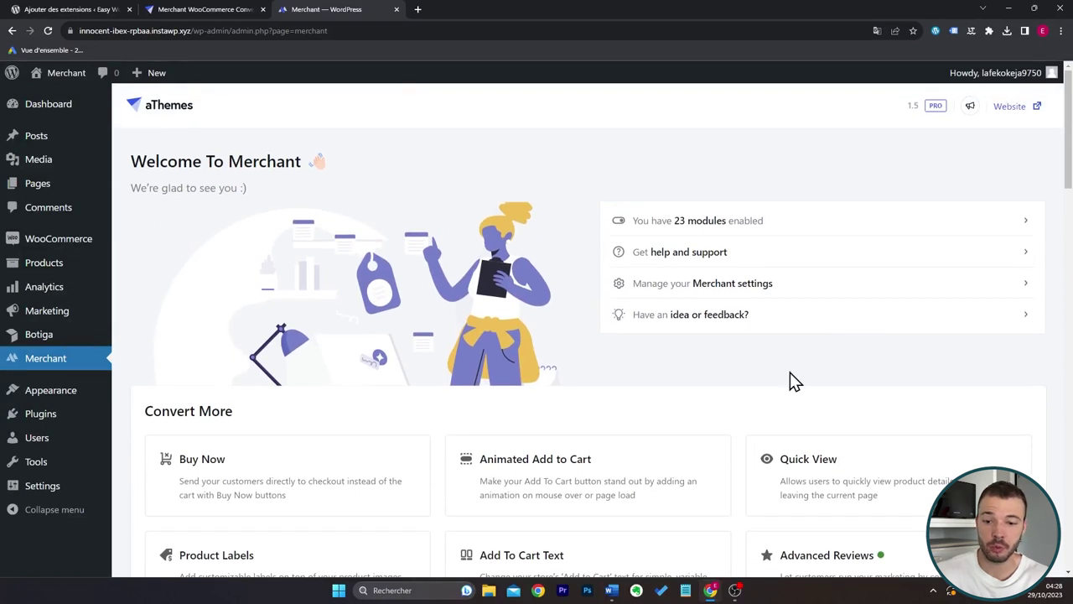